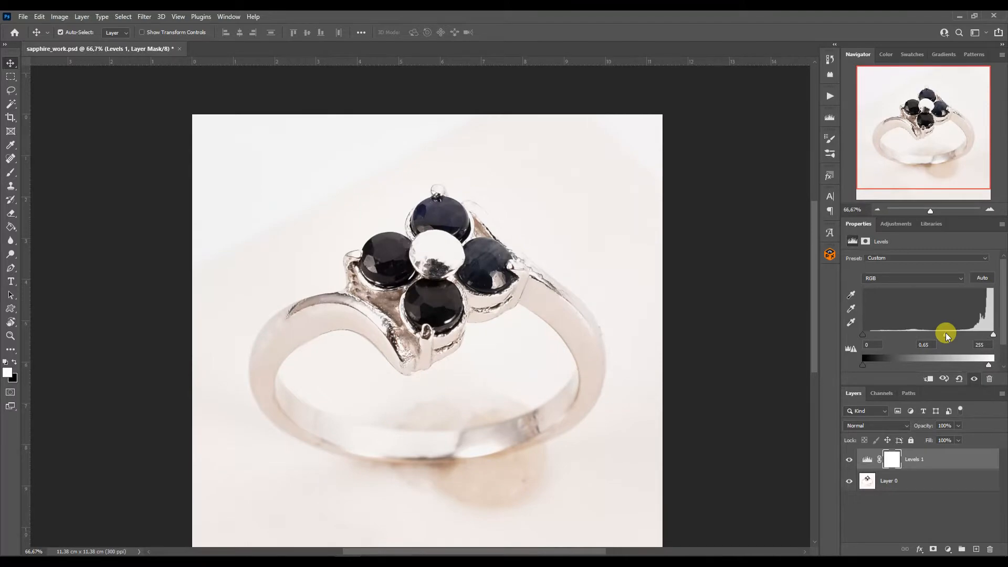
# Darken the midtones of the Levels 1 adjustment and make Layer 0 the active layer.
pyautogui.moveTo(946, 334); pyautogui.dragTo(969, 334)
pyautogui.click(876, 493)
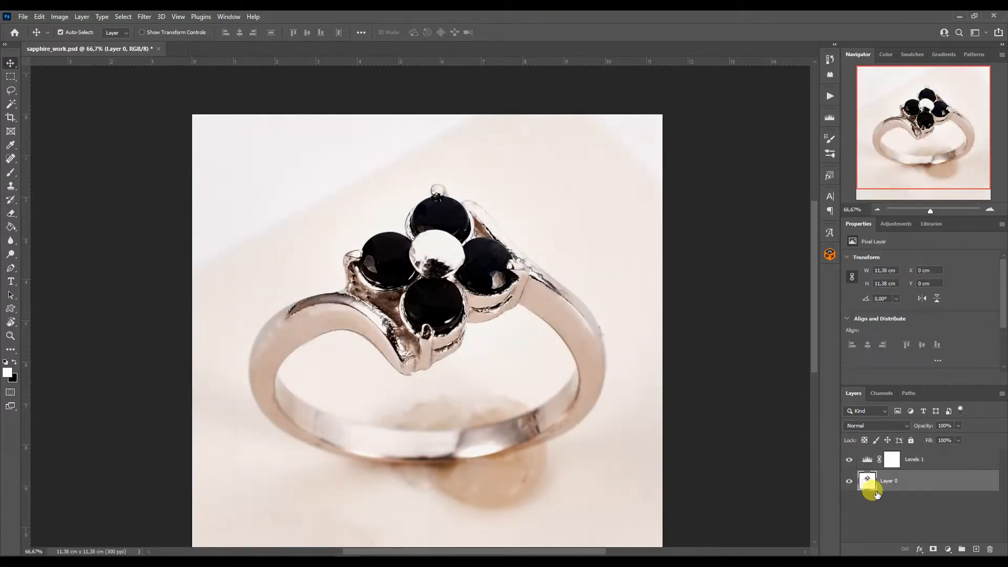
# Start a Pen tool path along the left outer edge of the ring band, up to the shoulder.
pyautogui.click(11, 268)
pyautogui.click(991, 210)
pyautogui.click(991, 210)
pyautogui.moveTo(914, 131); pyautogui.dragTo(879, 142)
pyautogui.moveTo(214, 403); pyautogui.dragTo(149, 207)
pyautogui.click(313, 132)
pyautogui.click(222, 221)
pyautogui.moveTo(188, 323); pyautogui.dragTo(185, 334)
pyautogui.moveTo(313, 132); pyautogui.dragTo(389, 88)
pyautogui.click(462, 87)
# Continue the path up the left setting, around its prong and over the left stone.
pyautogui.moveTo(901, 132); pyautogui.dragTo(901, 114)
pyautogui.click(492, 253)
pyautogui.moveTo(468, 278); pyautogui.dragTo(485, 172)
pyautogui.click(485, 201)
pyautogui.click(498, 161)
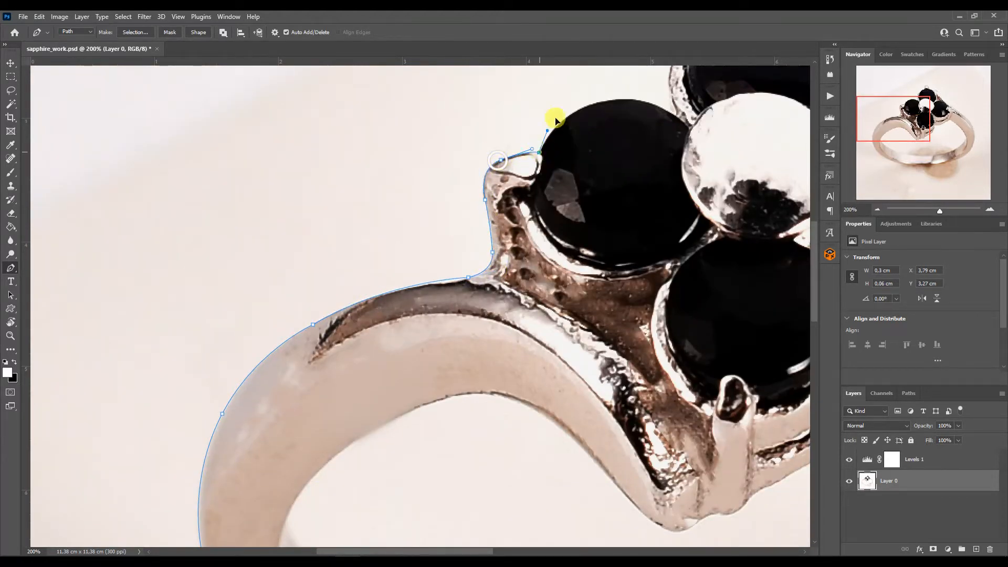
pyautogui.scroll(1, 558, 116)
pyautogui.click(612, 122)
pyautogui.moveTo(612, 121); pyautogui.dragTo(620, 103)
pyautogui.moveTo(549, 139); pyautogui.dragTo(564, 117)
# Extend the path around the upper stone's setting and its prong.
pyautogui.moveTo(895, 111); pyautogui.dragTo(904, 99)
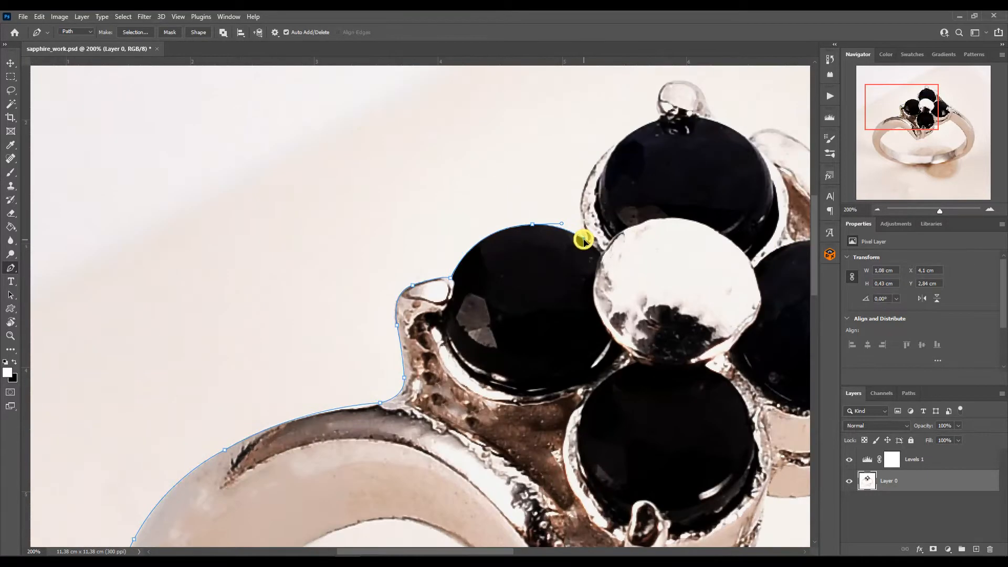
pyautogui.click(655, 124)
pyautogui.moveTo(571, 200); pyautogui.dragTo(560, 152)
pyautogui.click(627, 138)
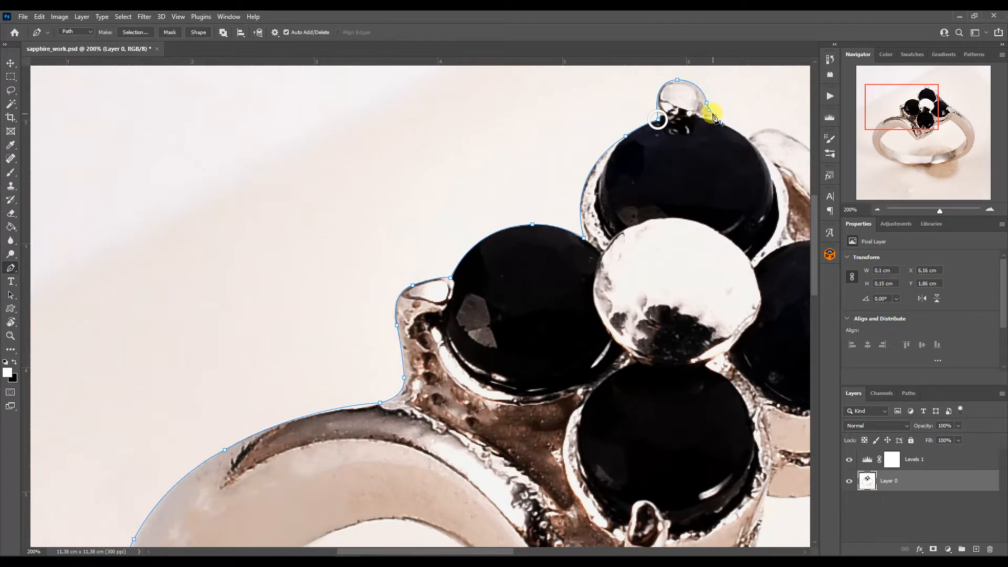
# Extend the path from the upper stone along the ring's right shoulder and onto the band's outer edge.
pyautogui.moveTo(902, 108); pyautogui.dragTo(919, 104)
pyautogui.click(621, 185)
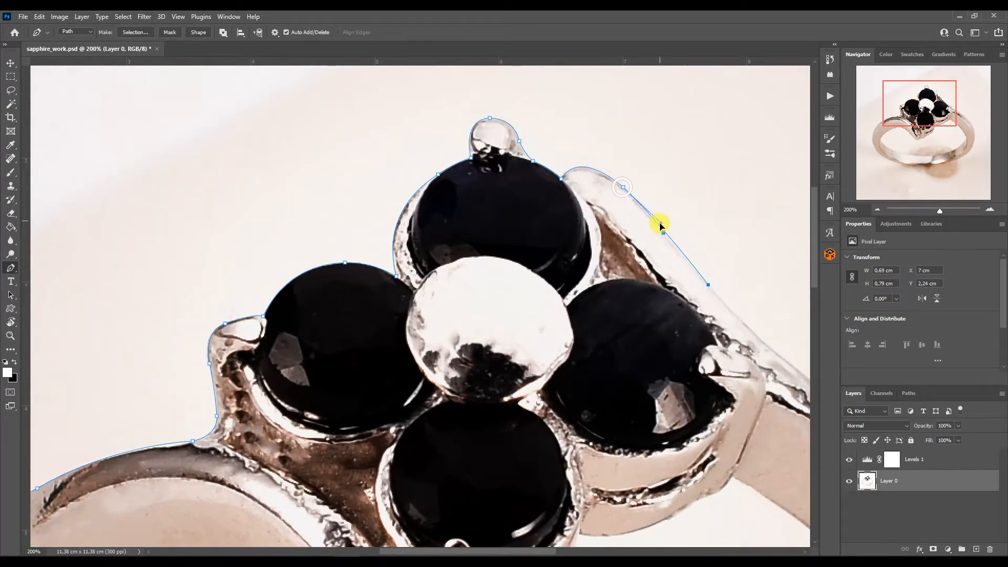
pyautogui.moveTo(740, 321); pyautogui.dragTo(482, 242)
pyautogui.click(619, 342)
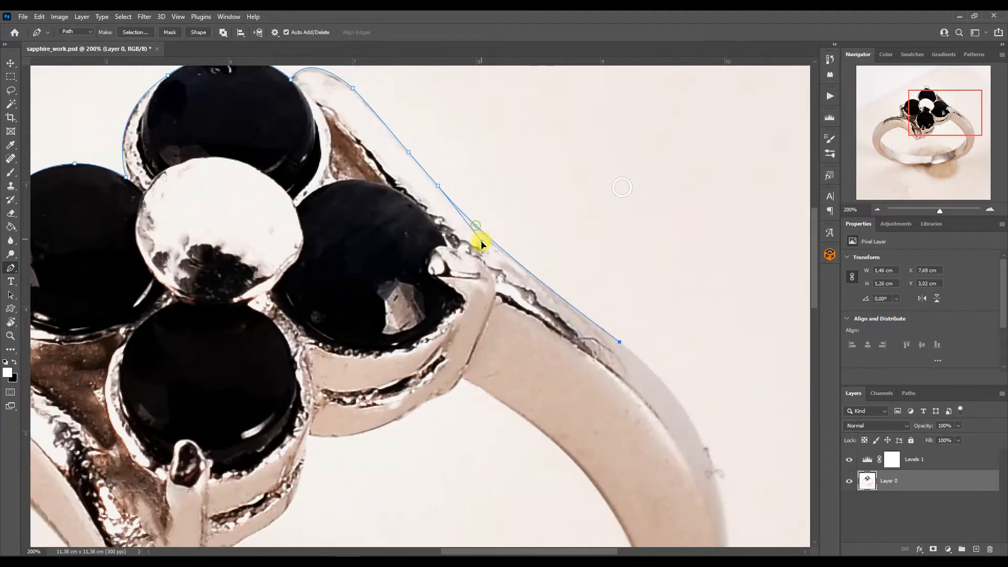
pyautogui.click(728, 534)
pyautogui.moveTo(682, 396); pyautogui.dragTo(726, 421)
# Trace the path down the right outer side of the band towards its underside.
pyautogui.moveTo(936, 116); pyautogui.dragTo(944, 154)
pyautogui.moveTo(641, 142); pyautogui.dragTo(658, 344)
pyautogui.click(470, 398)
pyautogui.moveTo(470, 397); pyautogui.dragTo(430, 411)
pyautogui.moveTo(954, 150); pyautogui.dragTo(922, 161)
pyautogui.click(198, 320)
# Continue the path along the bottom outer edge of the band and adjust its curves.
pyautogui.moveTo(760, 285); pyautogui.dragTo(400, 408)
pyautogui.click(329, 342)
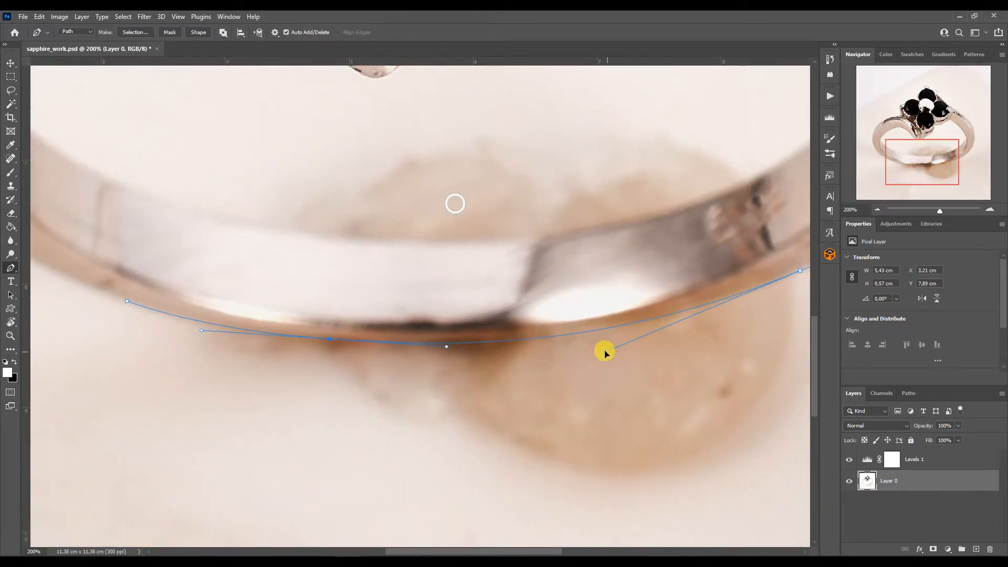
pyautogui.moveTo(744, 292); pyautogui.dragTo(606, 319)
pyautogui.click(727, 269)
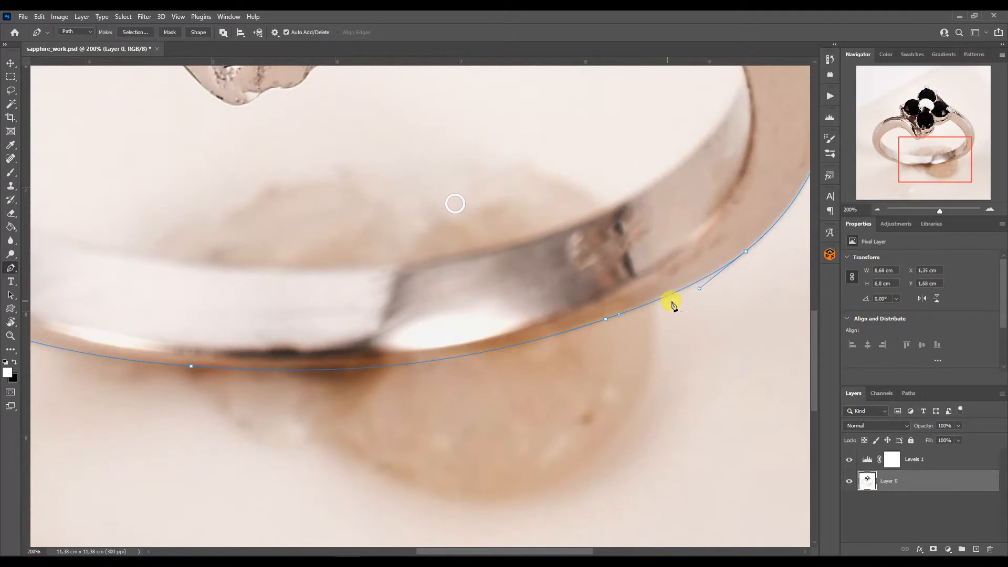
pyautogui.moveTo(236, 336); pyautogui.dragTo(676, 341)
pyautogui.click(451, 342)
# Fit the path to the band's lower-left curve and complete the ring's outer outline.
pyautogui.moveTo(430, 336); pyautogui.dragTo(247, 278)
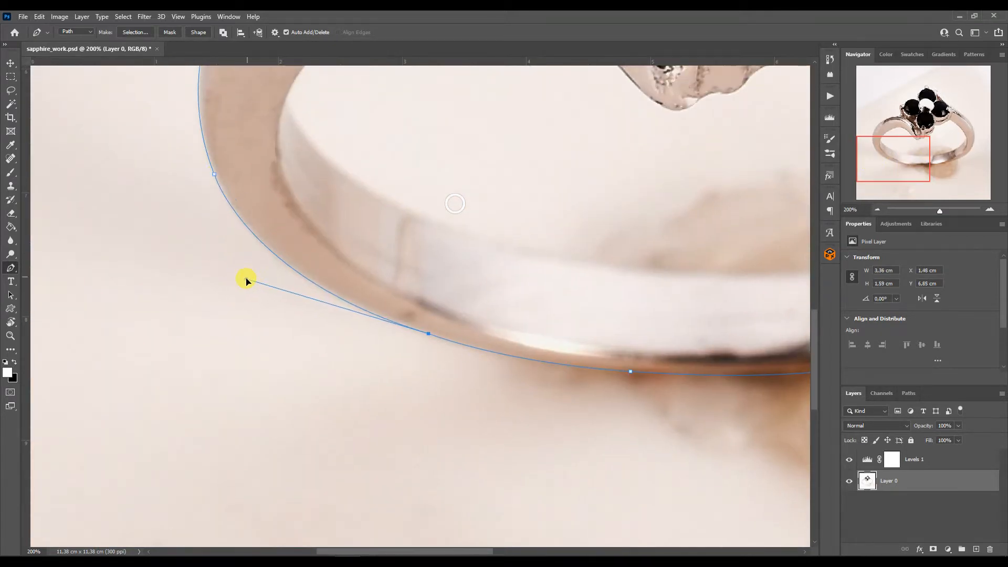
pyautogui.click(270, 251)
pyautogui.click(429, 333)
pyautogui.keyDown('ctrl'); pyautogui.moveTo(348, 319); pyautogui.dragTo(361, 324); pyautogui.keyUp('ctrl')
pyautogui.moveTo(864, 146); pyautogui.dragTo(864, 136)
pyautogui.click(201, 156)
pyautogui.click(215, 273)
# Start a second path along the left and upper inner edge of the ring opening.
pyautogui.moveTo(276, 183); pyautogui.dragTo(428, 78)
pyautogui.click(532, 144)
pyautogui.click(462, 161)
pyautogui.keyDown('ctrl'); pyautogui.moveTo(348, 183); pyautogui.dragTo(283, 214); pyautogui.keyUp('ctrl')
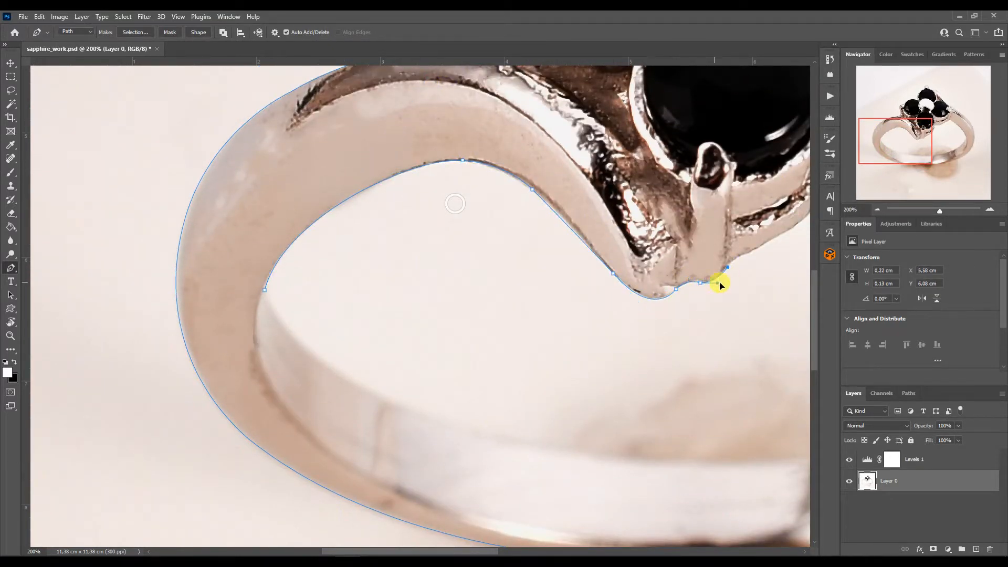
# Continue the inner path under the front prong and along the underside of the stone settings.
pyautogui.moveTo(890, 150); pyautogui.dragTo(908, 143)
pyautogui.click(639, 199)
pyautogui.keyDown('ctrl'); pyautogui.moveTo(573, 303); pyautogui.dragTo(641, 296); pyautogui.keyUp('ctrl')
pyautogui.click(755, 164)
pyautogui.keyDown('ctrl'); pyautogui.moveTo(673, 205); pyautogui.dragTo(716, 208); pyautogui.keyUp('ctrl')
# Trace the inner path down the right inner side of the band.
pyautogui.moveTo(910, 141); pyautogui.dragTo(933, 134)
pyautogui.keyDown('alt'); pyautogui.moveTo(549, 211); pyautogui.dragTo(702, 295); pyautogui.keyUp('alt')
pyautogui.click(726, 399)
pyautogui.keyDown('alt'); pyautogui.moveTo(727, 399); pyautogui.dragTo(682, 471); pyautogui.keyUp('alt')
# Continue the inner path along the lower right inner edge of the band.
pyautogui.moveTo(933, 133); pyautogui.dragTo(931, 154)
pyautogui.click(348, 370)
pyautogui.keyDown('ctrl'); pyautogui.moveTo(709, 250); pyautogui.dragTo(685, 370); pyautogui.keyUp('ctrl')
pyautogui.keyDown('alt'); pyautogui.moveTo(211, 373); pyautogui.dragTo(202, 376); pyautogui.keyUp('alt')
# Complete the inner path along the lower-left inner edge of the band and correct its curve.
pyautogui.moveTo(934, 152); pyautogui.dragTo(900, 152)
pyautogui.click(214, 207)
pyautogui.keyDown('ctrl'); pyautogui.moveTo(561, 381); pyautogui.dragTo(250, 375); pyautogui.keyUp('ctrl')
pyautogui.hotkey('ctrl', 'z')
pyautogui.click(269, 277)
pyautogui.keyDown('ctrl'); pyautogui.moveTo(453, 376); pyautogui.dragTo(489, 387); pyautogui.keyUp('ctrl')
# Load the ring path as a selection, copy the ring to a new layer, and hide Layer 0 and Levels 1.
pyautogui.click(877, 210)
pyautogui.click(877, 210)
pyautogui.click(906, 394)
pyautogui.keyDown('ctrl'); pyautogui.click(852, 413); pyautogui.keyUp('ctrl')
pyautogui.click(854, 393)
pyautogui.hotkey('ctrl', 'j')
pyautogui.click(850, 503)
pyautogui.click(849, 459)
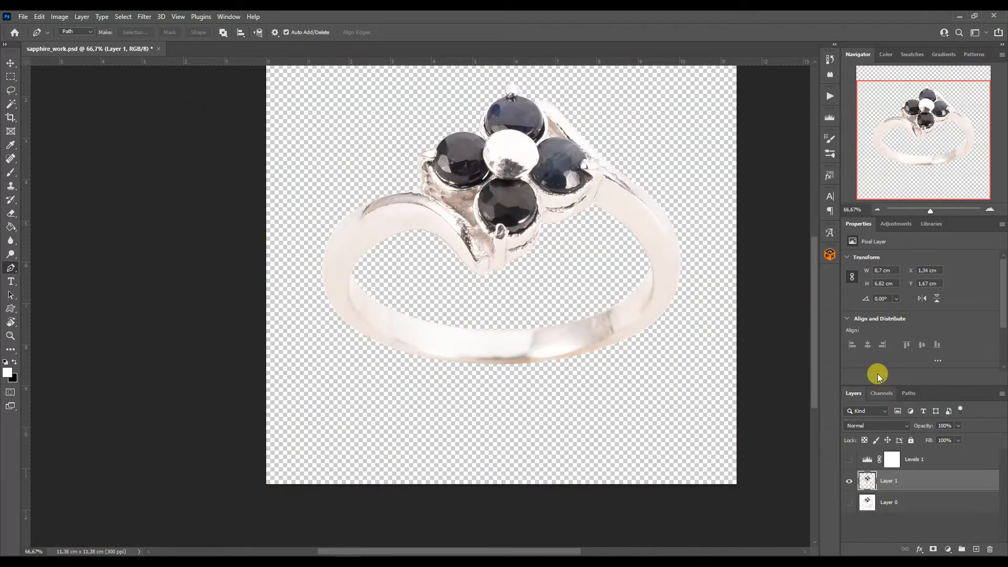
# Paint over the four dark stones in Quick Mask mode with an enlarged brush and convert the mask to a selection.
pyautogui.click(990, 210)
pyautogui.click(990, 209)
pyautogui.click(11, 172)
pyautogui.rightClick(510, 363)
pyautogui.press('Return')
pyautogui.press(']')
pyautogui.press(']')
pyautogui.press(']')
pyautogui.press(']')
pyautogui.press(']')
pyautogui.press(']')
pyautogui.press(']')
pyautogui.press(']')
pyautogui.press('q')
pyautogui.moveTo(431, 289)
pyautogui.mouseDown()
pyautogui.moveTo(450, 299)
pyautogui.moveTo(465, 288)
pyautogui.mouseUp()
pyautogui.moveTo(589, 163)
pyautogui.mouseDown()
pyautogui.moveTo(589, 187)
pyautogui.moveTo(603, 198)
pyautogui.moveTo(621, 180)
pyautogui.moveTo(578, 149)
pyautogui.mouseUp()
pyautogui.moveTo(290, 148); pyautogui.dragTo(304, 144)
pyautogui.scroll(5, 448, 254)
pyautogui.moveTo(448, 254); pyautogui.dragTo(483, 259)
pyautogui.press('q')
# Invert the selection and subtract the excess around the upper stone and centre bead with the Lasso, feather 0.5 px.
pyautogui.click(10, 91)
pyautogui.rightClick(551, 258)
pyautogui.click(602, 271)
pyautogui.moveTo(608, 356)
pyautogui.mouseDown()
pyautogui.moveTo(585, 388)
pyautogui.moveTo(596, 385)
pyautogui.moveTo(478, 362)
pyautogui.moveTo(520, 356)
pyautogui.mouseUp()
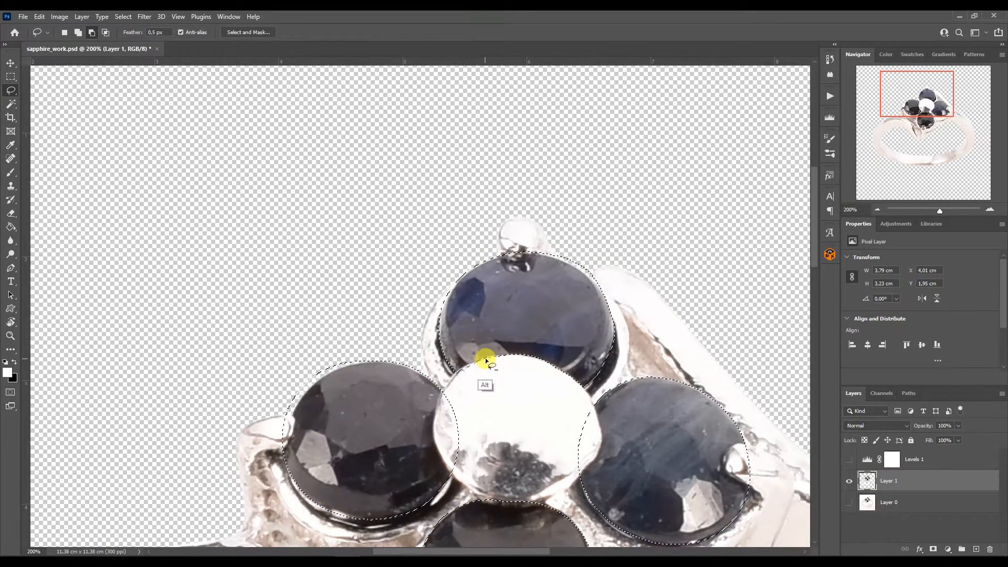
pyautogui.moveTo(530, 261); pyautogui.dragTo(541, 250)
pyautogui.moveTo(451, 388)
pyautogui.mouseDown()
pyautogui.moveTo(435, 443)
pyautogui.moveTo(450, 474)
pyautogui.moveTo(464, 458)
pyautogui.mouseUp()
# Trim the prongs and metal from the selection around the left, right and front stones, and copy the stones to a new layer.
pyautogui.moveTo(277, 414)
pyautogui.mouseDown()
pyautogui.moveTo(295, 420)
pyautogui.moveTo(284, 452)
pyautogui.mouseUp()
pyautogui.moveTo(748, 446)
pyautogui.mouseDown()
pyautogui.moveTo(574, 218)
pyautogui.moveTo(562, 238)
pyautogui.moveTo(579, 253)
pyautogui.mouseUp()
pyautogui.moveTo(436, 218); pyautogui.dragTo(423, 225)
pyautogui.moveTo(298, 443); pyautogui.dragTo(338, 432)
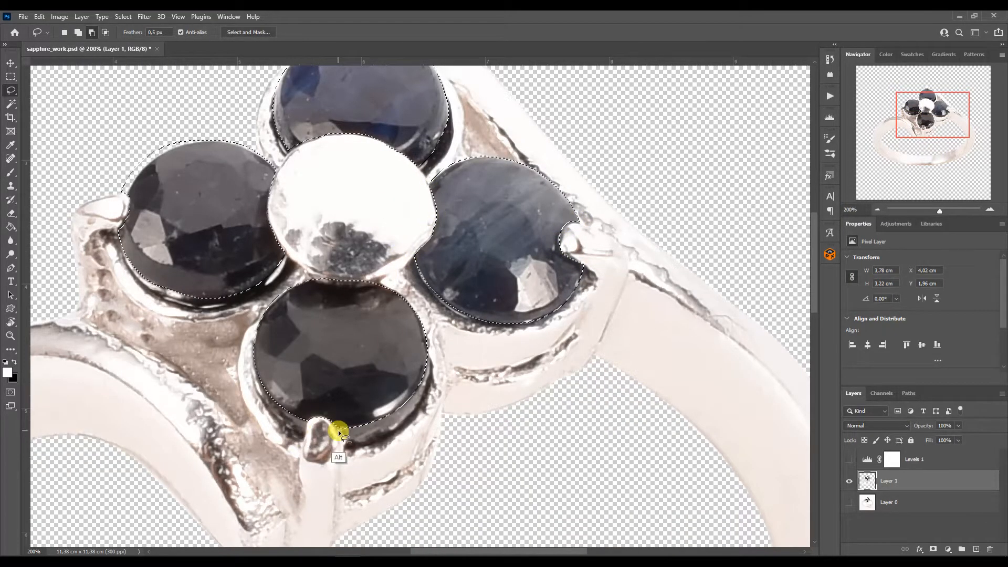
pyautogui.moveTo(309, 277); pyautogui.dragTo(390, 279)
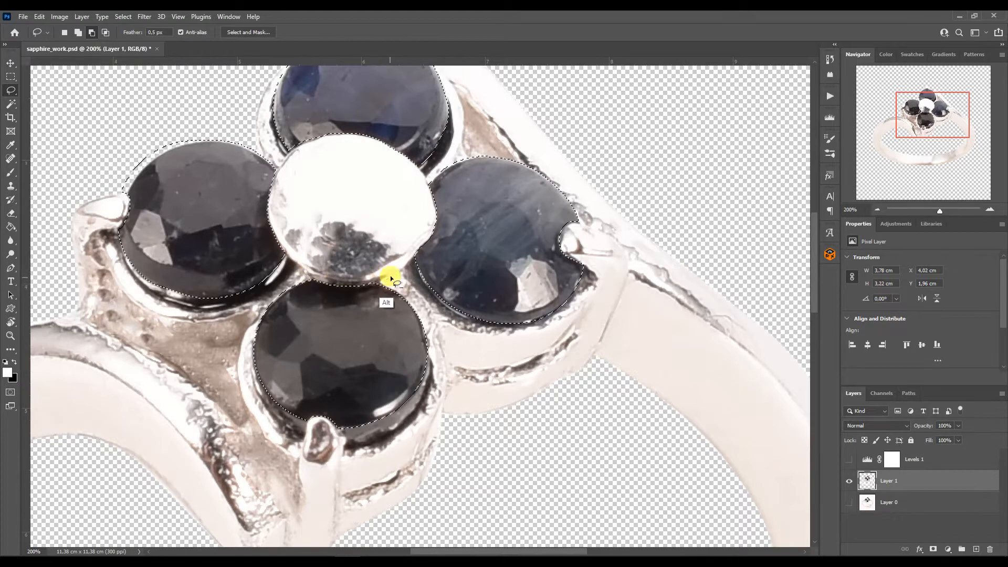
pyautogui.click(877, 209)
pyautogui.hotkey('ctrl', 'j')
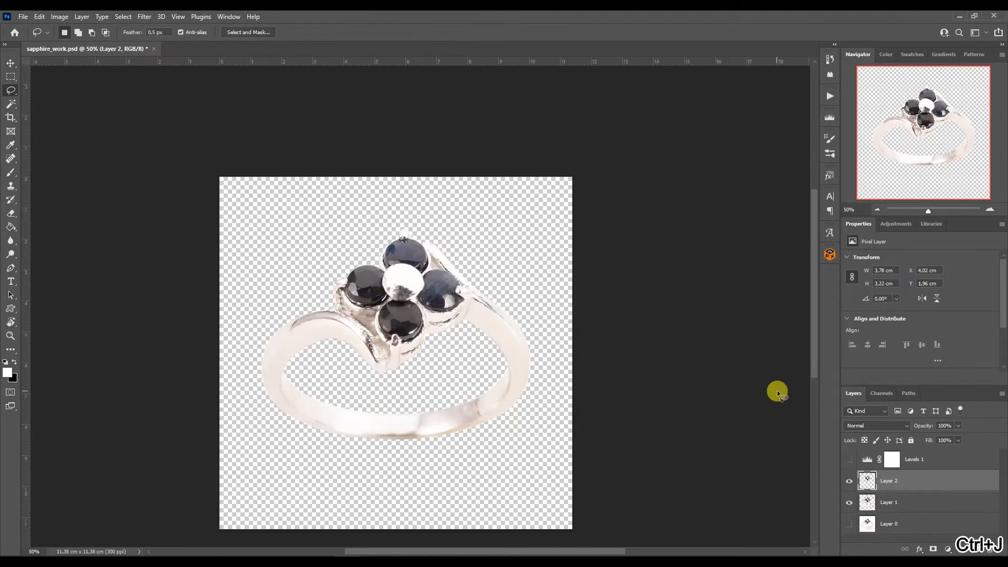
# Add a new layer above Layer 0 and fill it with white.
pyautogui.click(870, 522)
pyautogui.click(976, 549)
pyautogui.click(10, 227)
pyautogui.click(280, 242)
# Hide the white, ring and stone layers, show Layer 0, and duplicate it.
pyautogui.click(11, 63)
pyautogui.moveTo(849, 481); pyautogui.dragTo(849, 524)
pyautogui.click(869, 540)
pyautogui.click(849, 532)
pyautogui.hotkey('ctrl', 'j')
# Run the Blur Metal MAX action on Layer 0 copy.
pyautogui.click(990, 209)
pyautogui.click(990, 209)
pyautogui.click(830, 96)
pyautogui.click(753, 179)
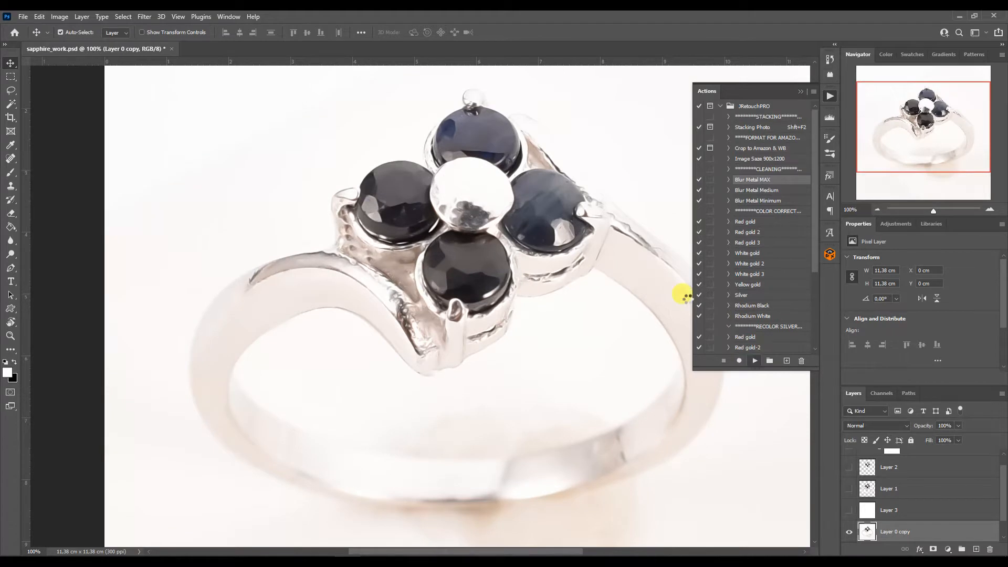
pyautogui.click(800, 92)
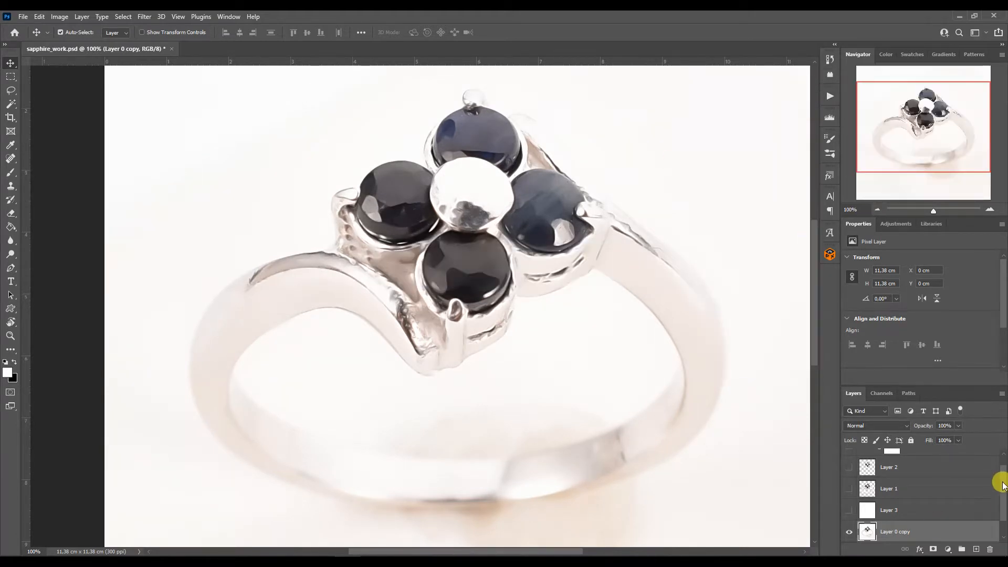
# Add a layer mask to Layer 0 copy and paint black over the textured recesses beside the left and front stones.
pyautogui.scroll(-3, 987, 480)
pyautogui.click(933, 549)
pyautogui.press('b')
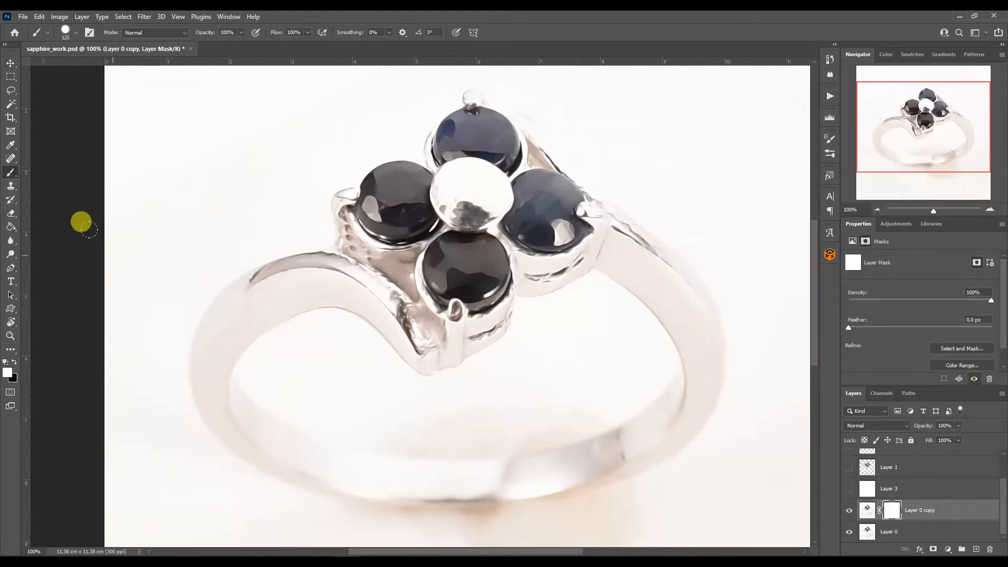
pyautogui.click(14, 364)
pyautogui.rightClick(308, 272)
pyautogui.click(382, 226)
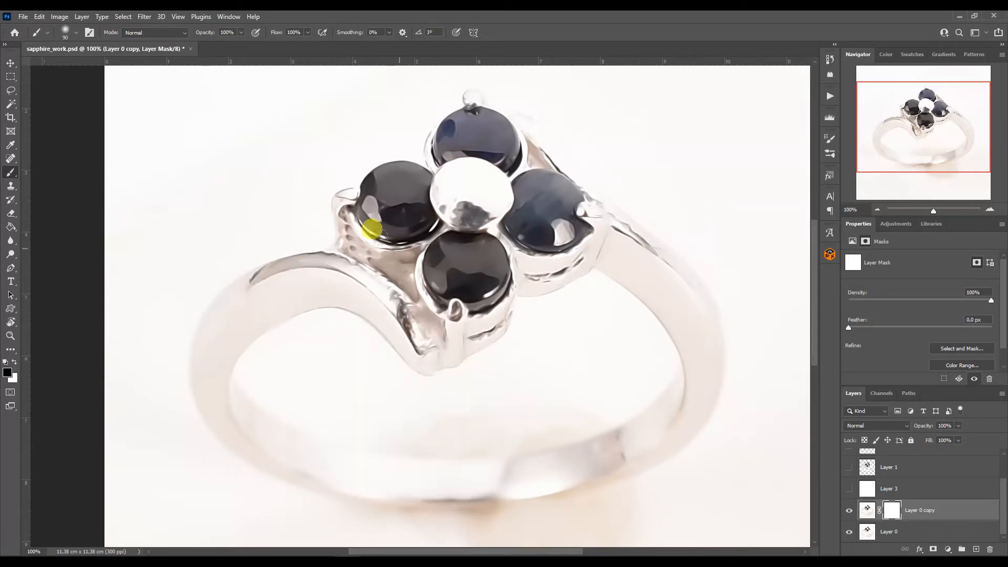
pyautogui.moveTo(346, 227)
pyautogui.mouseDown()
pyautogui.moveTo(418, 260)
pyautogui.moveTo(411, 283)
pyautogui.moveTo(435, 326)
pyautogui.moveTo(509, 310)
pyautogui.mouseUp()
# Paint black on the mask with a smaller brush to restore detail around the right stone and upper recess.
pyautogui.press('[')
pyautogui.press('[')
pyautogui.press('[')
pyautogui.press(']')
pyautogui.moveTo(510, 231); pyautogui.dragTo(540, 151)
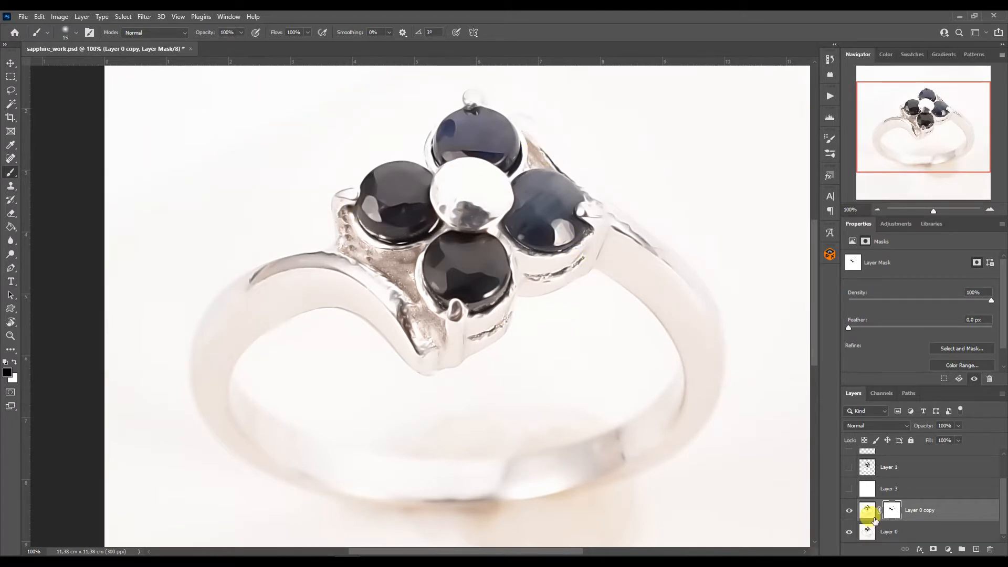
# Create a merged copy of Layer 0 and Layer 0 copy, and switch to the Mixer Brush tool.
pyautogui.hotkey('ctrl', 'e')
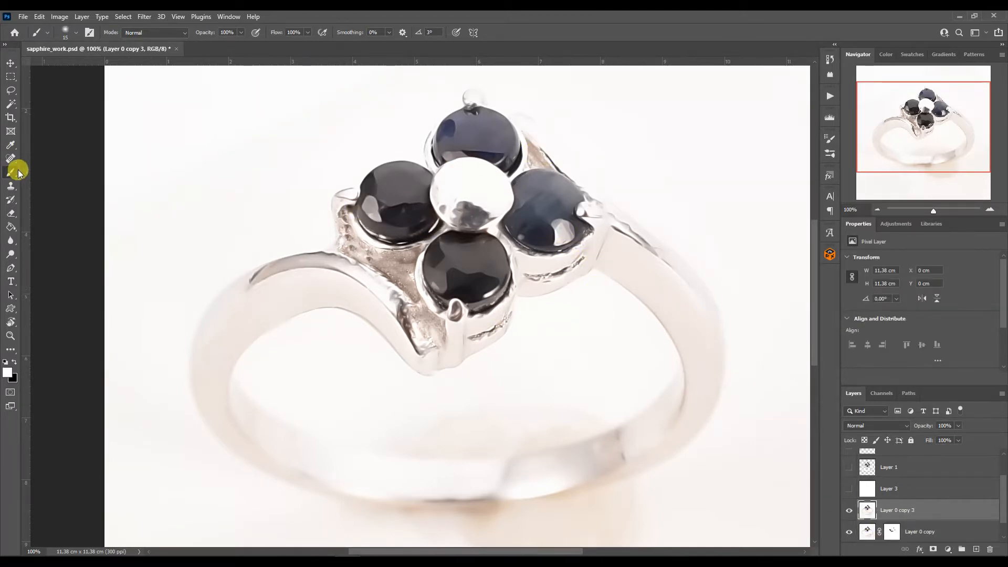
pyautogui.rightClick(15, 173)
pyautogui.click(52, 204)
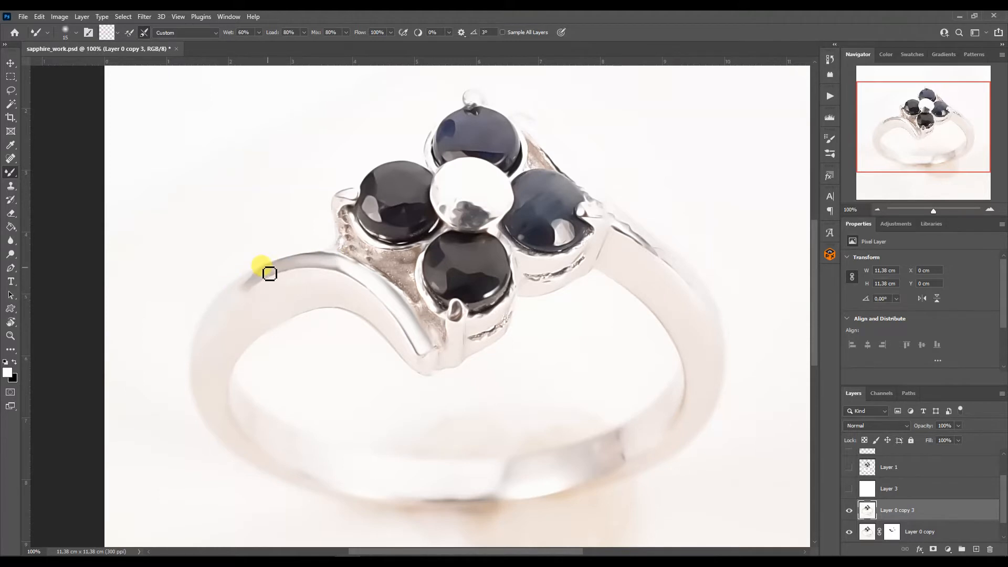
# Smooth the curved front band, the centre bead, the front prong and the right shoulder edge with the Mixer Brush.
pyautogui.moveTo(479, 209)
pyautogui.mouseDown()
pyautogui.moveTo(454, 205)
pyautogui.moveTo(436, 188)
pyautogui.moveTo(473, 187)
pyautogui.moveTo(479, 175)
pyautogui.moveTo(439, 171)
pyautogui.moveTo(479, 184)
pyautogui.moveTo(454, 195)
pyautogui.moveTo(537, 173)
pyautogui.mouseUp()
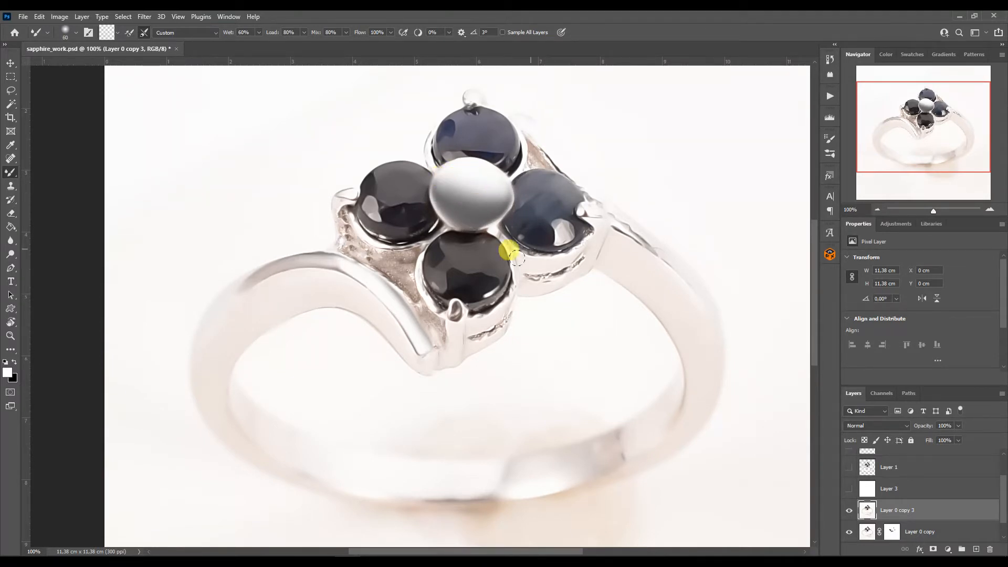
pyautogui.moveTo(458, 312); pyautogui.dragTo(456, 303)
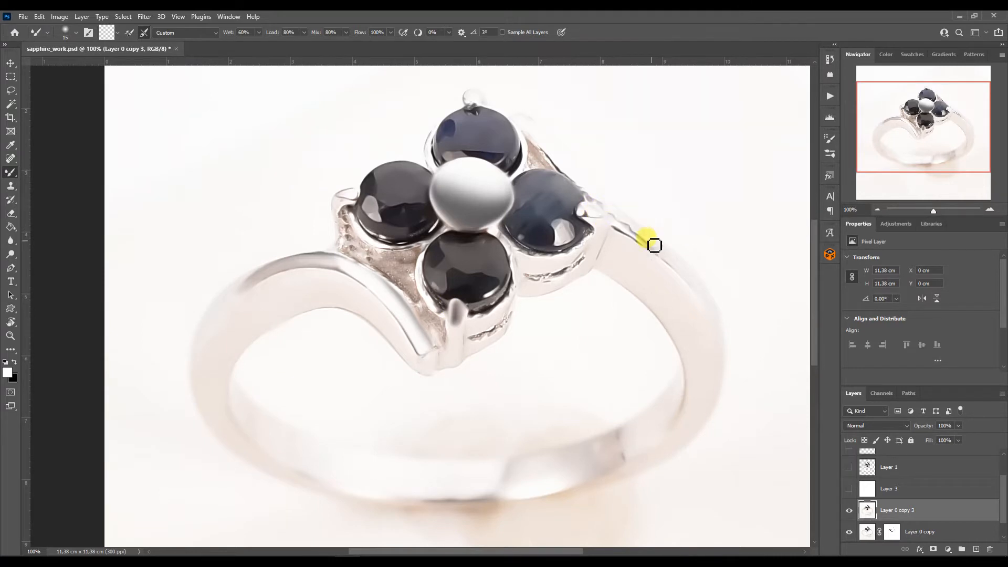
pyautogui.moveTo(612, 213); pyautogui.dragTo(553, 154)
# Smooth the metal prong overlapping the right stone with short Mixer Brush strokes, using a smaller brush.
pyautogui.click(990, 210)
pyautogui.moveTo(920, 125); pyautogui.dragTo(932, 105)
pyautogui.press('[')
pyautogui.press('[')
pyautogui.press('[')
pyautogui.moveTo(637, 333); pyautogui.dragTo(648, 332)
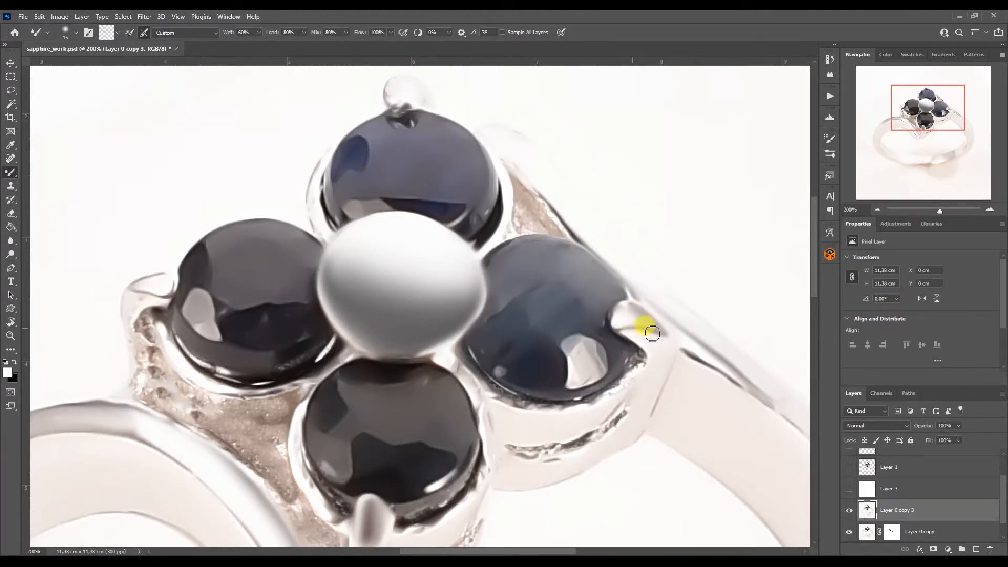
pyautogui.moveTo(625, 313); pyautogui.dragTo(624, 327)
pyautogui.press('[')
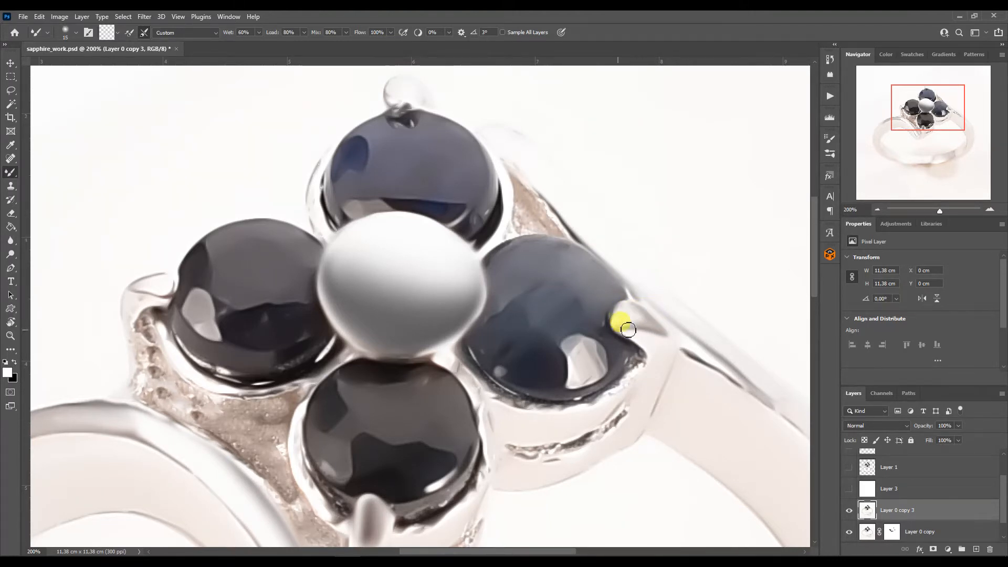
# Load Layer 1's outline as a selection and paint the upper prong's tip with gray sampled from the centre bead.
pyautogui.moveTo(396, 101)
pyautogui.mouseDown()
pyautogui.moveTo(418, 178)
pyautogui.moveTo(430, 156)
pyautogui.moveTo(419, 158)
pyautogui.moveTo(440, 158)
pyautogui.mouseUp()
pyautogui.keyDown('ctrl'); pyautogui.click(867, 467); pyautogui.keyUp('ctrl')
pyautogui.click(9, 174)
pyautogui.press('[')
pyautogui.press('[')
pyautogui.rightClick(9, 173)
pyautogui.click(48, 174)
pyautogui.keyDown('alt'); pyautogui.click(432, 412); pyautogui.keyUp('alt')
# Blend the gray tip of the upper prong into its bright metal with the Mixer Brush.
pyautogui.rightClick(10, 174)
pyautogui.click(47, 215)
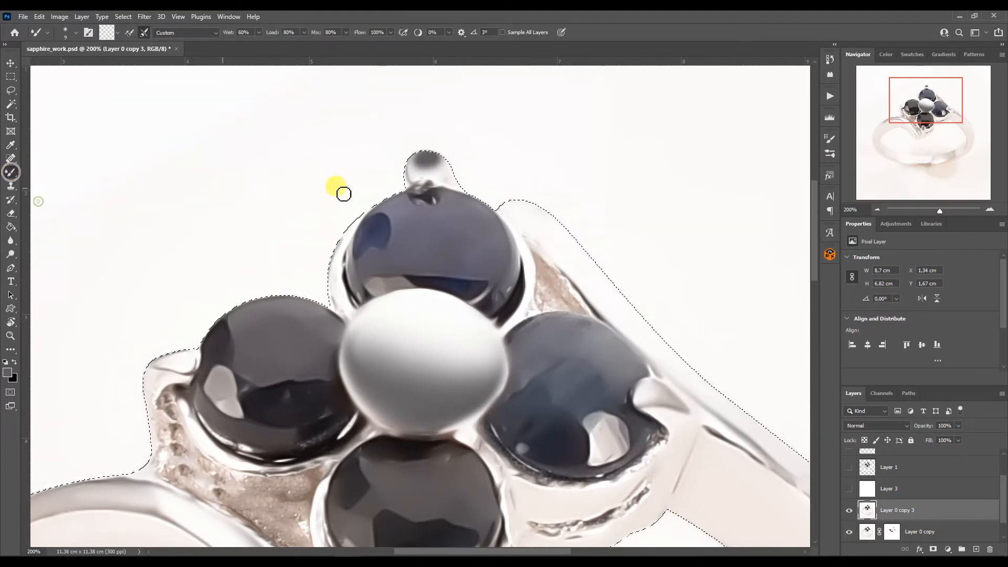
pyautogui.moveTo(428, 166); pyautogui.dragTo(421, 167)
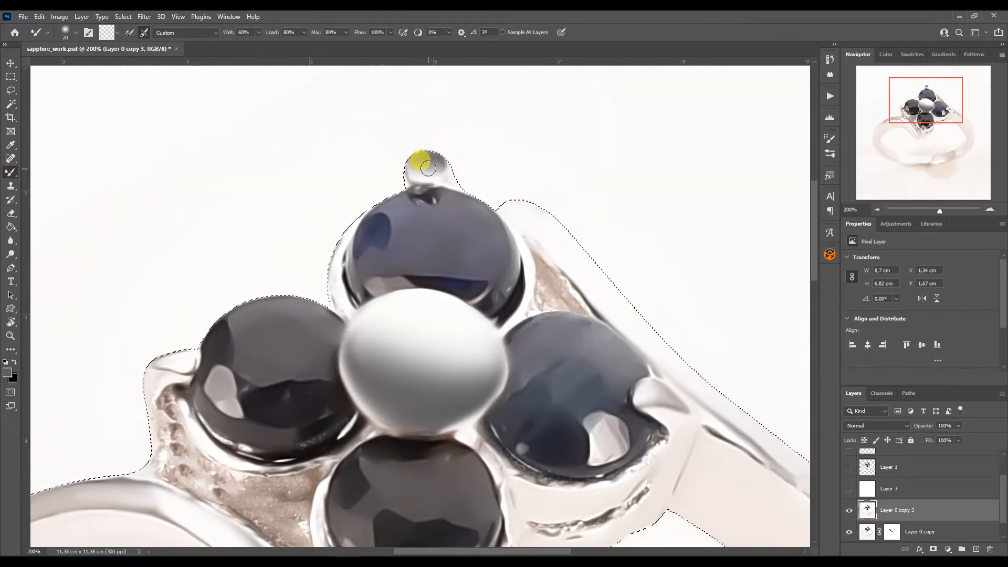
# Smooth the outer edge of the right shoulder behind the right stone within the selection, and deselect.
pyautogui.moveTo(914, 106); pyautogui.dragTo(929, 125)
pyautogui.moveTo(566, 221); pyautogui.dragTo(634, 271)
pyautogui.press('[')
pyautogui.click(879, 209)
pyautogui.click(879, 209)
pyautogui.click(879, 209)
pyautogui.hotkey('ctrl', 'd')
# Run a saved retouching action on Layer 0 copy 3.
pyautogui.click(830, 96)
pyautogui.click(753, 327)
pyautogui.click(755, 361)
pyautogui.click(829, 96)
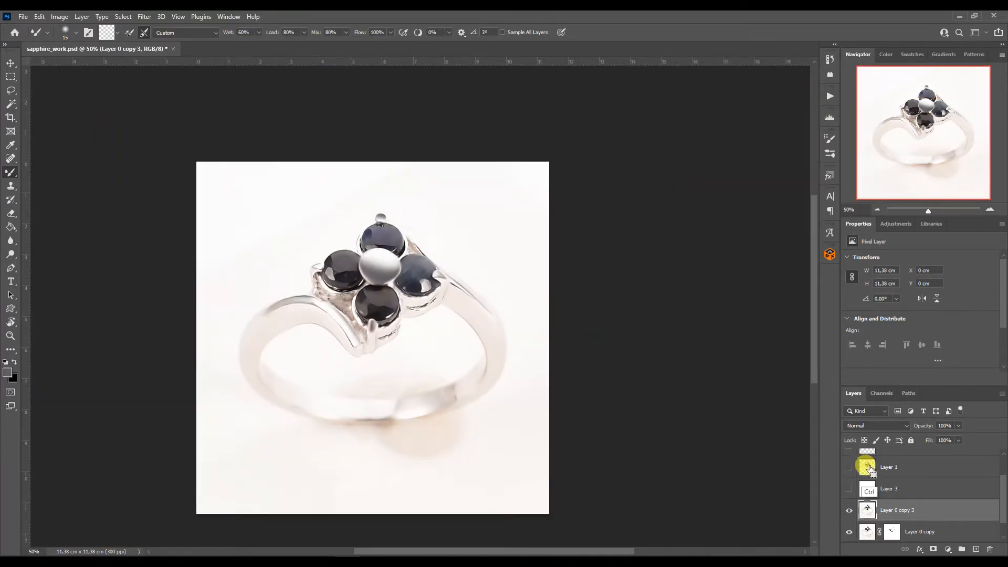
# Copy the retouched ring onto a new layer using Layer 1's outline, place it above the shown white Layer 3, and delete Layer 1.
pyautogui.keyDown('ctrl'); pyautogui.click(868, 467); pyautogui.keyUp('ctrl')
pyautogui.hotkey('ctrl', 'j')
pyautogui.moveTo(869, 510); pyautogui.dragTo(868, 483)
pyautogui.click(850, 510)
pyautogui.click(887, 469)
pyautogui.click(847, 466)
pyautogui.press('Delete')
pyautogui.scroll(2, 867, 473)
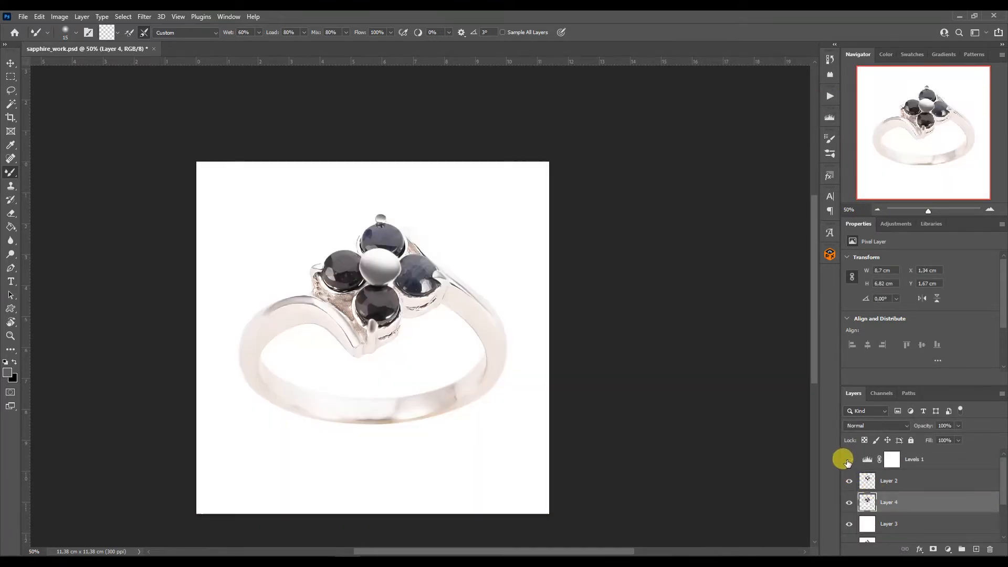
# Run a saved color correction action that adds Levels, Hue/Saturation and Color Balance adjustments above Layer 4.
pyautogui.click(830, 96)
pyautogui.click(743, 181)
pyautogui.click(755, 361)
pyautogui.click(801, 91)
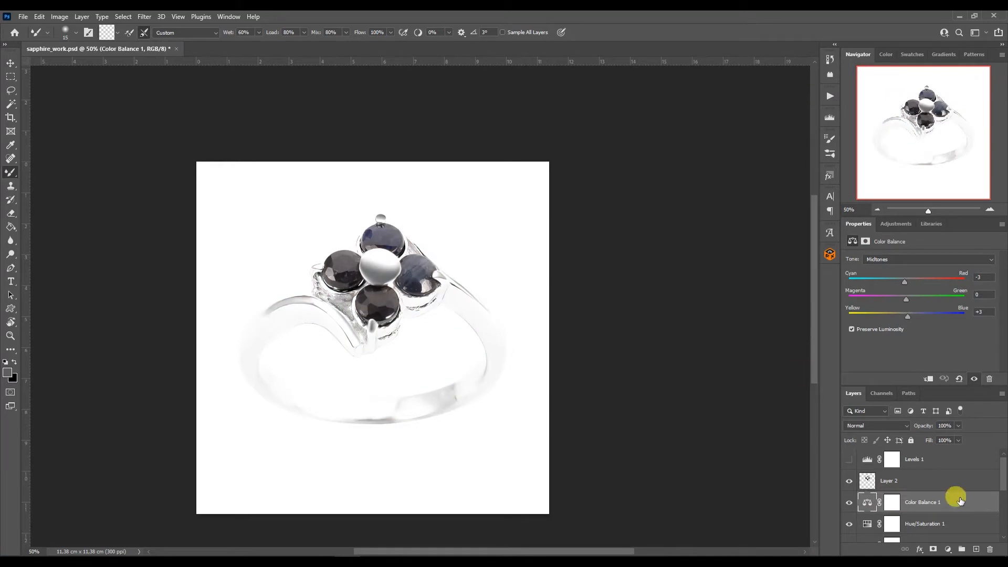
# Clip the color correction adjustments to Layer 4 and shift the Levels 2 white, midtone and black points to restore metal contrast.
pyautogui.moveTo(1003, 478); pyautogui.dragTo(1004, 493)
pyautogui.keyDown('alt'); pyautogui.click(867, 497); pyautogui.keyUp('alt')
pyautogui.keyDown('alt'); pyautogui.click(868, 476); pyautogui.keyUp('alt')
pyautogui.click(901, 508)
pyautogui.moveTo(981, 335); pyautogui.dragTo(993, 335)
pyautogui.moveTo(931, 339); pyautogui.dragTo(941, 333)
pyautogui.moveTo(870, 335); pyautogui.dragTo(882, 331)
# Duplicate Layer 4 with its three clipped adjustments and merge the duplicates into a single layer.
pyautogui.click(879, 469)
pyautogui.keyDown('shift'); pyautogui.click(870, 529); pyautogui.keyUp('shift')
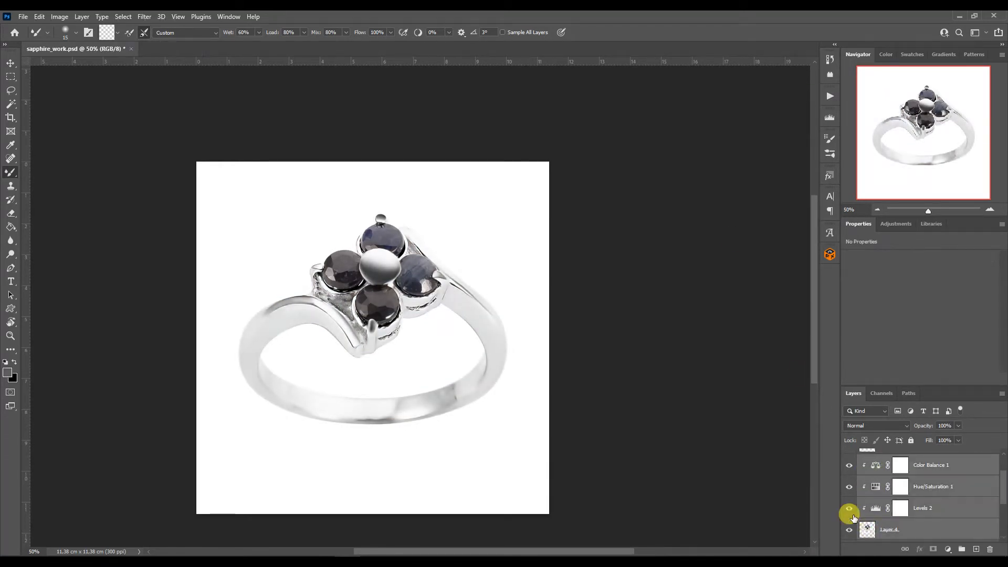
pyautogui.hotkey('ctrl', 'j')
pyautogui.hotkey('ctrl', 'e')
# Begin a Pen path at the front band's tip, following its ridge and the left outer edge to the shank's underside.
pyautogui.click(989, 209)
pyautogui.click(990, 209)
pyautogui.moveTo(916, 147); pyautogui.dragTo(885, 140)
pyautogui.press('p')
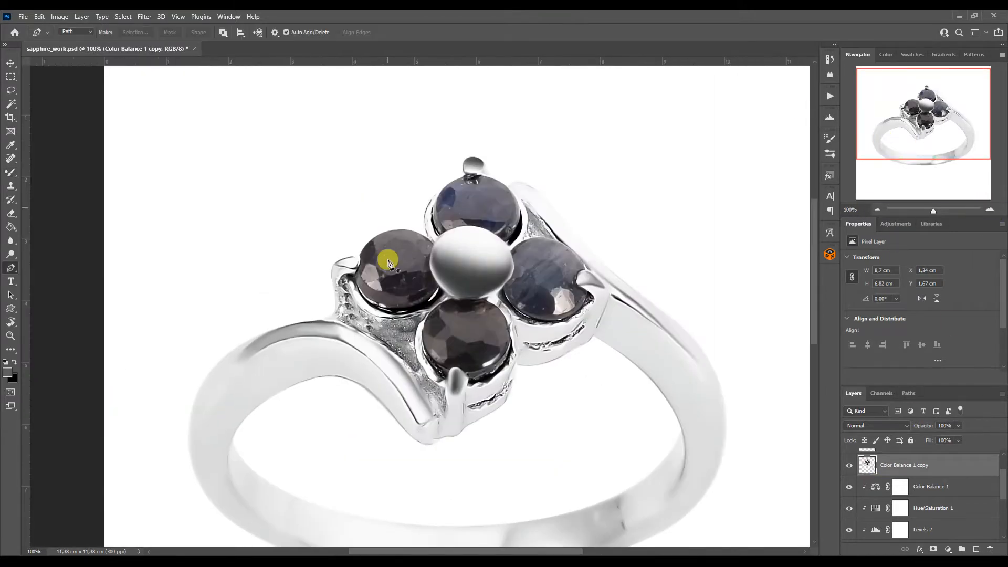
pyautogui.moveTo(412, 419); pyautogui.dragTo(349, 311)
pyautogui.click(274, 343)
pyautogui.click(195, 466)
pyautogui.moveTo(274, 344); pyautogui.dragTo(167, 402)
pyautogui.moveTo(195, 468); pyautogui.dragTo(210, 497)
pyautogui.moveTo(350, 435); pyautogui.dragTo(336, 252)
pyautogui.click(336, 386)
pyautogui.moveTo(196, 314); pyautogui.dragTo(195, 358)
# Continue the path along the shank's bottom and up the right outer edge to the right stone's setting.
pyautogui.click(683, 323)
pyautogui.moveTo(405, 395); pyautogui.dragTo(576, 427)
pyautogui.click(547, 385)
pyautogui.moveTo(424, 401); pyautogui.dragTo(425, 399)
pyautogui.moveTo(641, 363); pyautogui.dragTo(656, 359)
pyautogui.click(646, 349)
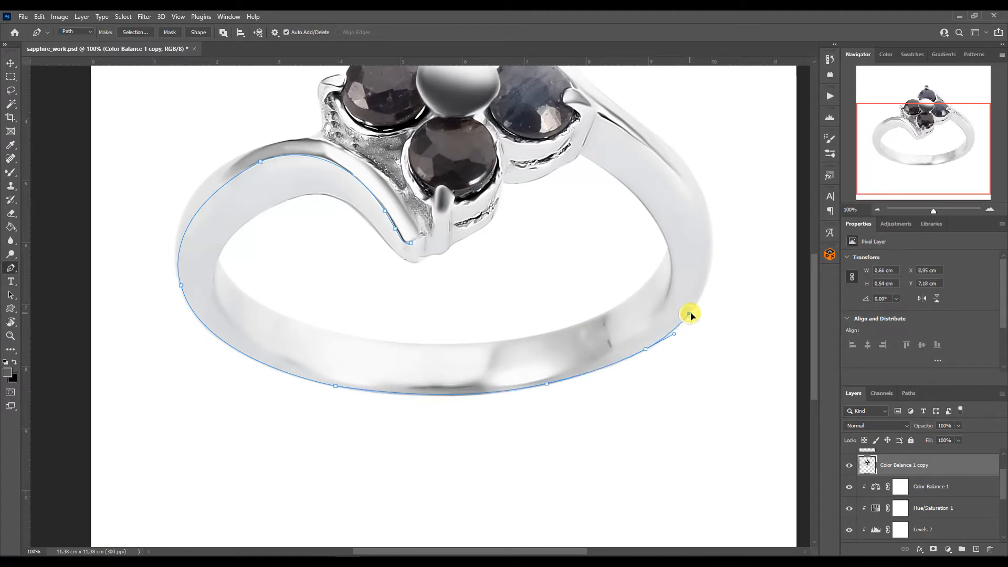
pyautogui.moveTo(713, 280); pyautogui.dragTo(729, 261)
pyautogui.moveTo(597, 115); pyautogui.dragTo(676, 151)
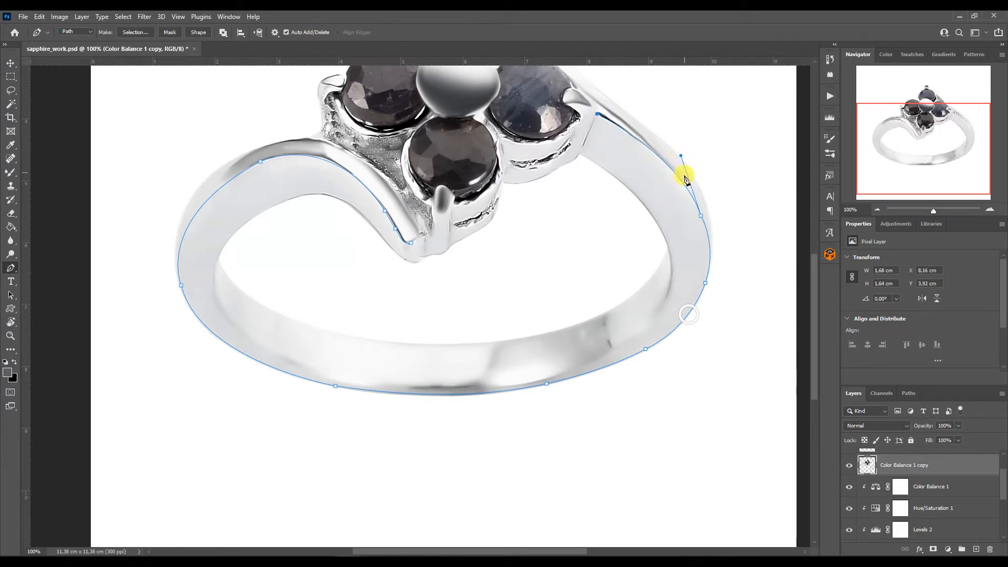
# Run the path across the band beside the right setting and down its inner edge to the lower left shank.
pyautogui.click(593, 124)
pyautogui.click(580, 153)
pyautogui.moveTo(615, 175); pyautogui.dragTo(675, 210)
pyautogui.click(575, 367)
pyautogui.moveTo(672, 267); pyautogui.dragTo(673, 342)
pyautogui.moveTo(574, 367); pyautogui.dragTo(531, 379)
pyautogui.click(284, 357)
# Refine the path curves along the shank's lower left and trace its inner left edge up to the arch.
pyautogui.moveTo(301, 366); pyautogui.dragTo(405, 420)
pyautogui.click(218, 257)
pyautogui.moveTo(283, 357); pyautogui.dragTo(186, 321)
pyautogui.click(330, 374)
pyautogui.click(283, 357)
pyautogui.click(293, 362)
pyautogui.moveTo(217, 256); pyautogui.dragTo(282, 175)
pyautogui.click(332, 196)
pyautogui.click(305, 194)
pyautogui.moveTo(253, 211); pyautogui.dragTo(235, 217)
# Finish the path along the front band's lower edge to its tip and use it to copy the band face onto a new layer.
pyautogui.click(352, 204)
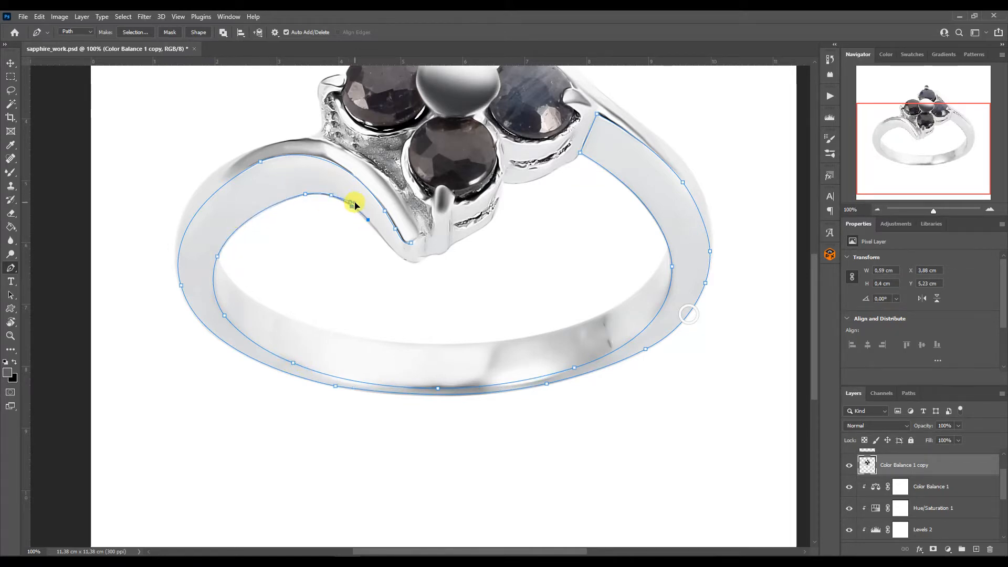
pyautogui.hotkey('ctrl', 'z')
pyautogui.click(394, 249)
pyautogui.click(419, 262)
pyautogui.hotkey('ctrl', 'Return')
# Open glare-parts-3.tif and bring its curved metal band into the ring document over the left shank.
pyautogui.moveTo(220, 560)
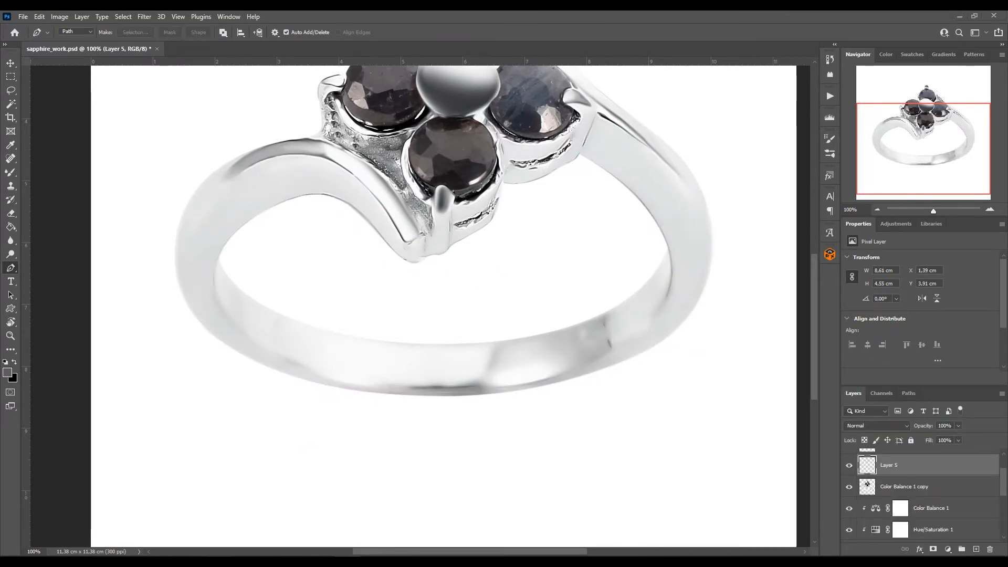
pyautogui.click(233, 521)
pyautogui.moveTo(718, 412); pyautogui.dragTo(718, 314)
pyautogui.moveTo(287, 399); pyautogui.dragTo(523, 32)
pyautogui.click(10, 63)
pyautogui.moveTo(477, 451); pyautogui.dragTo(351, 328)
# Flip the pasted band horizontally, rotate it 180°, fit it over the left shank with reduced height, and clip it to Layer 5.
pyautogui.hotkey('ctrl', 't')
pyautogui.rightClick(322, 236)
pyautogui.click(361, 443)
pyautogui.rightClick(391, 316)
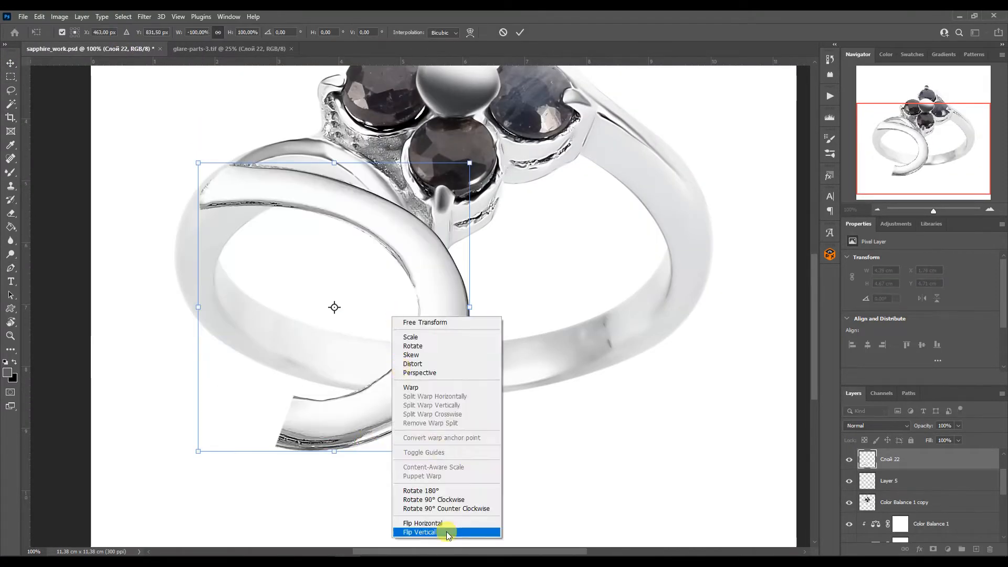
pyautogui.click(423, 490)
pyautogui.moveTo(296, 228); pyautogui.dragTo(271, 209)
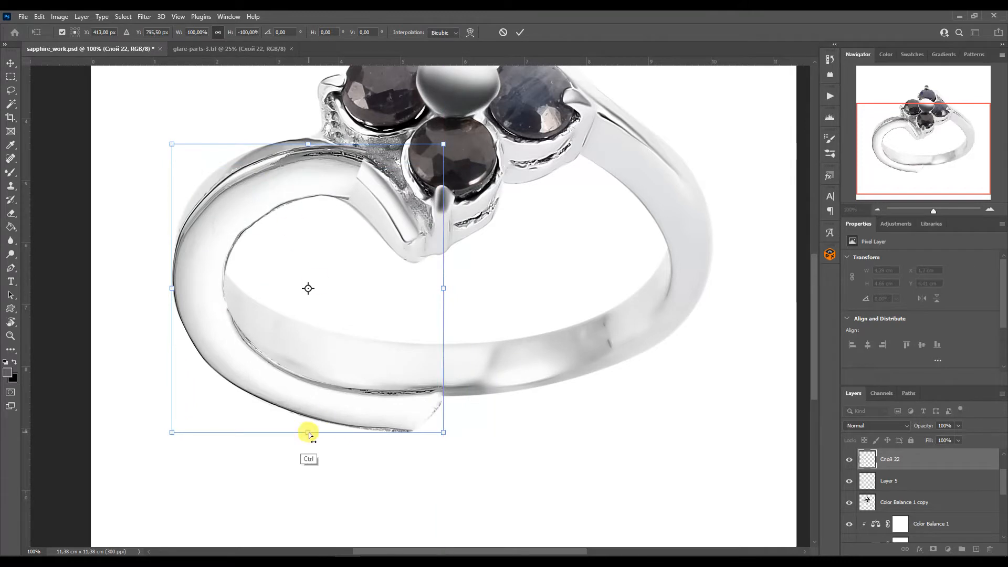
pyautogui.moveTo(308, 432); pyautogui.dragTo(309, 417)
pyautogui.press('Return')
pyautogui.keyDown('alt'); pyautogui.click(871, 470); pyautogui.keyUp('alt')
# Warp the clipped glare band so its shading follows the left shank, the front arch and the lower curve.
pyautogui.hotkey('ctrl', 't')
pyautogui.rightClick(323, 191)
pyautogui.click(342, 262)
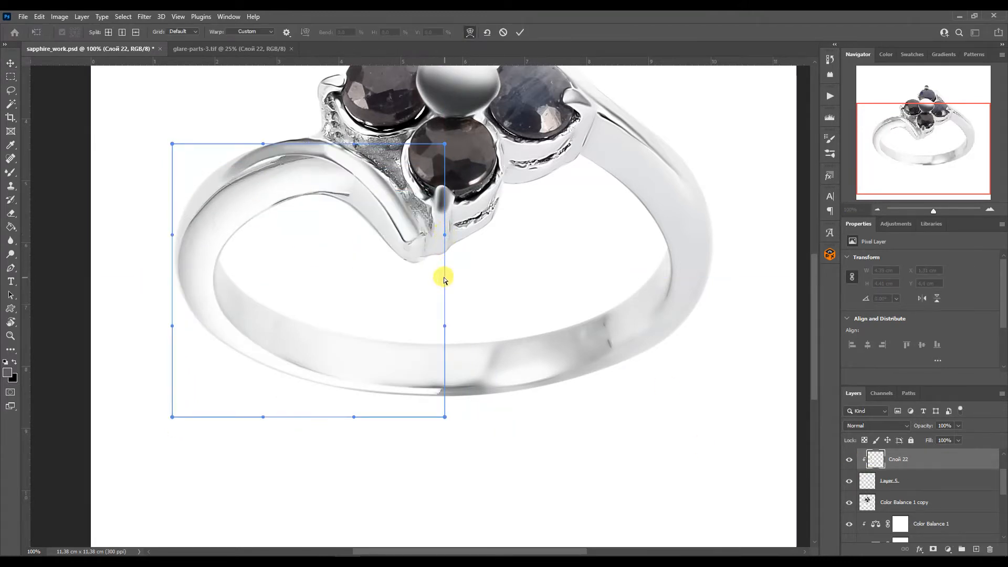
pyautogui.moveTo(445, 144); pyautogui.dragTo(636, 346)
pyautogui.moveTo(299, 179); pyautogui.dragTo(304, 147)
pyautogui.moveTo(445, 326); pyautogui.dragTo(452, 301)
pyautogui.moveTo(324, 349); pyautogui.dragTo(328, 346)
pyautogui.moveTo(396, 252); pyautogui.dragTo(395, 257)
pyautogui.moveTo(288, 145); pyautogui.dragTo(287, 135)
pyautogui.moveTo(453, 301); pyautogui.dragTo(441, 322)
pyautogui.moveTo(173, 326); pyautogui.dragTo(177, 316)
pyautogui.moveTo(266, 416); pyautogui.dragTo(274, 375)
pyautogui.moveTo(357, 416); pyautogui.dragTo(354, 412)
pyautogui.moveTo(445, 416); pyautogui.dragTo(488, 396)
pyautogui.moveTo(274, 375); pyautogui.dragTo(271, 384)
pyautogui.press('Return')
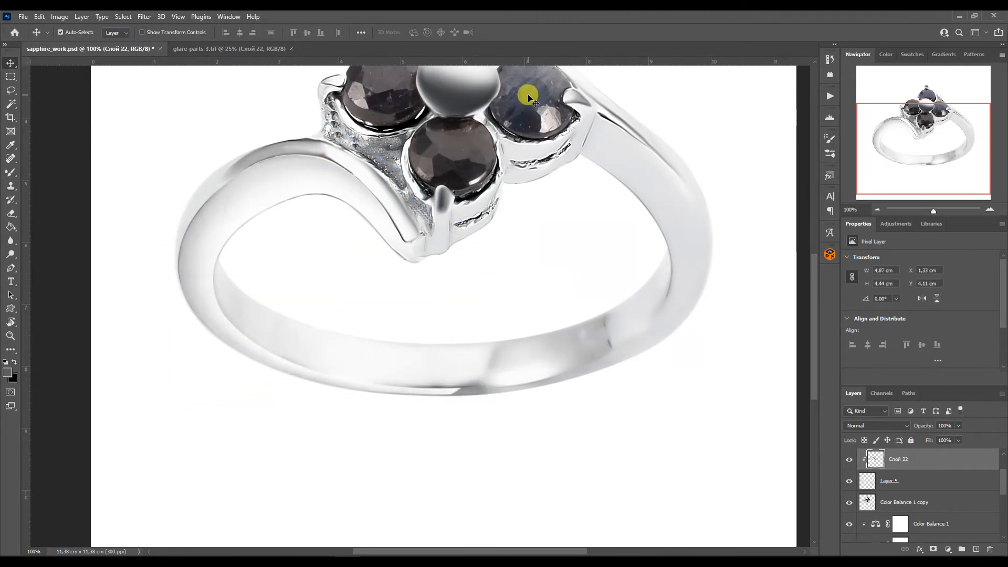
# Duplicate the glare band, flip the copy horizontally over the right shank, and clip it to the band face below.
pyautogui.hotkey('ctrl', 'j')
pyautogui.hotkey('ctrl', 't')
pyautogui.rightClick(401, 288)
pyautogui.click(461, 480)
pyautogui.moveTo(483, 239); pyautogui.dragTo(689, 248)
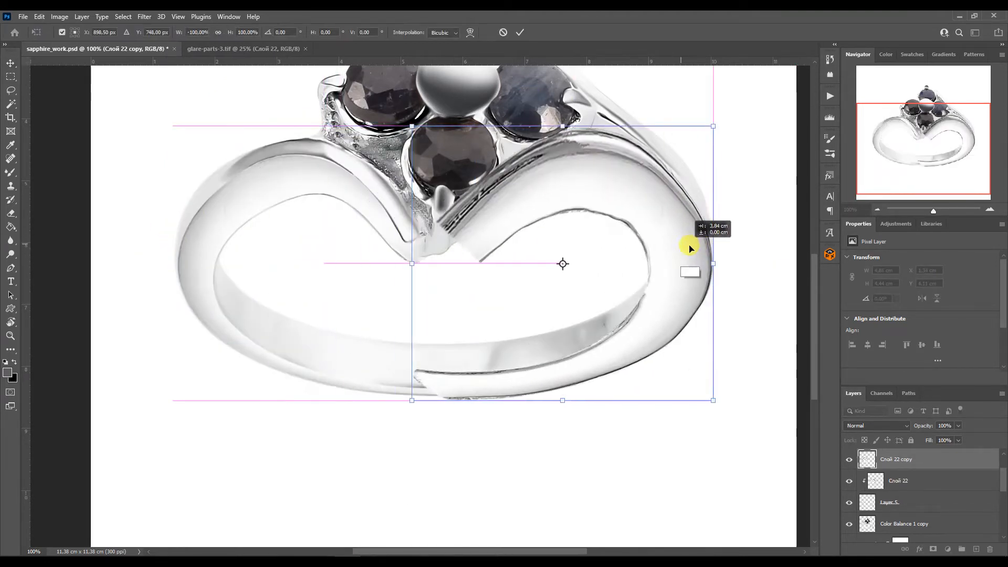
pyautogui.press('Return')
pyautogui.hotkey('ctrl', 'alt', 'g')
# Warp the duplicated glare band to fit the right shank from the stone setting down to the lower curve.
pyautogui.hotkey('ctrl', 't')
pyautogui.rightClick(542, 346)
pyautogui.click(562, 195)
pyautogui.moveTo(412, 126); pyautogui.dragTo(441, 111)
pyautogui.moveTo(514, 197); pyautogui.dragTo(529, 165)
pyautogui.moveTo(711, 187); pyautogui.dragTo(755, 178)
pyautogui.moveTo(520, 131); pyautogui.dragTo(534, 119)
pyautogui.moveTo(619, 229); pyautogui.dragTo(621, 234)
pyautogui.moveTo(713, 282); pyautogui.dragTo(714, 285)
pyautogui.moveTo(536, 145); pyautogui.dragTo(543, 144)
pyautogui.moveTo(614, 190); pyautogui.dragTo(610, 192)
pyautogui.moveTo(678, 256); pyautogui.dragTo(682, 252)
pyautogui.moveTo(611, 190); pyautogui.dragTo(573, 211)
pyautogui.moveTo(714, 372)
pyautogui.mouseDown()
pyautogui.moveTo(689, 372)
pyautogui.moveTo(700, 373)
pyautogui.mouseUp()
pyautogui.moveTo(613, 464); pyautogui.dragTo(605, 457)
pyautogui.moveTo(720, 280)
pyautogui.mouseDown()
pyautogui.moveTo(705, 284)
pyautogui.moveTo(714, 284)
pyautogui.mouseUp()
pyautogui.moveTo(573, 211); pyautogui.dragTo(580, 202)
pyautogui.press('Return')
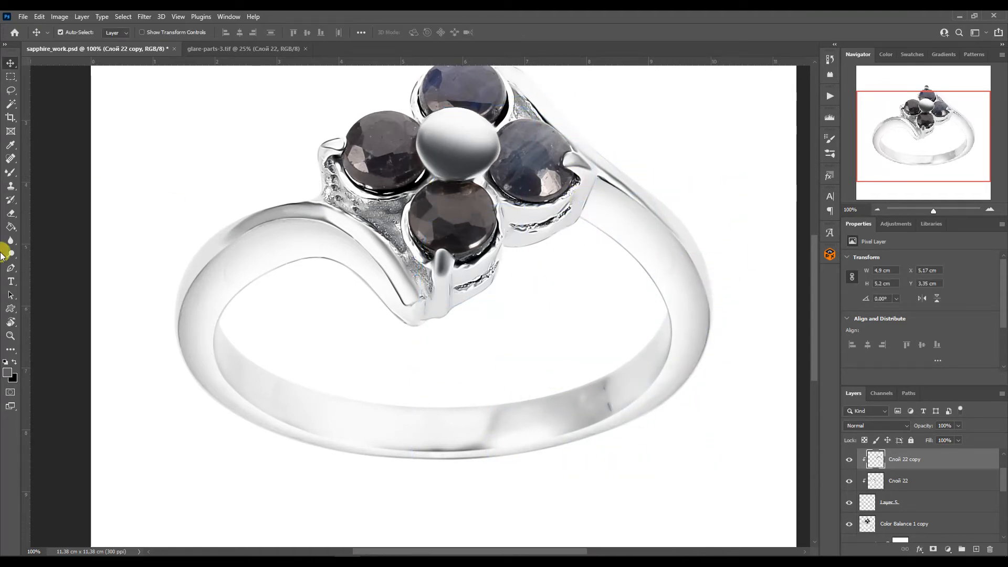
# Merge the two clipped glare band layers and run the Blur Metal MAX action on the result.
pyautogui.press('e')
pyautogui.keyDown('shift'); pyautogui.click(875, 483); pyautogui.keyUp('shift')
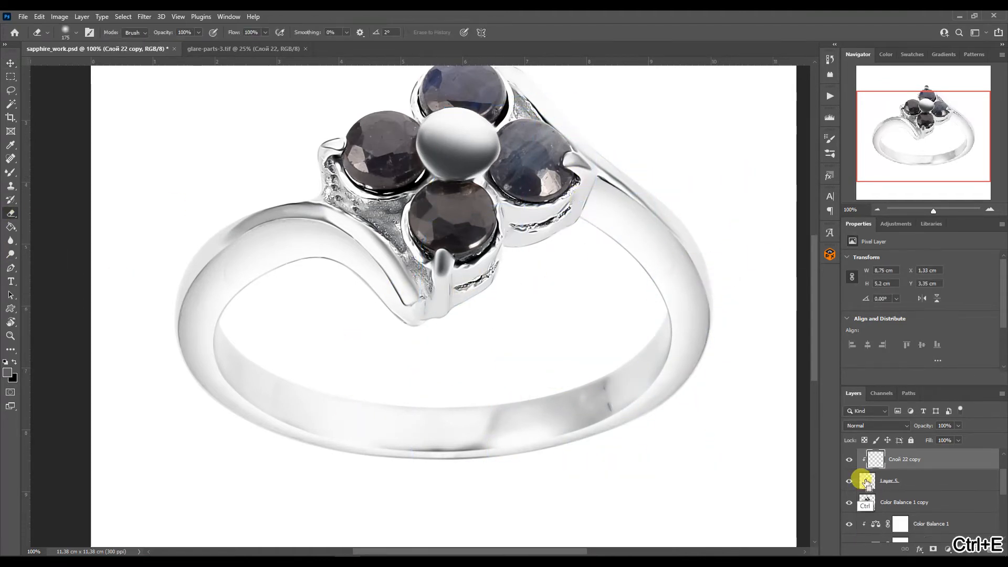
pyautogui.hotkey('ctrl', 'e')
pyautogui.click(830, 97)
pyautogui.scroll(2, 761, 181)
pyautogui.click(754, 180)
pyautogui.click(755, 362)
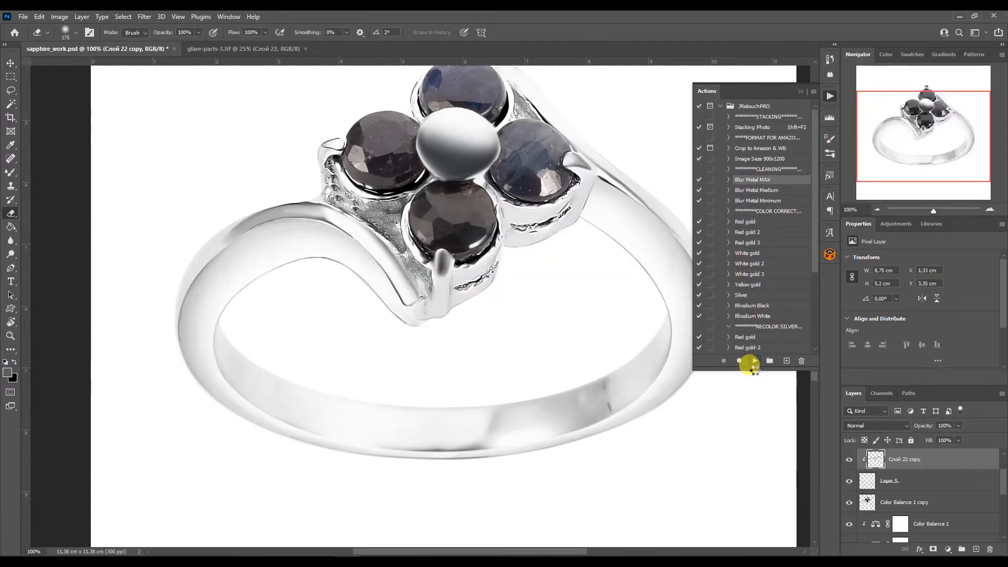
pyautogui.click(801, 92)
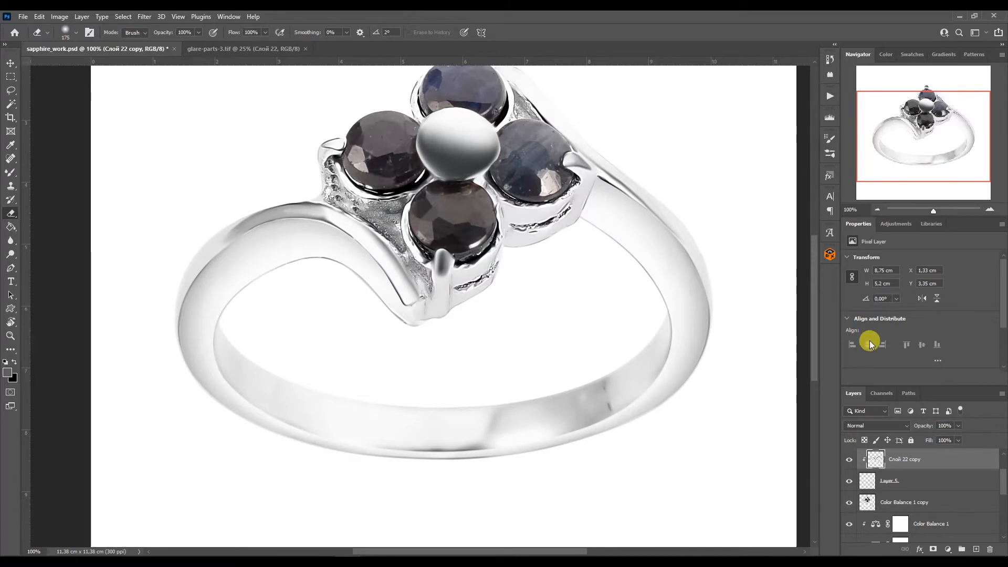
# On the Color Balance 1 copy layer, trace a curved Pen path along the inner band's upper edge from its left tip.
pyautogui.click(888, 502)
pyautogui.press('p')
pyautogui.click(990, 209)
pyautogui.click(990, 209)
pyautogui.click(991, 210)
pyautogui.click(885, 149)
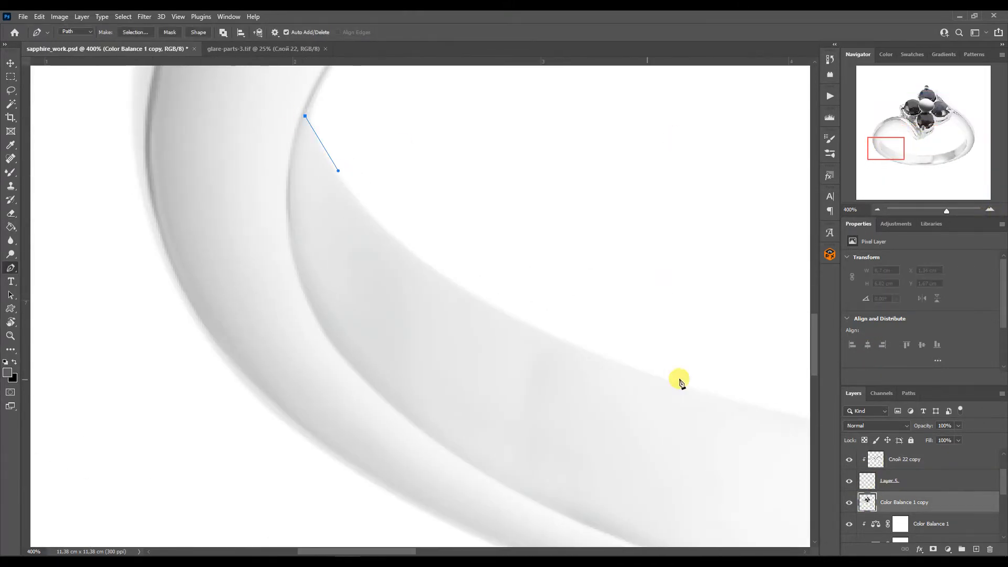
pyautogui.moveTo(339, 172); pyautogui.dragTo(350, 294)
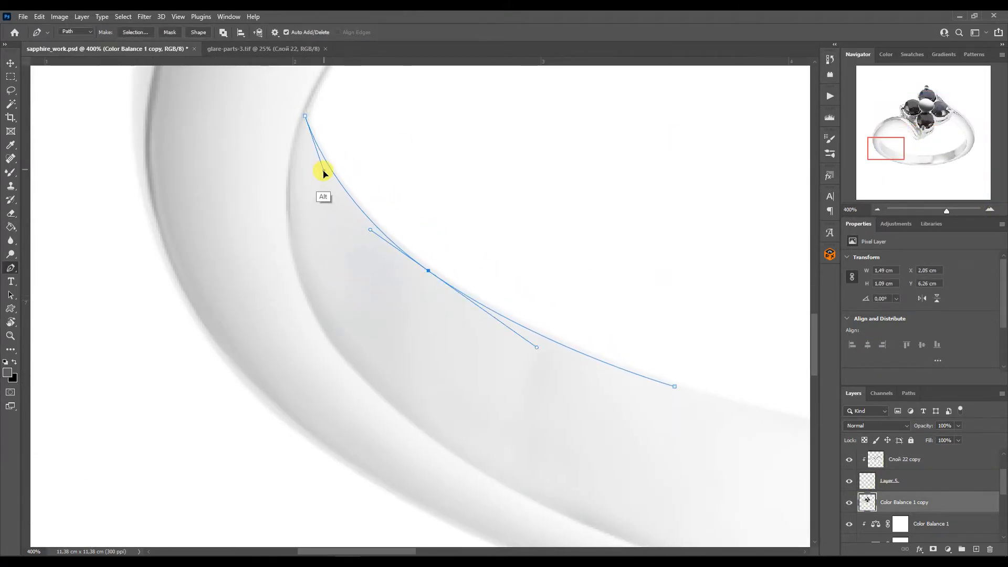
pyautogui.click(877, 210)
pyautogui.moveTo(272, 246); pyautogui.dragTo(358, 285)
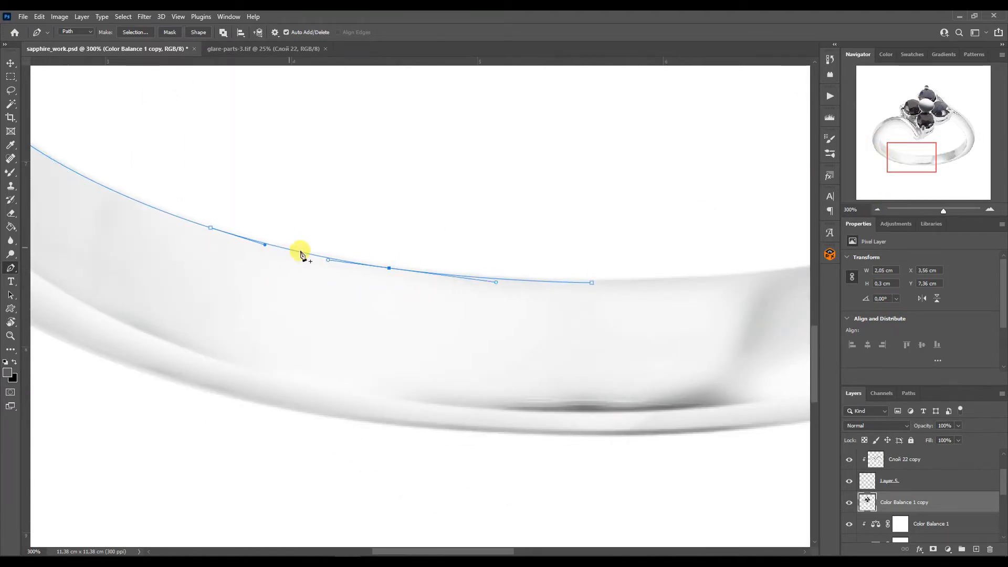
# Extend the path along the inner band's upper edge to its right tip, fitting the curves to the metal.
pyautogui.moveTo(585, 283); pyautogui.dragTo(684, 282)
pyautogui.moveTo(913, 162); pyautogui.dragTo(939, 158)
pyautogui.click(755, 210)
pyautogui.moveTo(284, 348); pyautogui.dragTo(612, 348)
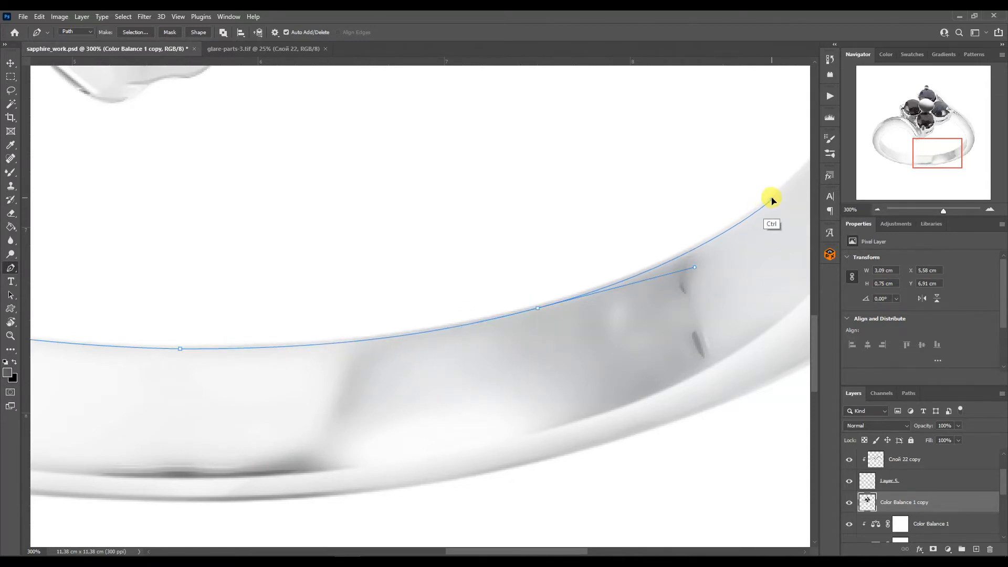
pyautogui.moveTo(772, 200); pyautogui.dragTo(523, 344)
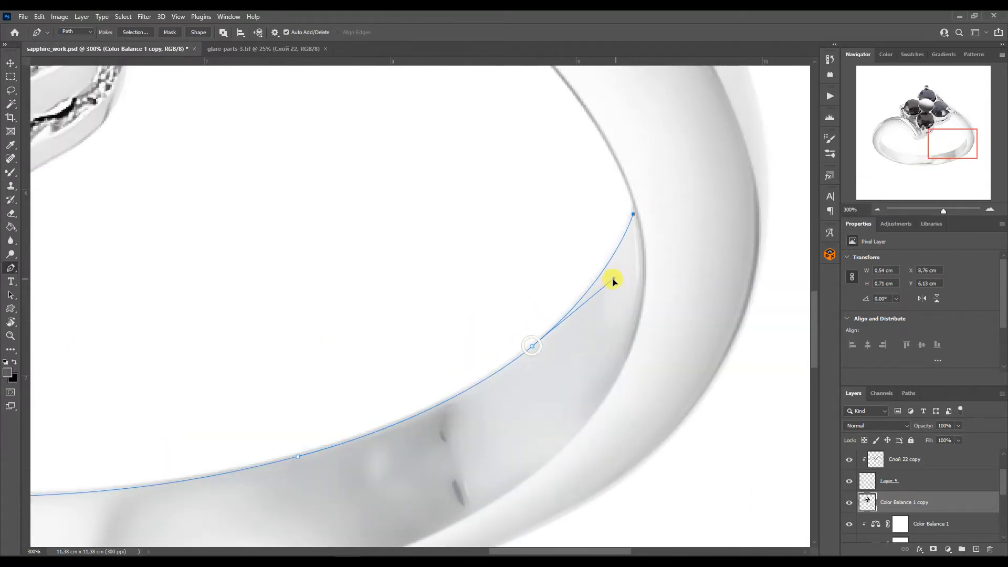
# Trace the inner band's lower edge back to the left tip and close the path around the inner surface.
pyautogui.moveTo(659, 270); pyautogui.dragTo(695, 419)
pyautogui.click(578, 437)
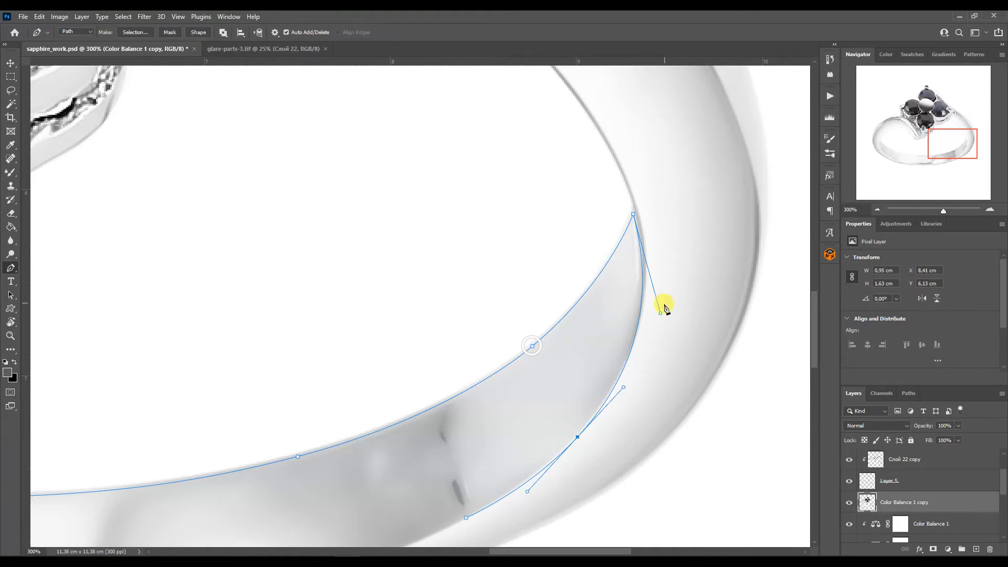
pyautogui.hotkey('ctrl', '-')
pyautogui.moveTo(452, 454); pyautogui.dragTo(710, 277)
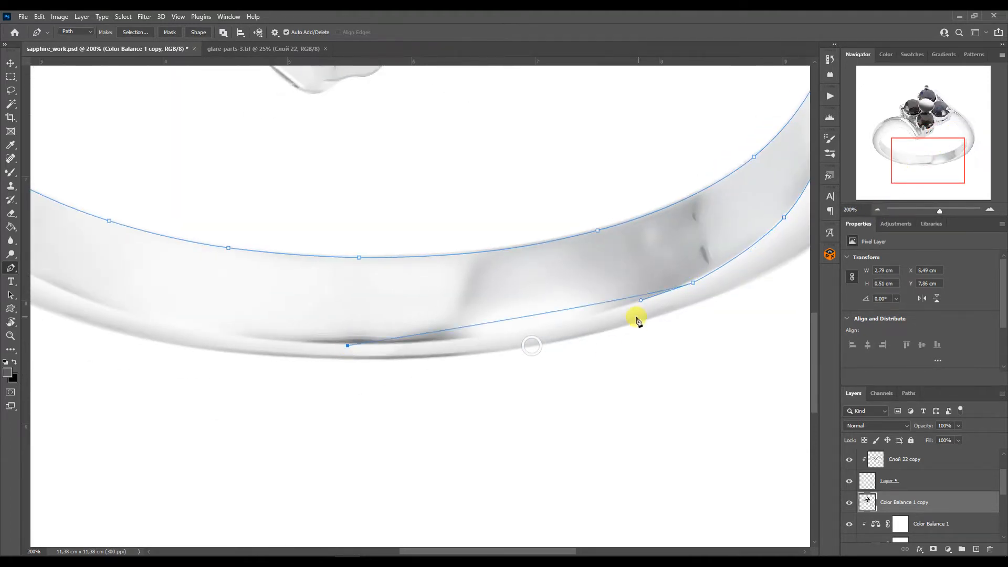
pyautogui.moveTo(885, 179); pyautogui.dragTo(850, 182)
pyautogui.click(279, 122)
pyautogui.moveTo(594, 304); pyautogui.dragTo(339, 293)
pyautogui.moveTo(279, 123); pyautogui.dragTo(274, 104)
# Load the inner band path as a selection and copy the selected area to a new layer.
pyautogui.scroll(2, 298, 102)
pyautogui.click(908, 393)
pyautogui.keyDown('ctrl'); pyautogui.click(857, 411); pyautogui.keyUp('ctrl')
pyautogui.click(853, 394)
pyautogui.hotkey('ctrl', 'j')
# Open ring shanks.tif from the product parts folder as another document.
pyautogui.click(10, 63)
pyautogui.hotkey('ctrl', '-')
pyautogui.hotkey('ctrl', '-')
pyautogui.hotkey('alt', 'Tab')
pyautogui.moveTo(717, 342); pyautogui.dragTo(739, 402)
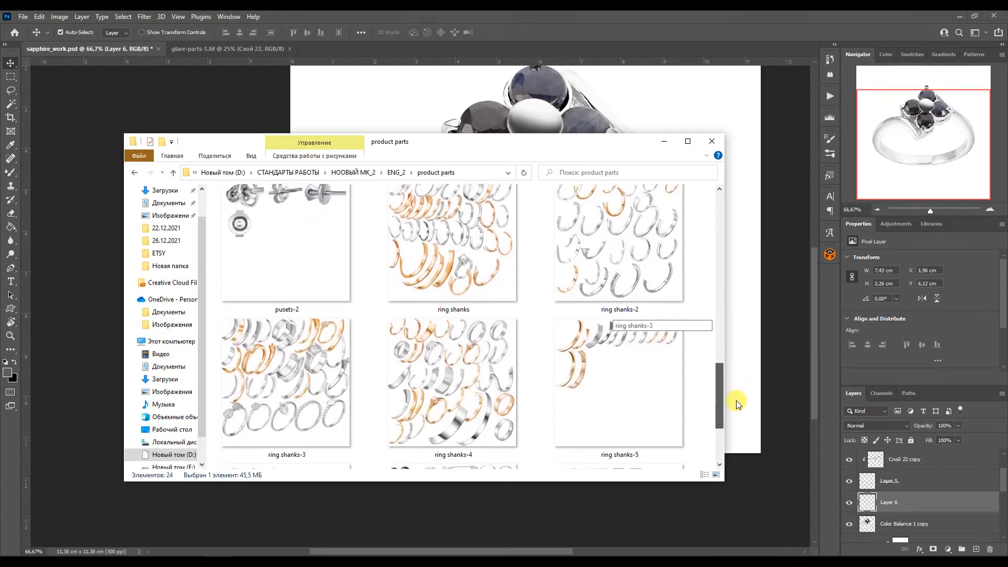
pyautogui.click(500, 259)
pyautogui.moveTo(500, 258); pyautogui.dragTo(558, 45)
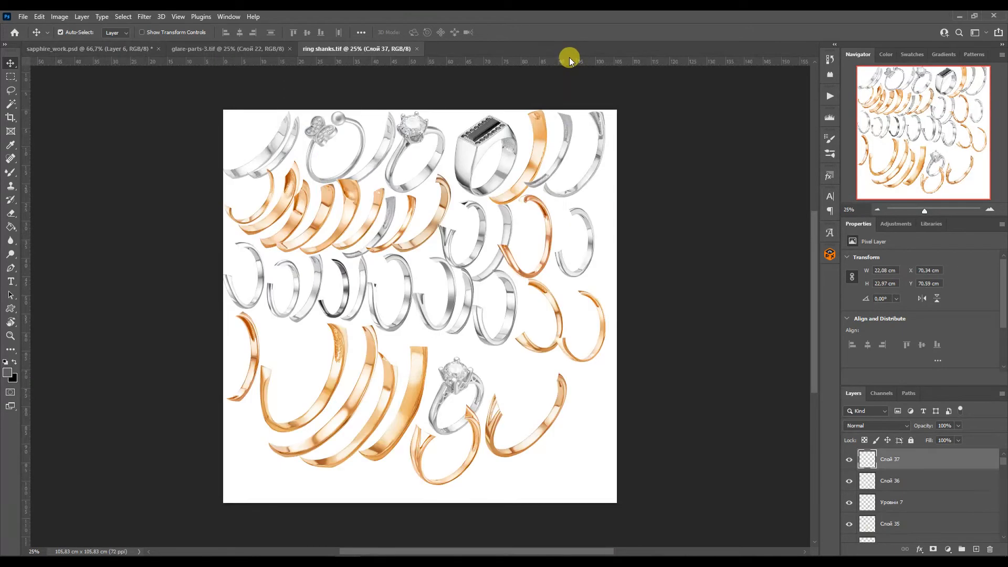
pyautogui.click(546, 231)
pyautogui.click(990, 209)
pyautogui.click(989, 209)
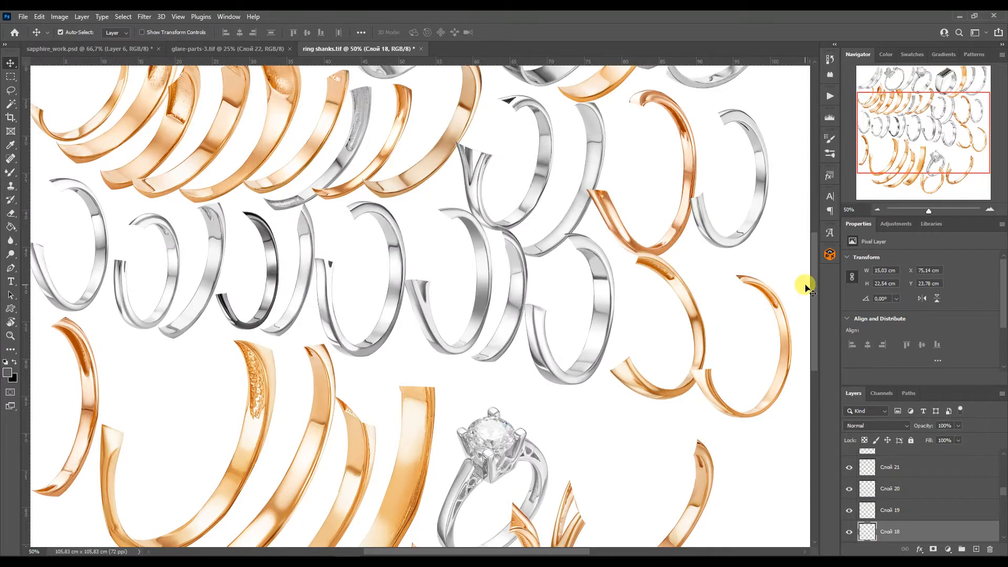
pyautogui.press('l')
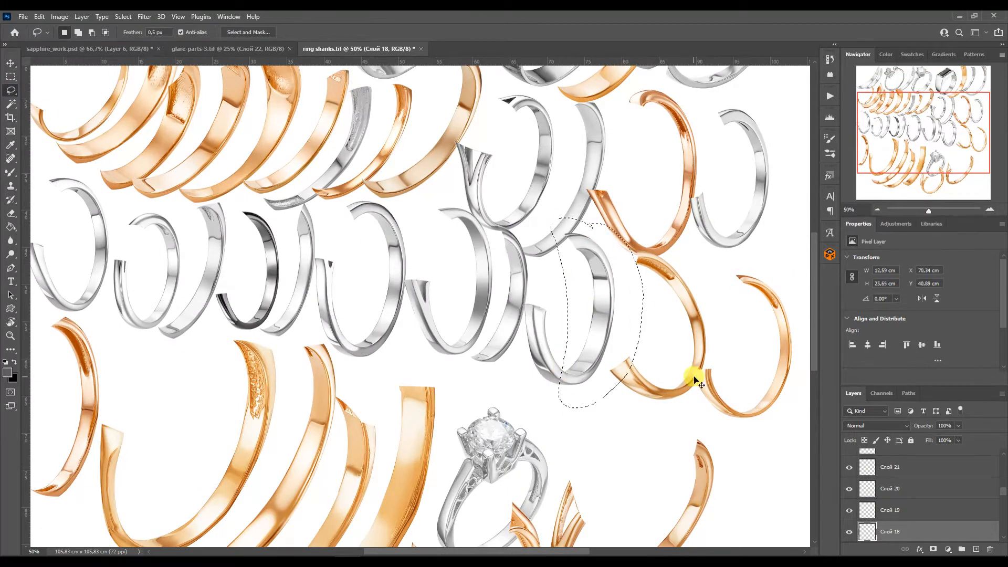
pyautogui.moveTo(602, 313); pyautogui.dragTo(600, 315)
pyautogui.hotkey('ctrl', 'z')
# Lasso the inner face of the silver ring shank and move it into the sapphire_work.psd document.
pyautogui.click(11, 92)
pyautogui.moveTo(589, 218); pyautogui.dragTo(565, 345)
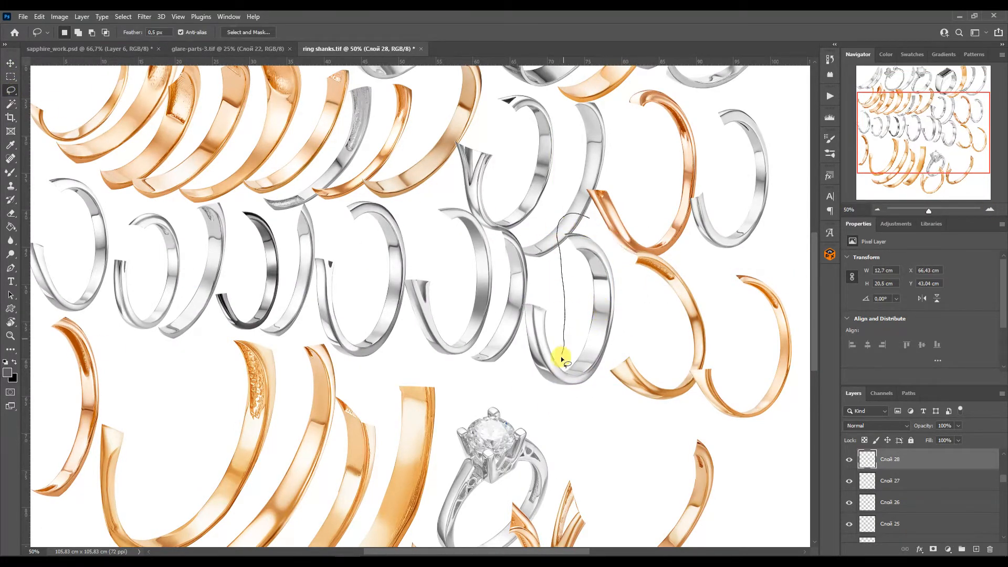
pyautogui.moveTo(597, 304)
pyautogui.mouseDown()
pyautogui.moveTo(218, 31)
pyautogui.moveTo(153, 68)
pyautogui.moveTo(590, 321)
pyautogui.mouseUp()
# Rotate and scale the shank part over the ring's inner band and clip it to the inner band layer.
pyautogui.hotkey('ctrl', 't')
pyautogui.moveTo(625, 239); pyautogui.dragTo(669, 347)
pyautogui.moveTo(604, 341); pyautogui.dragTo(561, 387)
pyautogui.moveTo(672, 380); pyautogui.dragTo(670, 398)
pyautogui.moveTo(573, 394); pyautogui.dragTo(565, 390)
pyautogui.moveTo(621, 319); pyautogui.dragTo(673, 289)
pyautogui.moveTo(613, 344); pyautogui.dragTo(622, 329)
pyautogui.press('Return')
pyautogui.keyDown('alt'); pyautogui.click(872, 468); pyautogui.keyUp('alt')
# Warp the clipped shank part so its right end and lower edge follow the inner band.
pyautogui.hotkey('ctrl', 't')
pyautogui.rightClick(595, 391)
pyautogui.click(627, 241)
pyautogui.moveTo(688, 375); pyautogui.dragTo(726, 392)
pyautogui.moveTo(688, 290); pyautogui.dragTo(736, 280)
pyautogui.moveTo(688, 333); pyautogui.dragTo(701, 330)
pyautogui.moveTo(689, 418); pyautogui.dragTo(703, 424)
pyautogui.moveTo(476, 418); pyautogui.dragTo(476, 423)
# Warp the shank part's left end to fit the inner band, refine the right end and apply the warp.
pyautogui.moveTo(370, 375); pyautogui.dragTo(342, 382)
pyautogui.moveTo(371, 291); pyautogui.dragTo(324, 291)
pyautogui.moveTo(371, 332); pyautogui.dragTo(315, 249)
pyautogui.moveTo(343, 382); pyautogui.dragTo(339, 380)
pyautogui.moveTo(583, 290); pyautogui.dragTo(561, 260)
pyautogui.moveTo(703, 423); pyautogui.dragTo(702, 417)
pyautogui.moveTo(701, 330); pyautogui.dragTo(705, 330)
pyautogui.press('Return')
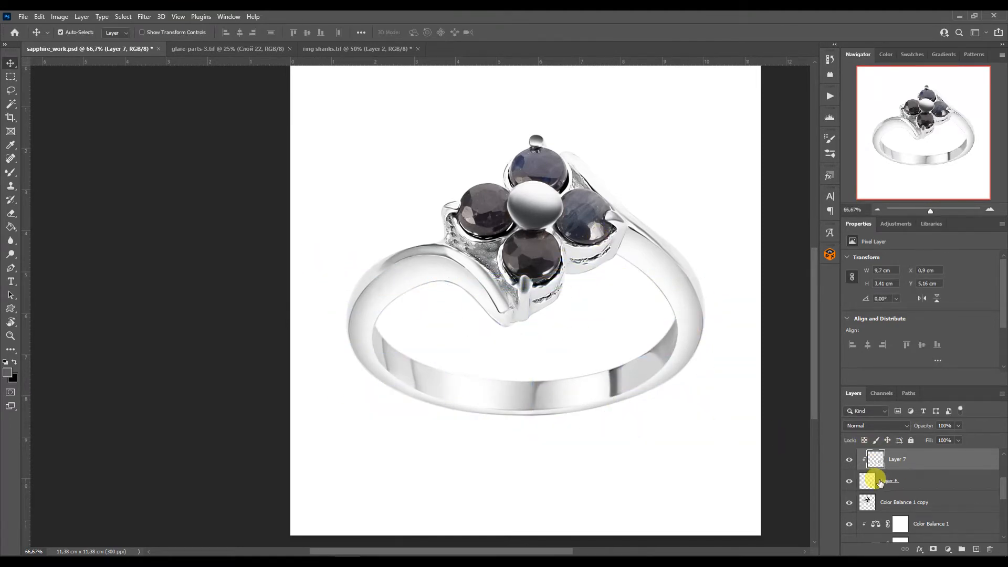
# Duplicate the Color Balance 1 copy layer, clip the copy to it and brush dark shading along the band's outer edge.
pyautogui.click(10, 172)
pyautogui.click(872, 504)
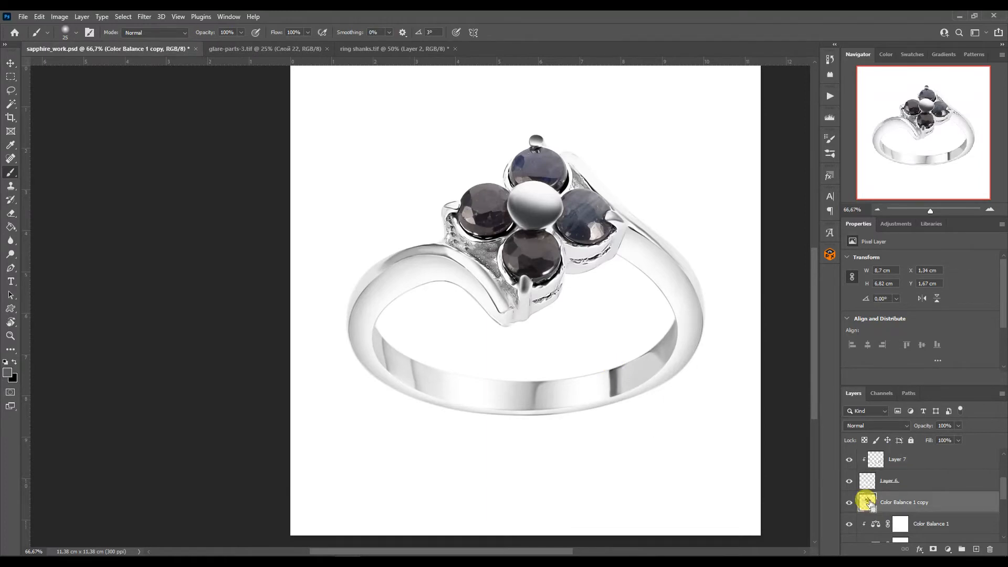
pyautogui.hotkey('ctrl', 'j')
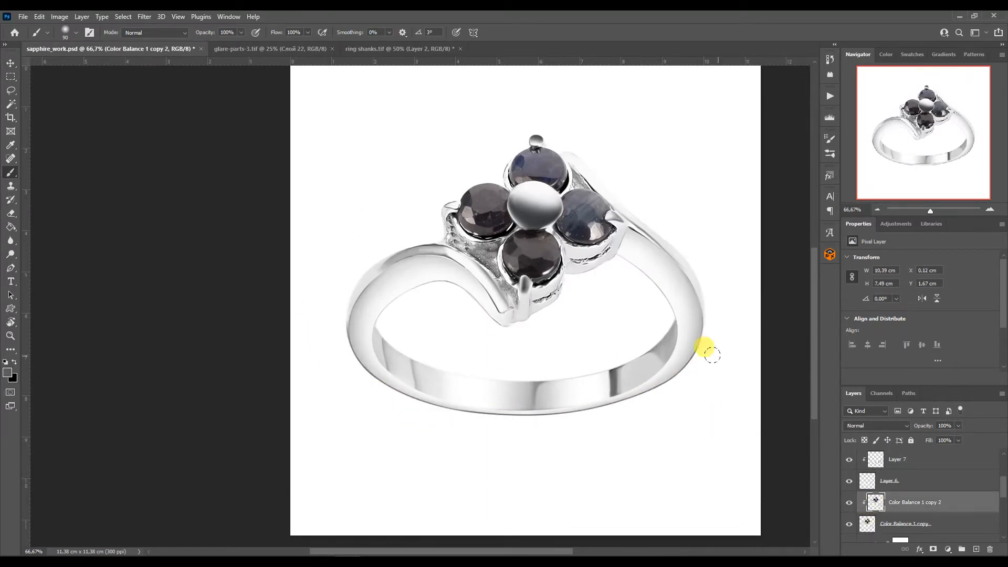
pyautogui.click(958, 210)
pyautogui.moveTo(959, 210); pyautogui.dragTo(944, 212)
# Brush thin dark contours along the band's inner edges on the clipped copy with a smaller soft brush.
pyautogui.click(881, 144)
pyautogui.press('[')
pyautogui.press('[')
pyautogui.press('[')
pyautogui.press('[')
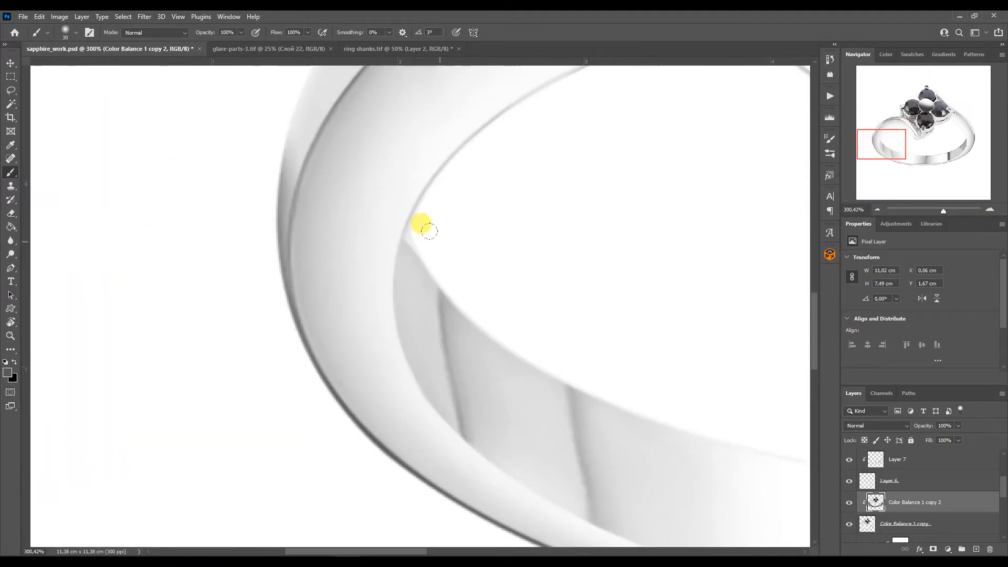
pyautogui.moveTo(877, 147); pyautogui.dragTo(937, 145)
pyautogui.press('[')
pyautogui.click(882, 210)
pyautogui.click(882, 210)
pyautogui.click(882, 210)
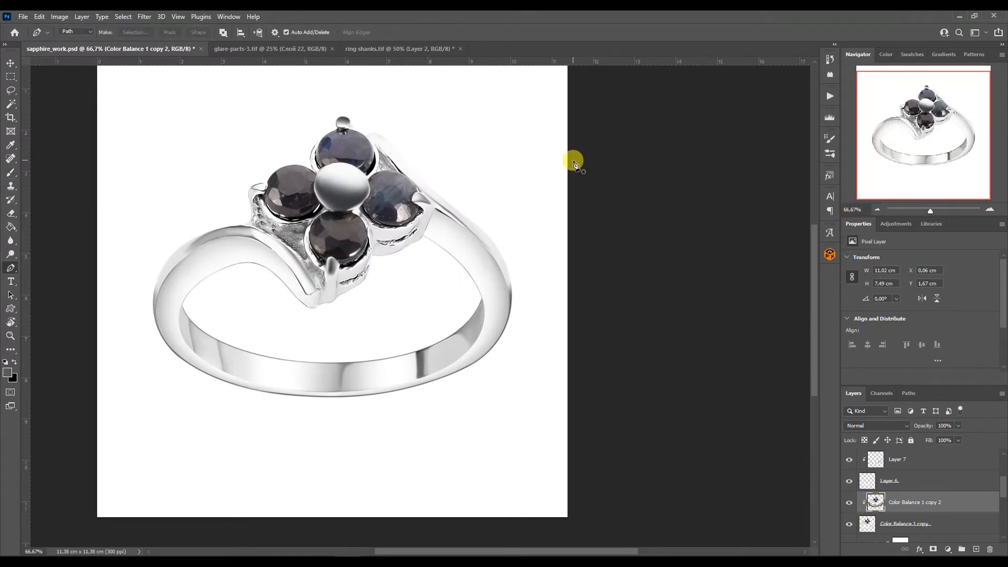
# Draw a Pen path along the outer edge of the left shoulder's ridge, using the layer's outline selection as a guide.
pyautogui.press('p')
pyautogui.click(990, 210)
pyautogui.click(990, 211)
pyautogui.moveTo(941, 135); pyautogui.dragTo(887, 118)
pyautogui.moveTo(448, 252); pyautogui.dragTo(577, 226)
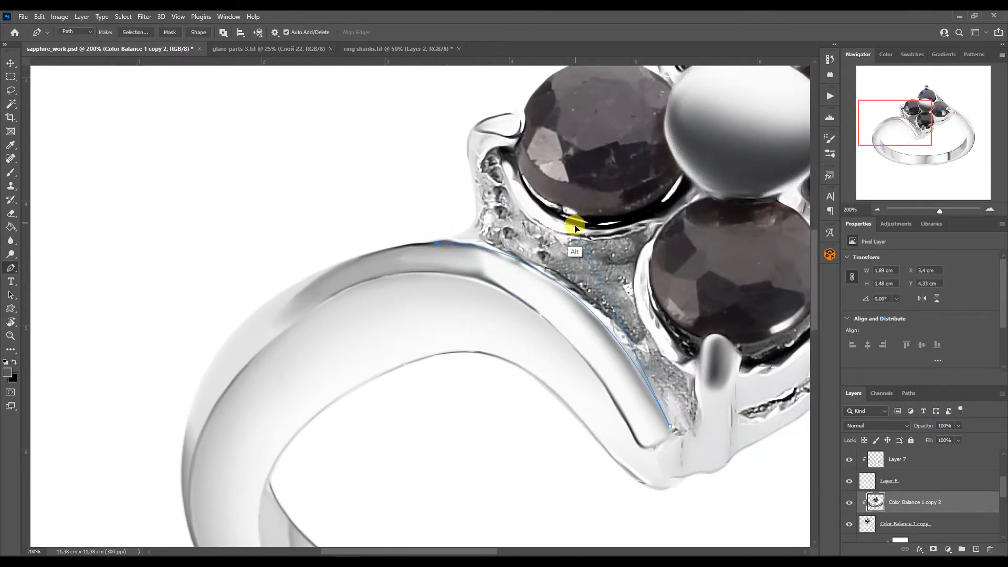
pyautogui.keyDown('ctrl'); pyautogui.click(874, 502); pyautogui.keyUp('ctrl')
pyautogui.moveTo(188, 491); pyautogui.dragTo(159, 282)
pyautogui.click(239, 331)
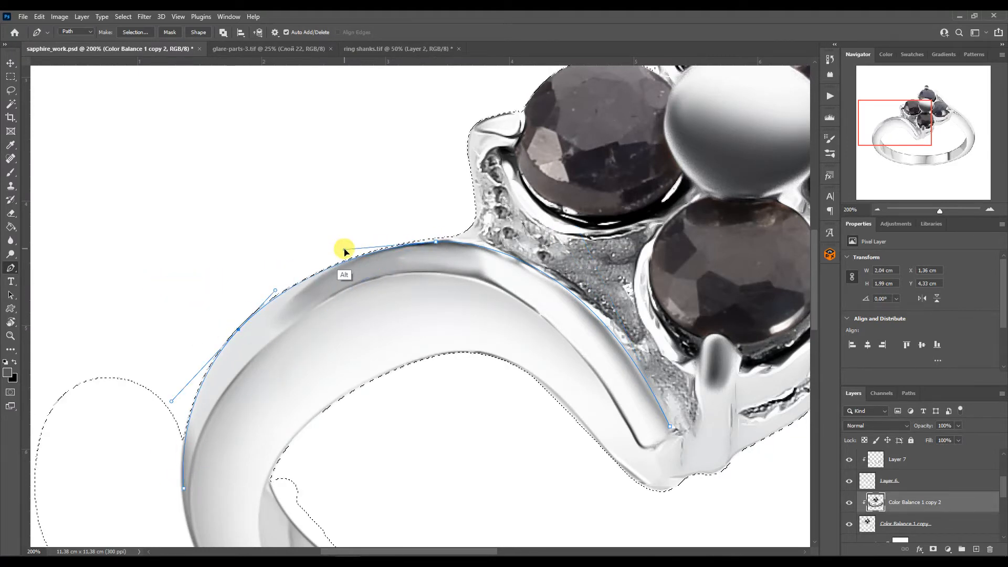
pyautogui.moveTo(185, 488); pyautogui.dragTo(186, 496)
# Trace the inner edge of the left shoulder's ridge down to the prong, close the path and clear the selection.
pyautogui.click(426, 272)
pyautogui.moveTo(200, 436); pyautogui.dragTo(267, 256)
pyautogui.click(347, 288)
pyautogui.moveTo(231, 368); pyautogui.dragTo(188, 384)
pyautogui.hotkey('ctrl', 'd')
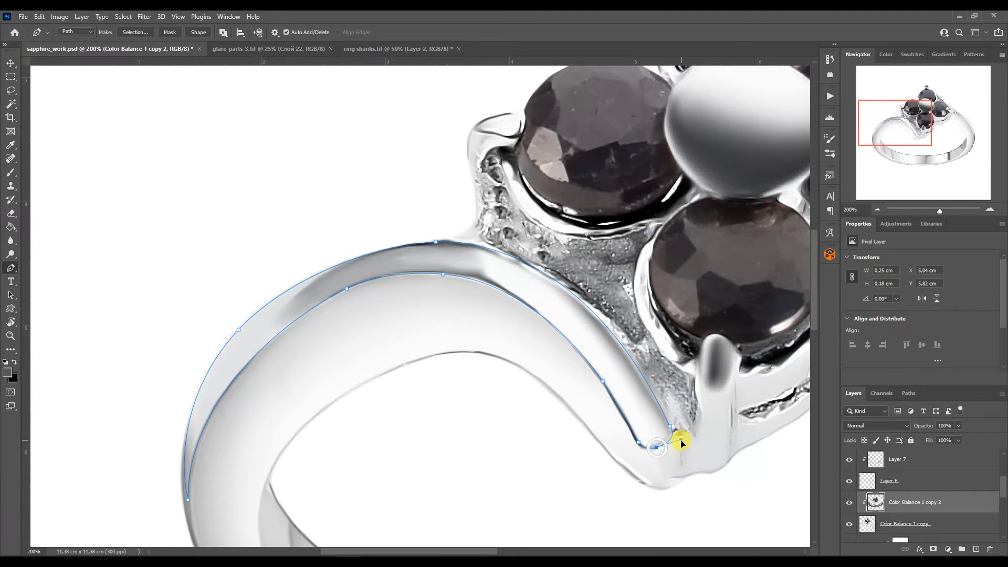
# Draw a Pen path along the right shoulder's outer edge from beside the top stone, guided by the layer's outline selection.
pyautogui.click(946, 105)
pyautogui.moveTo(283, 166); pyautogui.dragTo(296, 157)
pyautogui.keyDown('ctrl'); pyautogui.click(862, 523); pyautogui.keyUp('ctrl')
pyautogui.click(584, 412)
pyautogui.click(463, 297)
pyautogui.moveTo(462, 297); pyautogui.dragTo(456, 305)
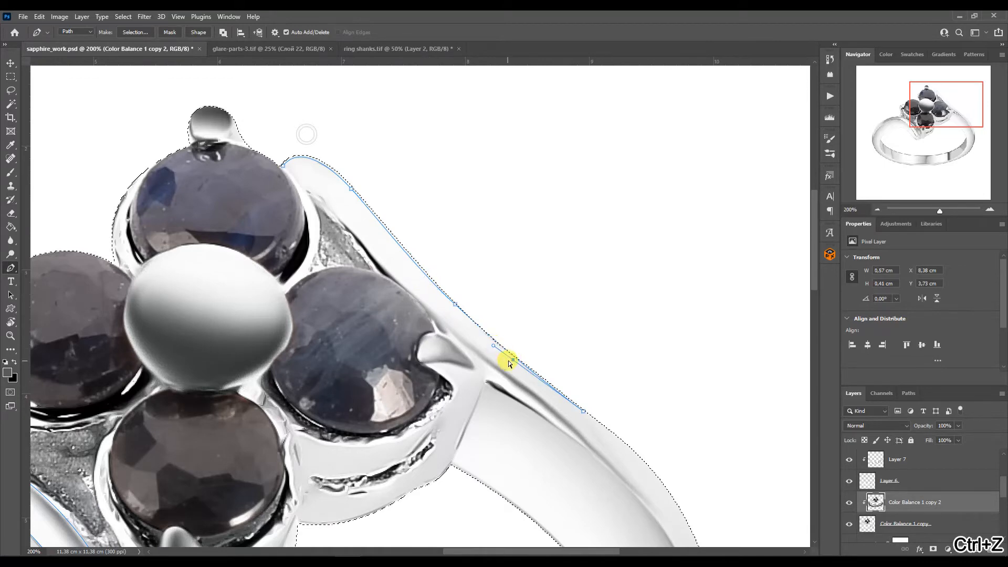
pyautogui.click(534, 380)
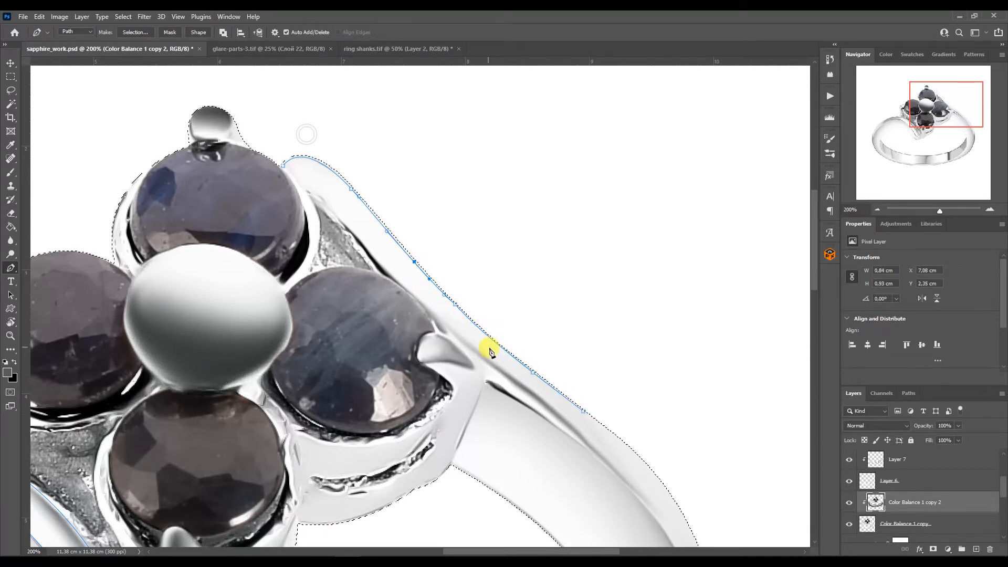
pyautogui.moveTo(692, 428); pyautogui.dragTo(658, 387)
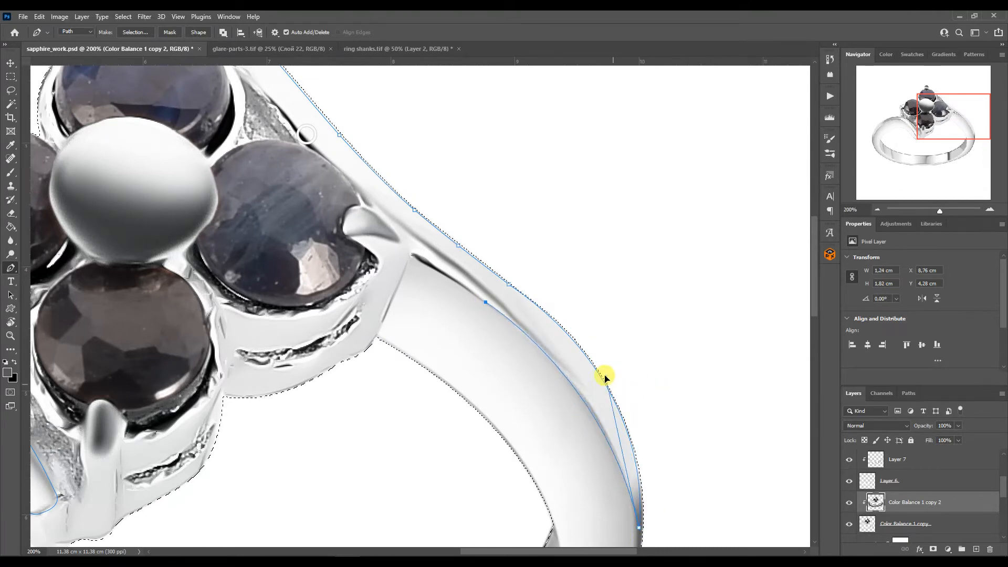
# Trace the right shoulder ridge's inner edge back past the stone settings to close the path, and clear the selection.
pyautogui.moveTo(452, 279); pyautogui.dragTo(404, 231)
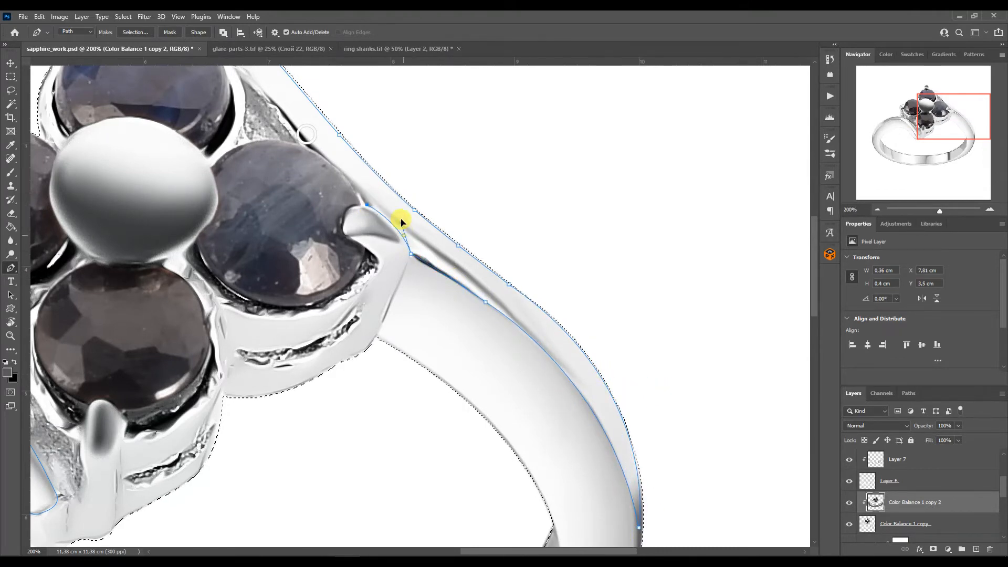
pyautogui.moveTo(316, 149); pyautogui.dragTo(295, 123)
pyautogui.moveTo(954, 117); pyautogui.dragTo(940, 101)
pyautogui.hotkey('ctrl', 'd')
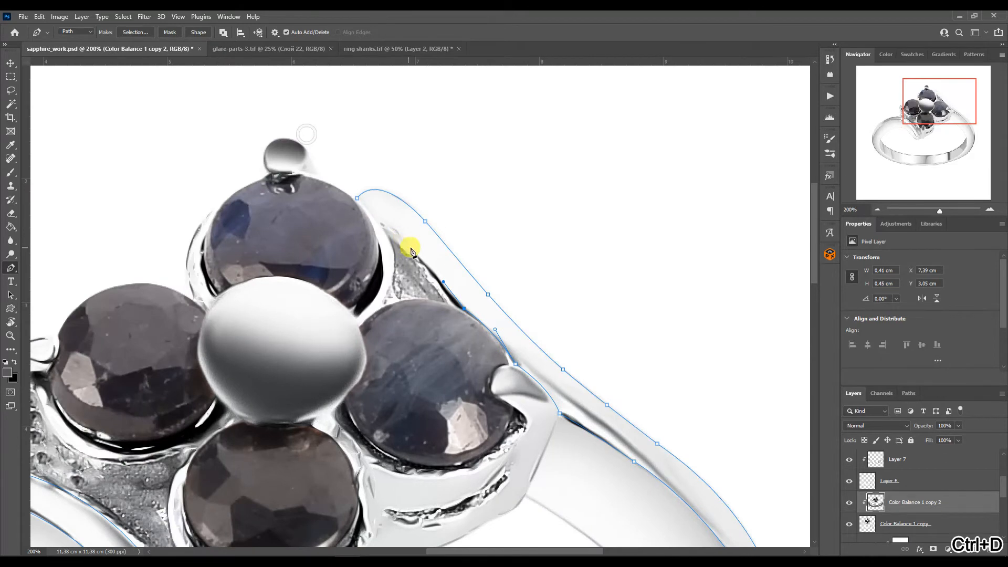
# Load the shoulder ridge paths as a selection and copy both ridges to a new layer.
pyautogui.click(909, 394)
pyautogui.keyDown('ctrl'); pyautogui.click(853, 412); pyautogui.keyUp('ctrl')
pyautogui.click(853, 393)
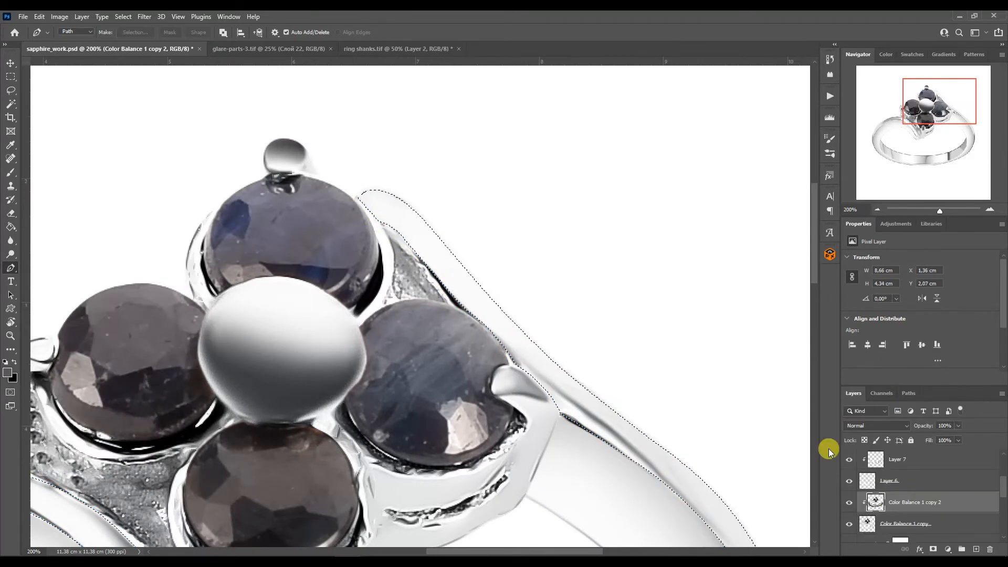
pyautogui.hotkey('ctrl', 'j')
# Open glare-parts-2.tif from the product parts folder as another document.
pyautogui.click(879, 210)
pyautogui.click(879, 210)
pyautogui.click(253, 52)
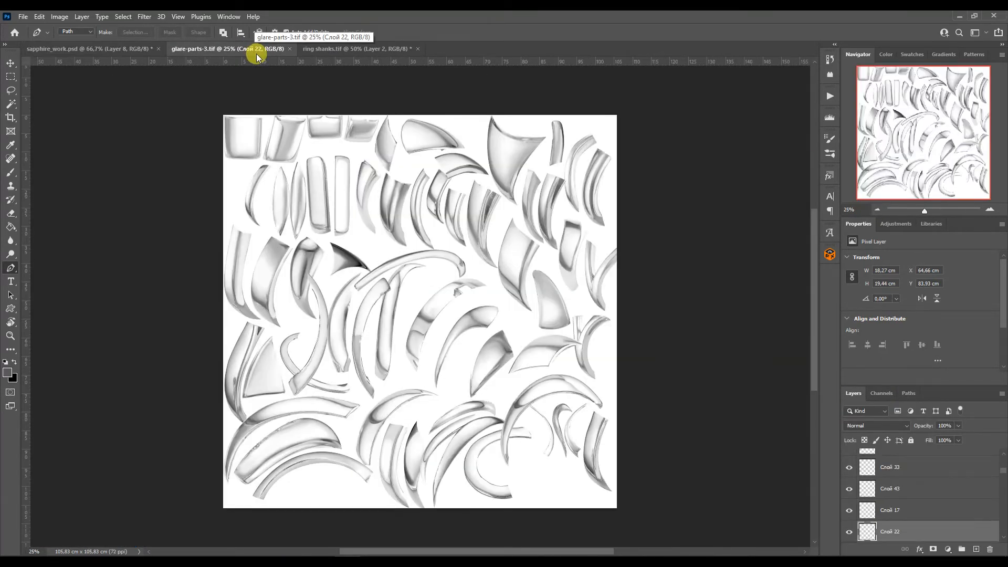
pyautogui.press('v')
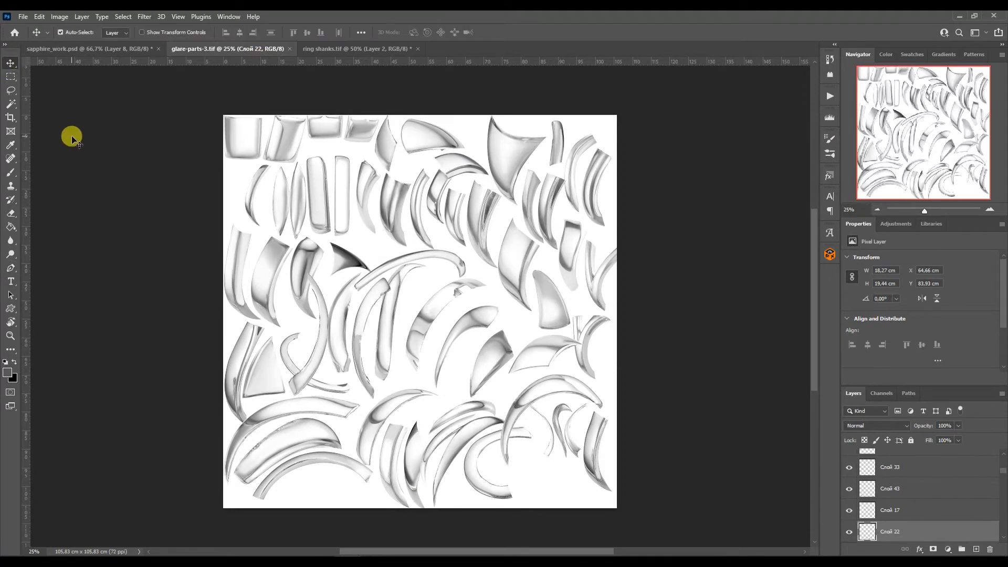
pyautogui.click(217, 561)
pyautogui.moveTo(720, 379); pyautogui.dragTo(722, 299)
pyautogui.click(622, 279)
pyautogui.moveTo(629, 282); pyautogui.dragTo(580, 50)
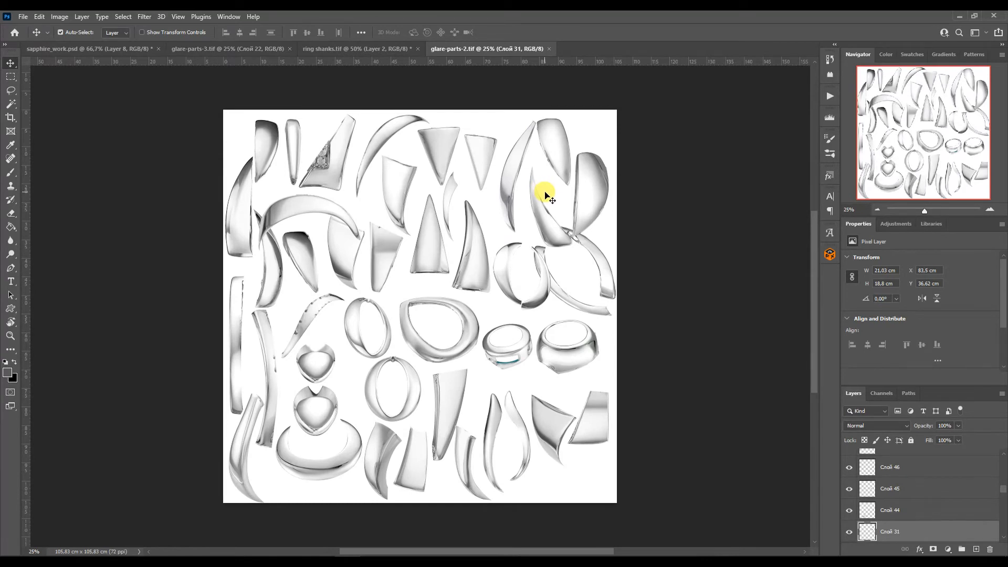
# Bring the slim curved glare part into the ring document, rotate and scale it over the left shoulder ridge, and clip it.
pyautogui.moveTo(512, 412); pyautogui.dragTo(288, 420)
pyautogui.hotkey('ctrl', 't')
pyautogui.moveTo(355, 479); pyautogui.dragTo(367, 349)
pyautogui.moveTo(378, 439); pyautogui.dragTo(340, 312)
pyautogui.moveTo(387, 242); pyautogui.dragTo(363, 273)
pyautogui.moveTo(131, 236); pyautogui.dragTo(197, 283)
pyautogui.moveTo(289, 261); pyautogui.dragTo(266, 252)
pyautogui.moveTo(348, 305); pyautogui.dragTo(354, 334)
pyautogui.press('Return')
pyautogui.hotkey('ctrl', 'alt', 'g')
# Warp the clipped glare part to follow the left shoulder ridge from the shank to the lower prong.
pyautogui.hotkey('ctrl', 't')
pyautogui.rightClick(338, 300)
pyautogui.click(355, 369)
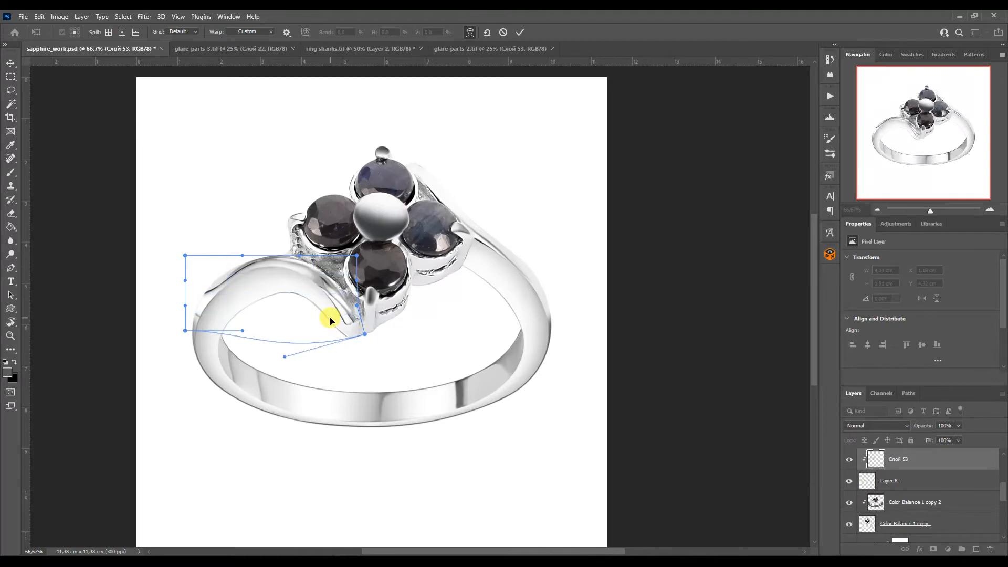
pyautogui.moveTo(335, 286); pyautogui.dragTo(263, 278)
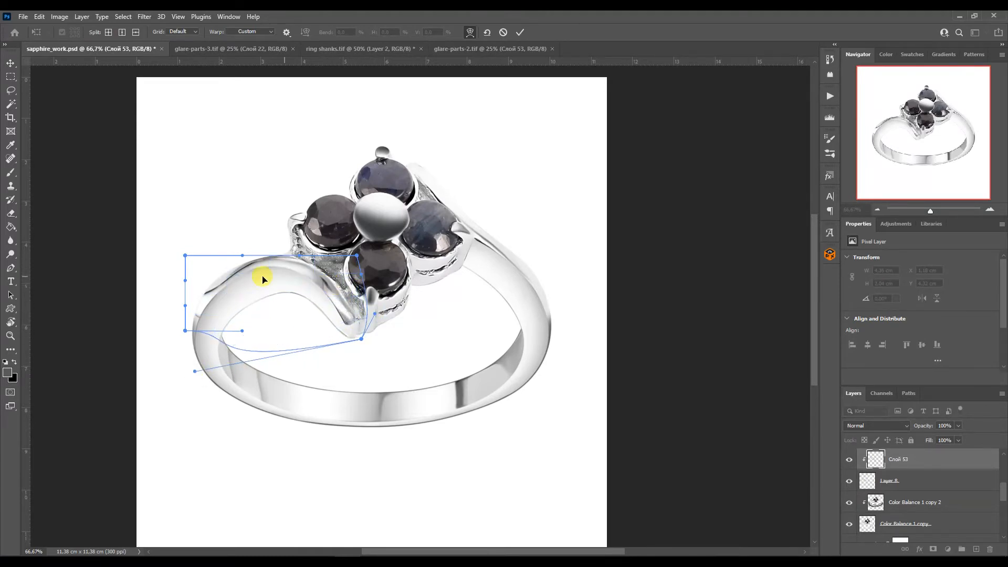
pyautogui.moveTo(187, 337); pyautogui.dragTo(204, 364)
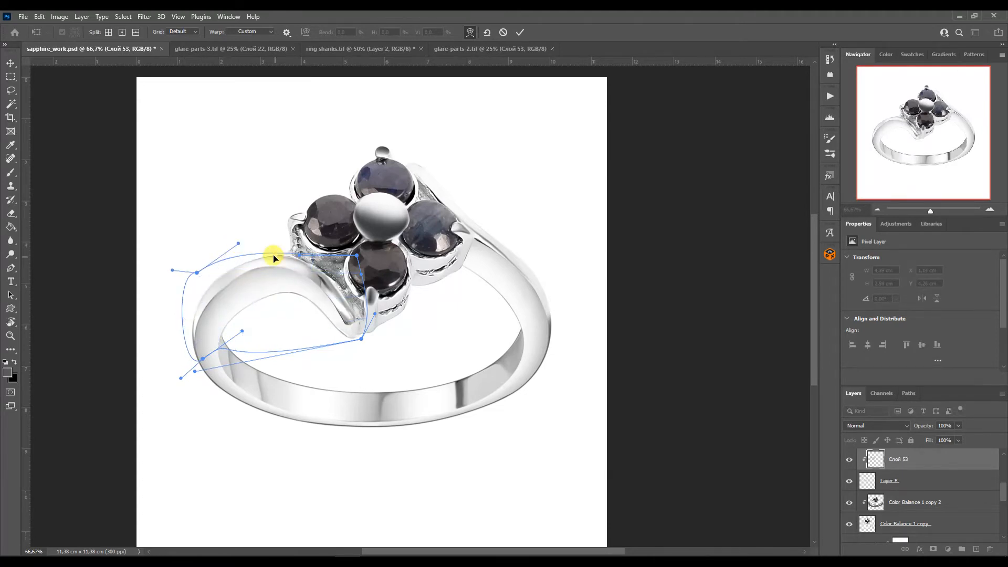
pyautogui.moveTo(308, 264); pyautogui.dragTo(314, 303)
pyautogui.moveTo(349, 341); pyautogui.dragTo(350, 345)
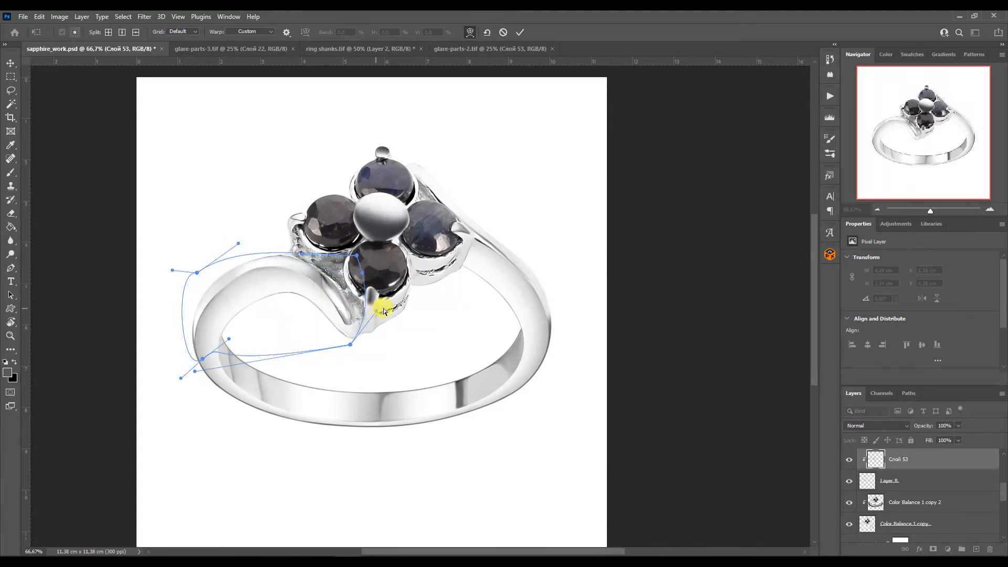
pyautogui.press('Return')
pyautogui.press('e')
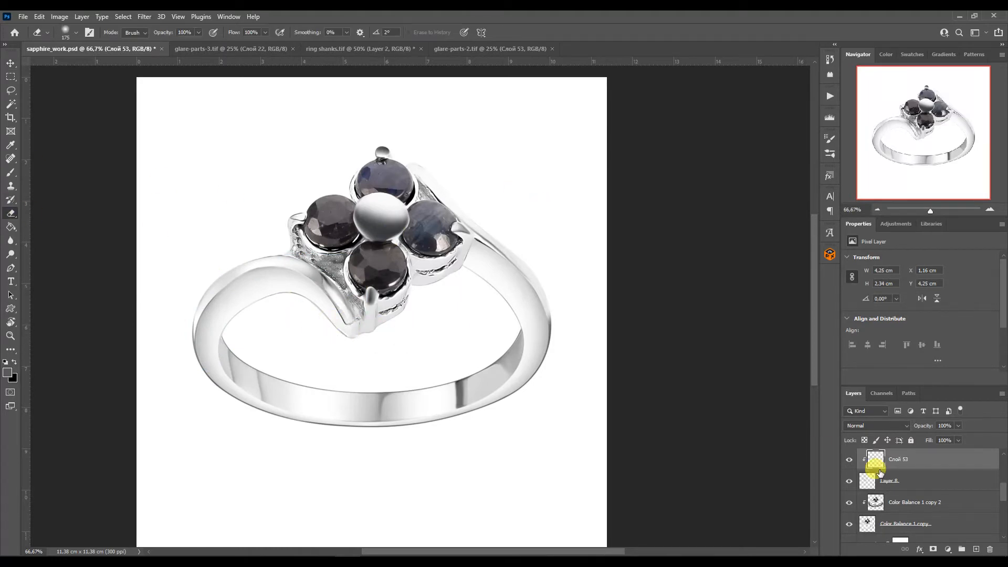
# Bring the Слой 45 glare part from glare-parts-2.tif into the ring document, transform it over the left shoulder and clip it.
pyautogui.click(470, 49)
pyautogui.click(11, 63)
pyautogui.moveTo(509, 284); pyautogui.dragTo(285, 344)
pyautogui.hotkey('ctrl', 't')
pyautogui.moveTo(334, 243); pyautogui.dragTo(363, 384)
pyautogui.moveTo(299, 339); pyautogui.dragTo(291, 282)
pyautogui.press('Return')
pyautogui.keyDown('alt'); pyautogui.click(868, 469); pyautogui.keyUp('alt')
# Warp the Слой 45 glare part to follow the left shoulder's curve from the outer shank to the lower prong.
pyautogui.hotkey('ctrl', 't')
pyautogui.rightClick(327, 282)
pyautogui.click(357, 356)
pyautogui.moveTo(357, 325); pyautogui.dragTo(363, 332)
pyautogui.moveTo(299, 326); pyautogui.dragTo(282, 340)
pyautogui.moveTo(357, 248); pyautogui.dragTo(326, 262)
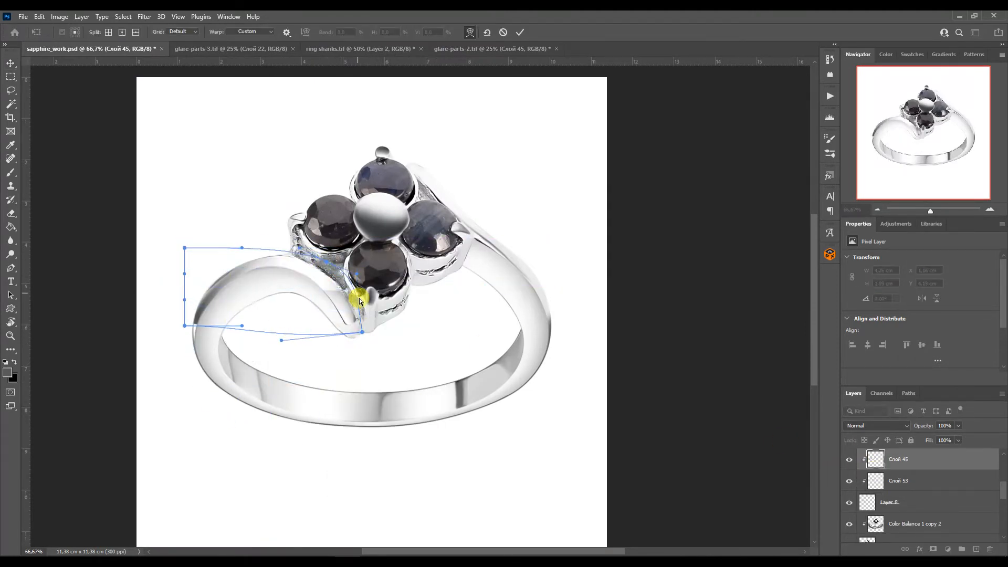
pyautogui.moveTo(185, 327); pyautogui.dragTo(188, 359)
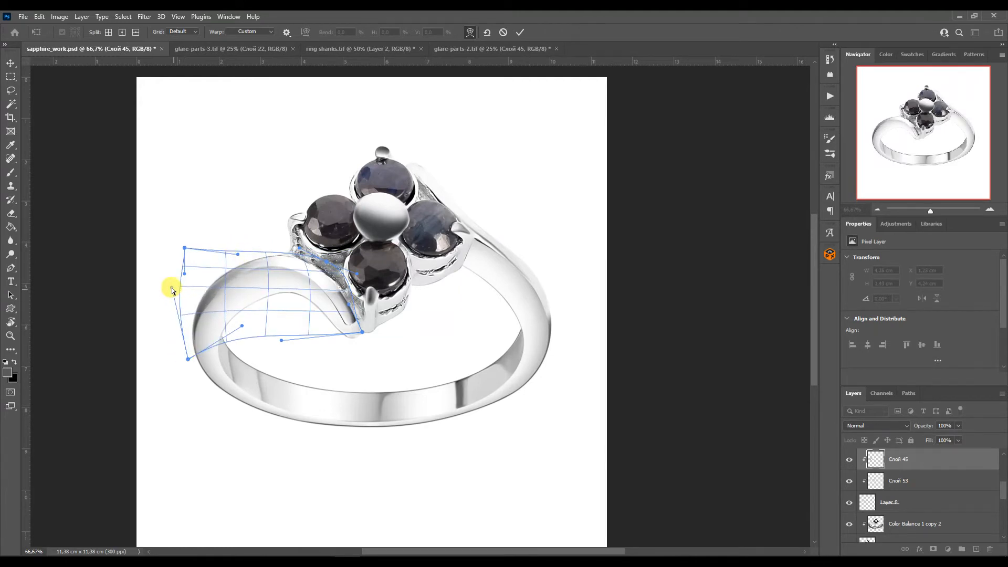
pyautogui.moveTo(278, 311); pyautogui.dragTo(285, 301)
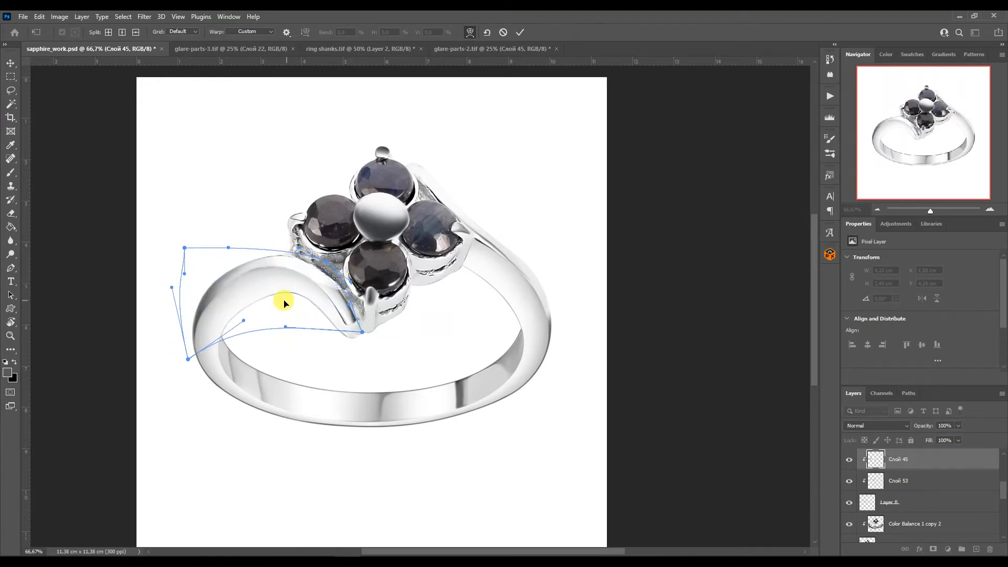
pyautogui.moveTo(349, 305); pyautogui.dragTo(364, 329)
pyautogui.moveTo(289, 332); pyautogui.dragTo(266, 324)
pyautogui.moveTo(271, 300); pyautogui.dragTo(273, 286)
pyautogui.moveTo(244, 320); pyautogui.dragTo(249, 344)
pyautogui.moveTo(321, 274); pyautogui.dragTo(322, 262)
pyautogui.moveTo(351, 282); pyautogui.dragTo(345, 284)
pyautogui.moveTo(266, 323); pyautogui.dragTo(264, 325)
pyautogui.moveTo(188, 359); pyautogui.dragTo(185, 363)
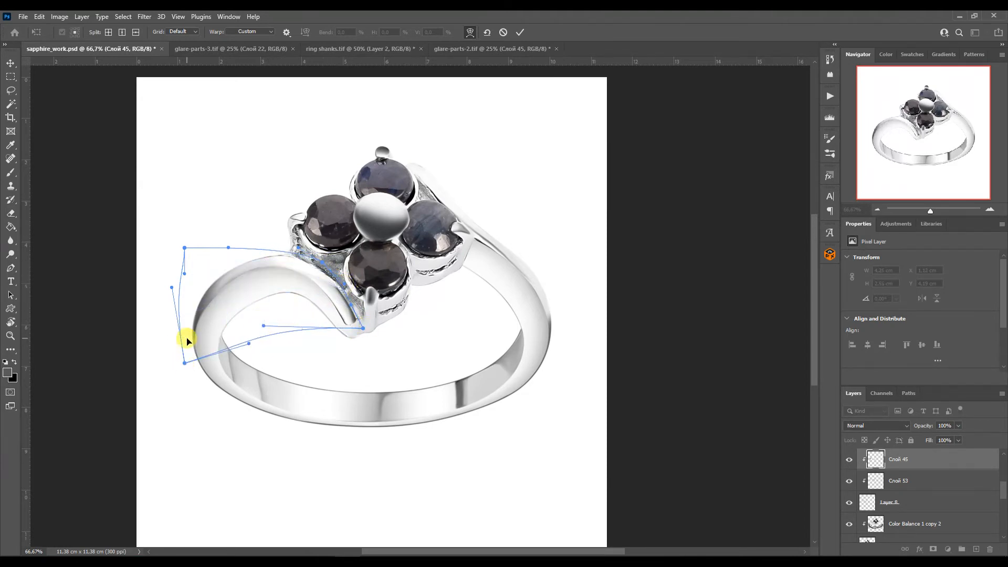
pyautogui.press('Return')
# Bring the Слой 46 glare part from glare-parts-2.tif into the ring document, flip and rotate it over the right shoulder, and clip it.
pyautogui.click(479, 49)
pyautogui.click(558, 325)
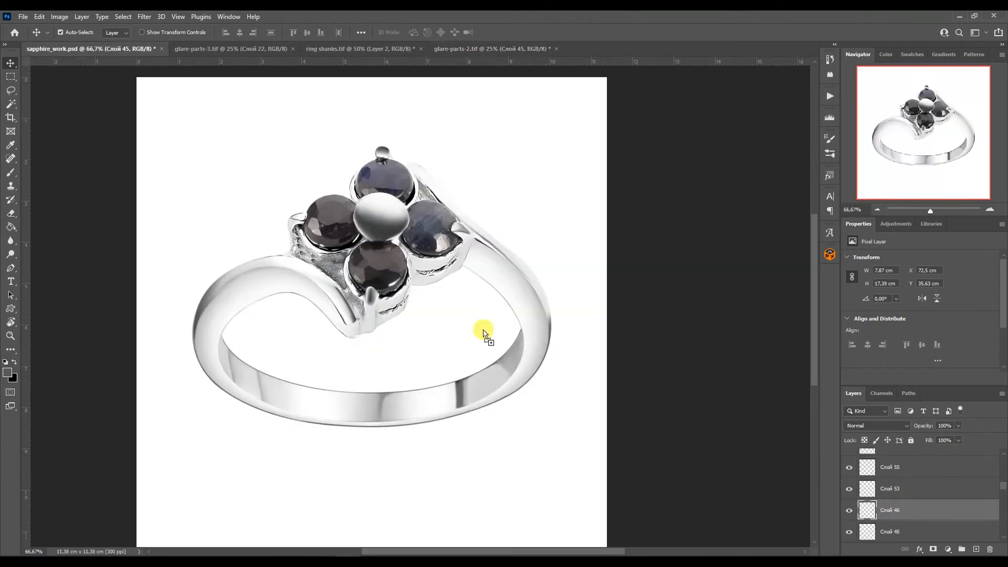
pyautogui.hotkey('ctrl', 't')
pyautogui.rightClick(516, 249)
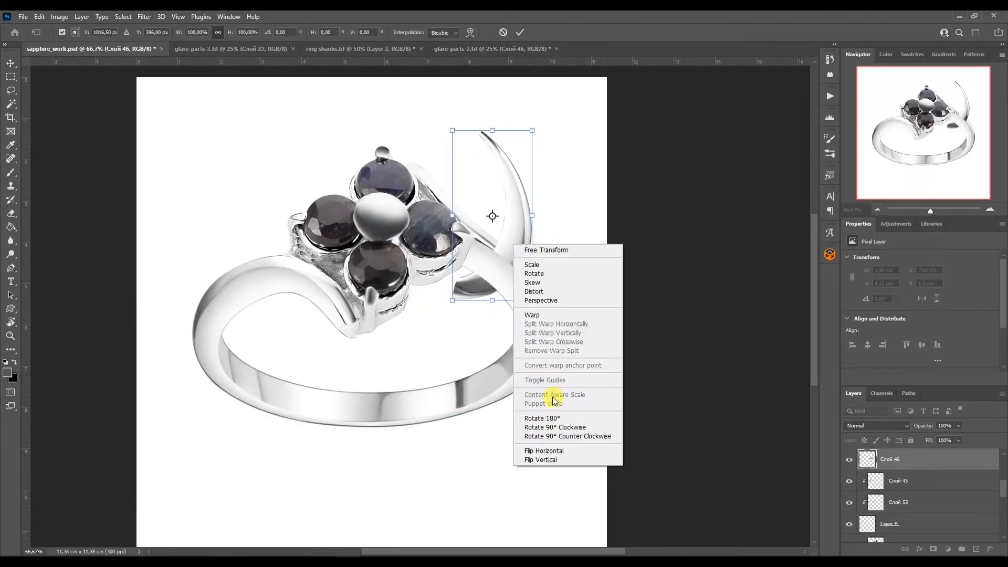
pyautogui.click(555, 462)
pyautogui.moveTo(511, 189); pyautogui.dragTo(483, 226)
pyautogui.moveTo(508, 348); pyautogui.dragTo(541, 284)
pyautogui.press('Return')
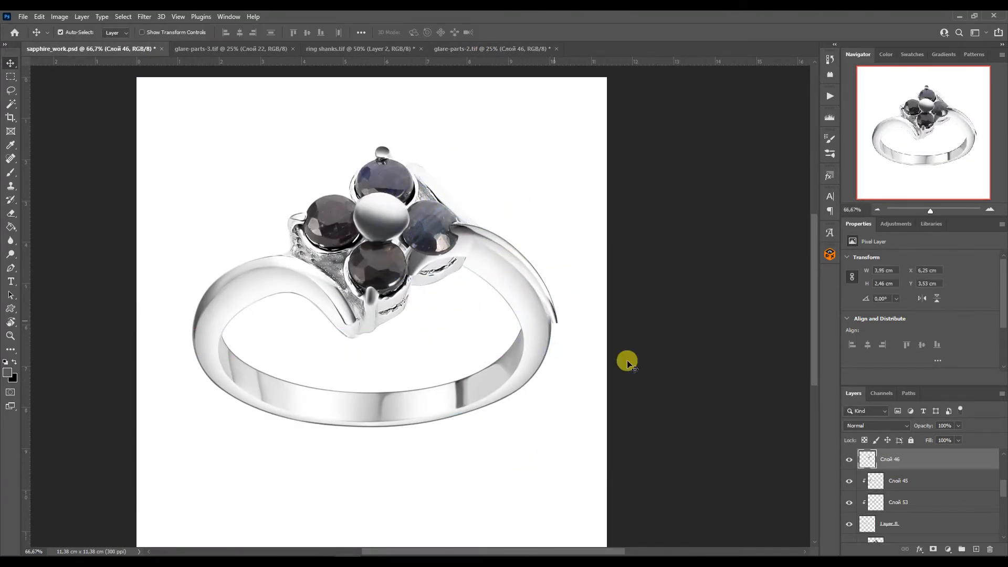
pyautogui.hotkey('ctrl', 'alt', 'g')
# Transform and warp the clipped Слой 46 glare part to follow the right shoulder ridge from the upper stone down to the shank.
pyautogui.hotkey('ctrl', 't')
pyautogui.moveTo(576, 198); pyautogui.dragTo(582, 214)
pyautogui.rightClick(485, 243)
pyautogui.click(496, 309)
pyautogui.moveTo(402, 214); pyautogui.dragTo(434, 138)
pyautogui.moveTo(398, 246); pyautogui.dragTo(348, 51)
pyautogui.moveTo(393, 310); pyautogui.dragTo(375, 239)
pyautogui.moveTo(509, 258); pyautogui.dragTo(499, 254)
pyautogui.moveTo(497, 358); pyautogui.dragTo(558, 378)
pyautogui.moveTo(456, 251); pyautogui.dragTo(438, 262)
pyautogui.moveTo(499, 253); pyautogui.dragTo(499, 256)
pyautogui.moveTo(564, 264); pyautogui.dragTo(568, 246)
pyautogui.moveTo(476, 339); pyautogui.dragTo(470, 329)
pyautogui.moveTo(556, 331); pyautogui.dragTo(568, 338)
pyautogui.moveTo(551, 381); pyautogui.dragTo(549, 379)
pyautogui.moveTo(499, 257); pyautogui.dragTo(475, 254)
pyautogui.moveTo(568, 247); pyautogui.dragTo(575, 229)
pyautogui.moveTo(541, 304); pyautogui.dragTo(538, 307)
pyautogui.moveTo(433, 167); pyautogui.dragTo(450, 149)
pyautogui.moveTo(475, 254); pyautogui.dragTo(476, 245)
pyautogui.moveTo(575, 229)
pyautogui.mouseDown()
pyautogui.moveTo(554, 232)
pyautogui.moveTo(569, 224)
pyautogui.mouseUp()
# Paint along the right shoulder's outer edge on the Color Balance 1 copy 2 layer to clean up its outline.
pyautogui.click(876, 526)
pyautogui.click(877, 538)
pyautogui.click(10, 172)
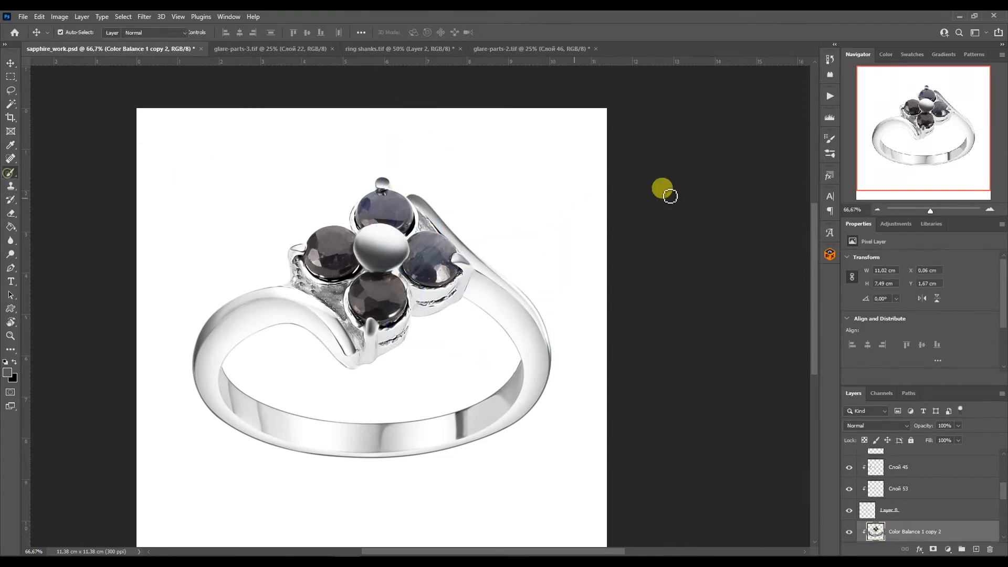
pyautogui.doubleClick(990, 210)
pyautogui.moveTo(928, 126); pyautogui.dragTo(944, 128)
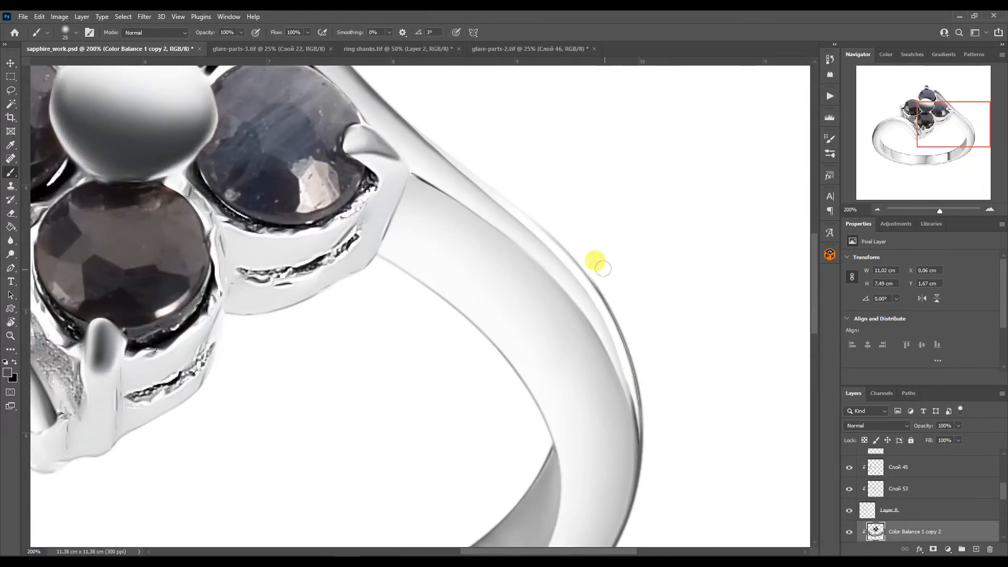
pyautogui.moveTo(394, 74)
pyautogui.mouseDown()
pyautogui.moveTo(493, 265)
pyautogui.moveTo(303, 106)
pyautogui.mouseUp()
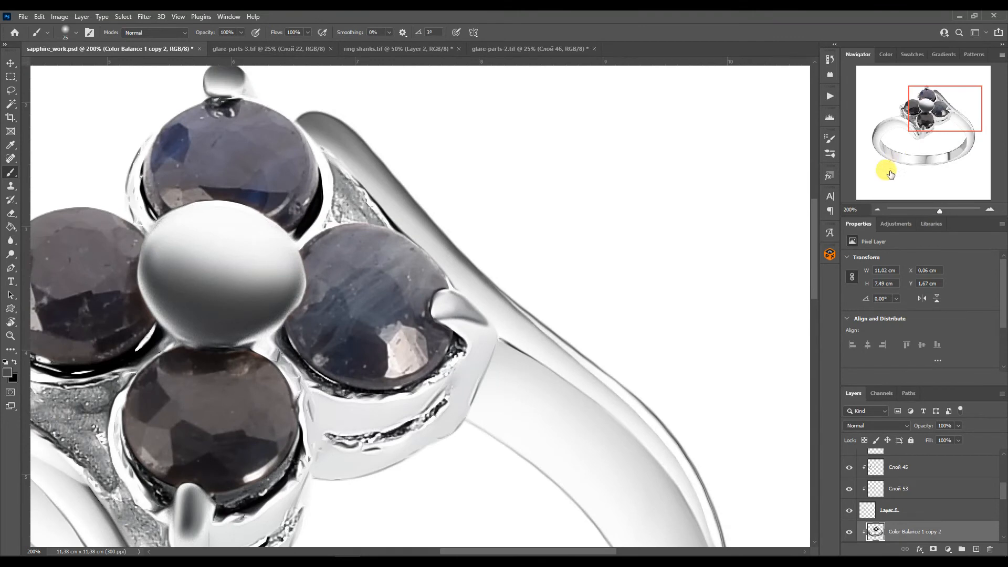
# Add a new layer and trace a thin tapered path along the left shoulder ridge with the Pen tool.
pyautogui.tripleClick(878, 210)
pyautogui.click(11, 268)
pyautogui.moveTo(1004, 491); pyautogui.dragTo(1003, 476)
pyautogui.click(914, 523)
pyautogui.click(976, 548)
pyautogui.doubleClick(990, 209)
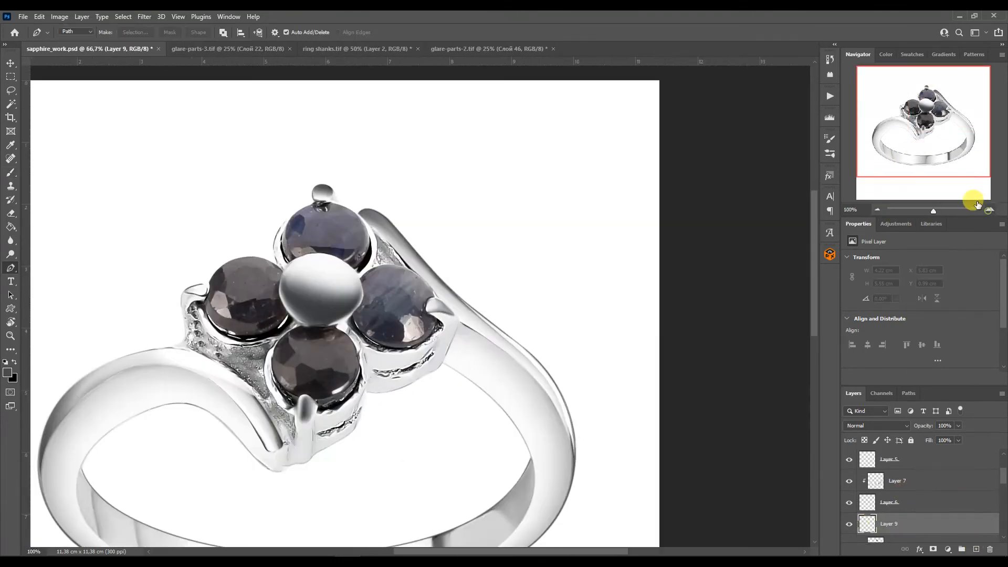
pyautogui.click(413, 424)
pyautogui.click(206, 412)
pyautogui.moveTo(412, 424); pyautogui.dragTo(303, 249)
pyautogui.click(296, 345)
pyautogui.moveTo(378, 357); pyautogui.dragTo(371, 370)
pyautogui.click(206, 413)
pyautogui.click(413, 424)
pyautogui.moveTo(207, 412); pyautogui.dragTo(324, 261)
pyautogui.click(313, 347)
pyautogui.click(270, 356)
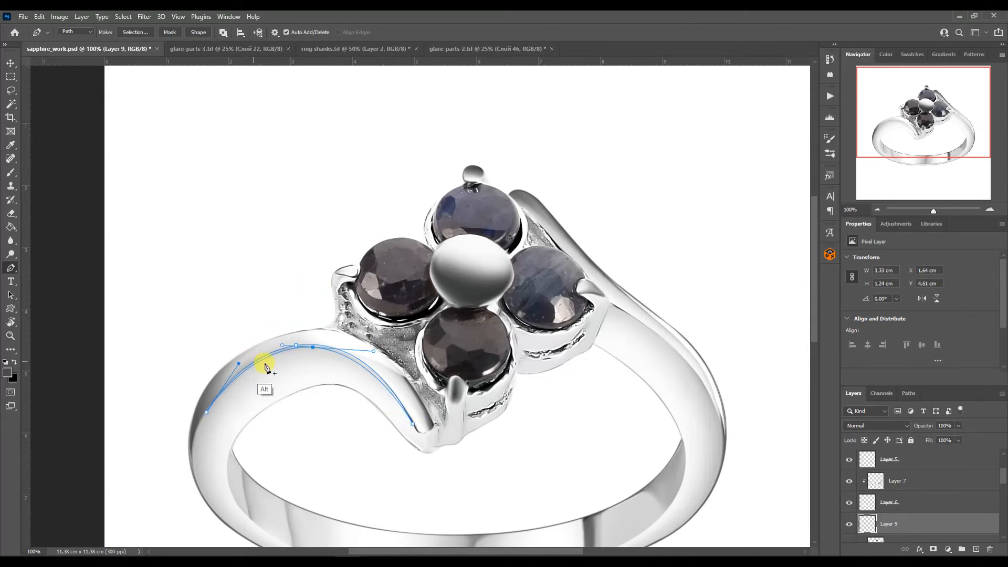
# Trace thin tapered paths along the right shoulder ridge and the lower front edge of the band.
pyautogui.moveTo(612, 303); pyautogui.dragTo(697, 347)
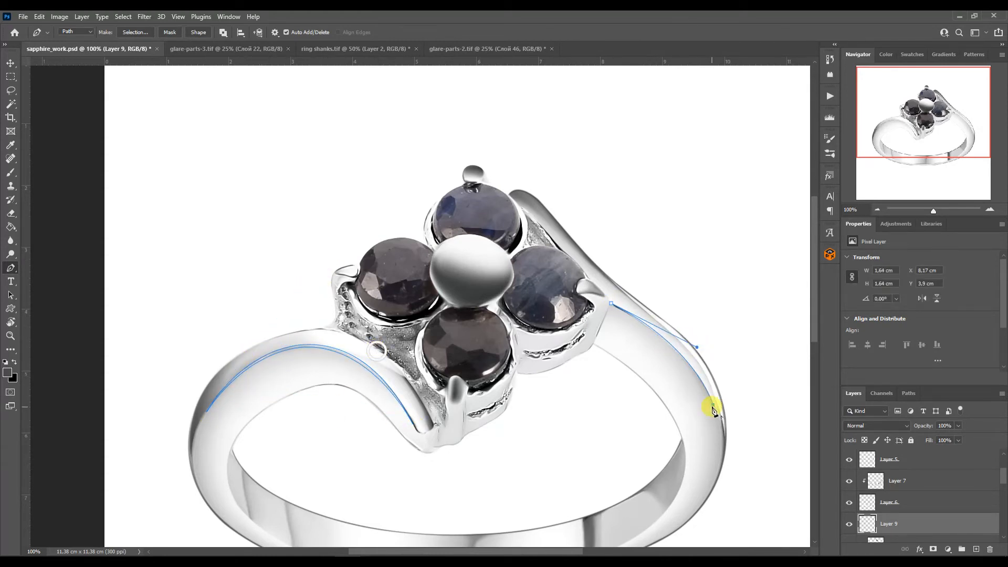
pyautogui.moveTo(712, 404); pyautogui.dragTo(686, 347)
pyautogui.moveTo(504, 441); pyautogui.dragTo(454, 353)
pyautogui.moveTo(234, 455); pyautogui.dragTo(410, 538)
pyautogui.click(580, 451)
pyautogui.click(406, 491)
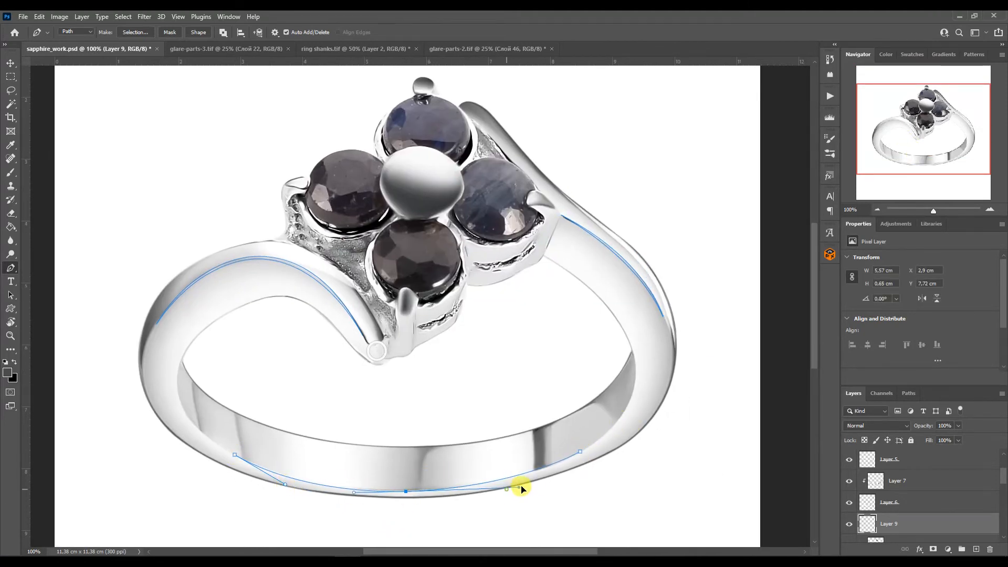
pyautogui.moveTo(479, 475); pyautogui.dragTo(376, 533)
pyautogui.click(403, 492)
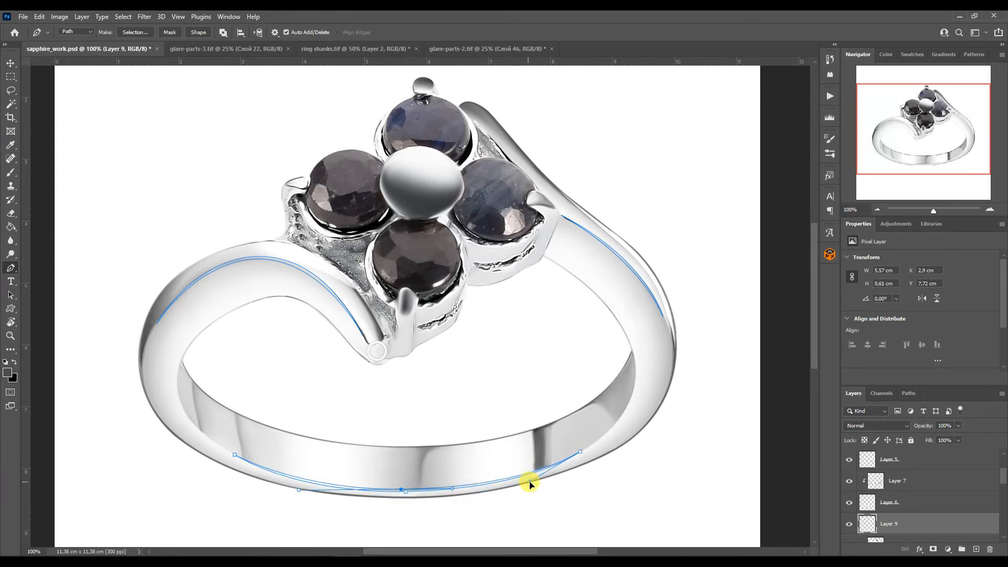
# Load the traced paths as a selection, paint them black on Layer 9, and move that layer directly below Layer 2.
pyautogui.click(908, 393)
pyautogui.keyDown('ctrl'); pyautogui.click(851, 414); pyautogui.keyUp('ctrl')
pyautogui.click(10, 172)
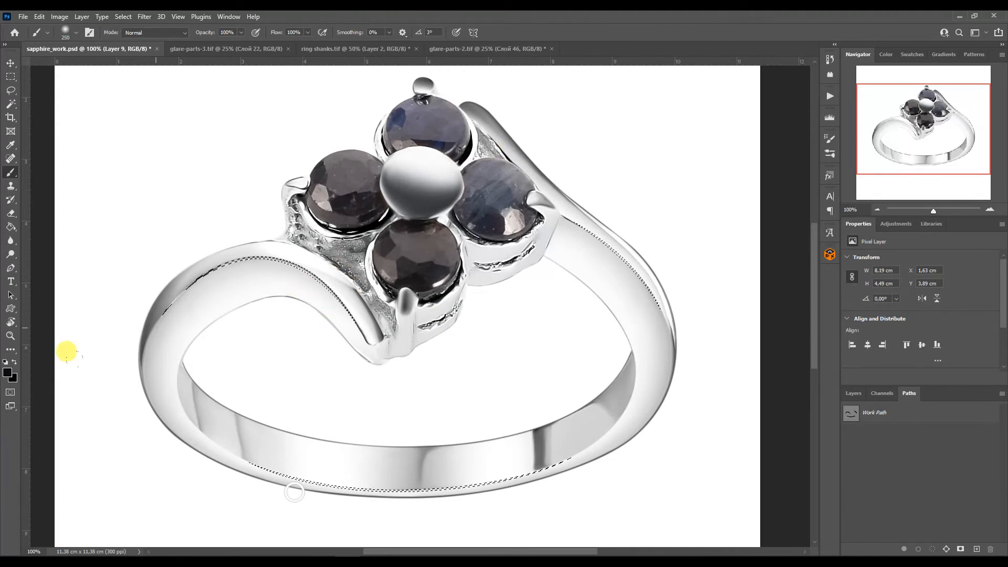
pyautogui.click(853, 393)
pyautogui.moveTo(861, 524); pyautogui.dragTo(867, 491)
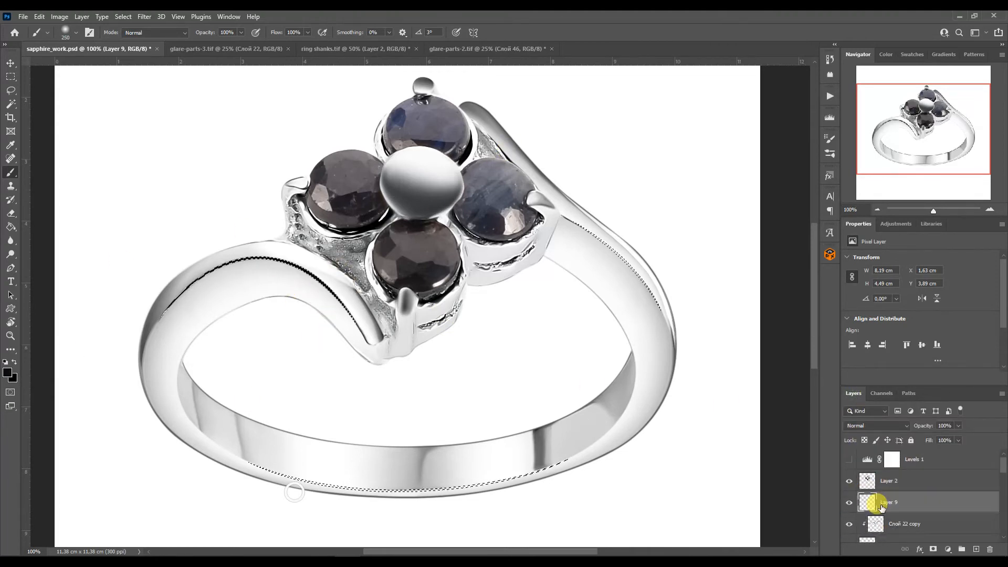
pyautogui.hotkey('ctrl', 'd')
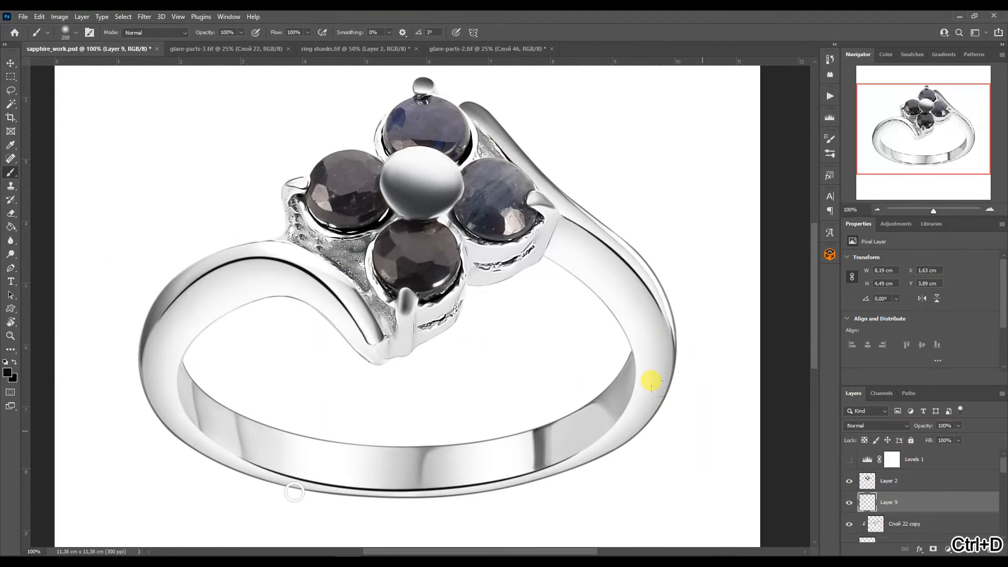
# Soften the black ridge lines on Layer 9 with a 1.0-pixel Gaussian Blur.
pyautogui.click(878, 211)
pyautogui.click(144, 18)
pyautogui.moveTo(158, 149)
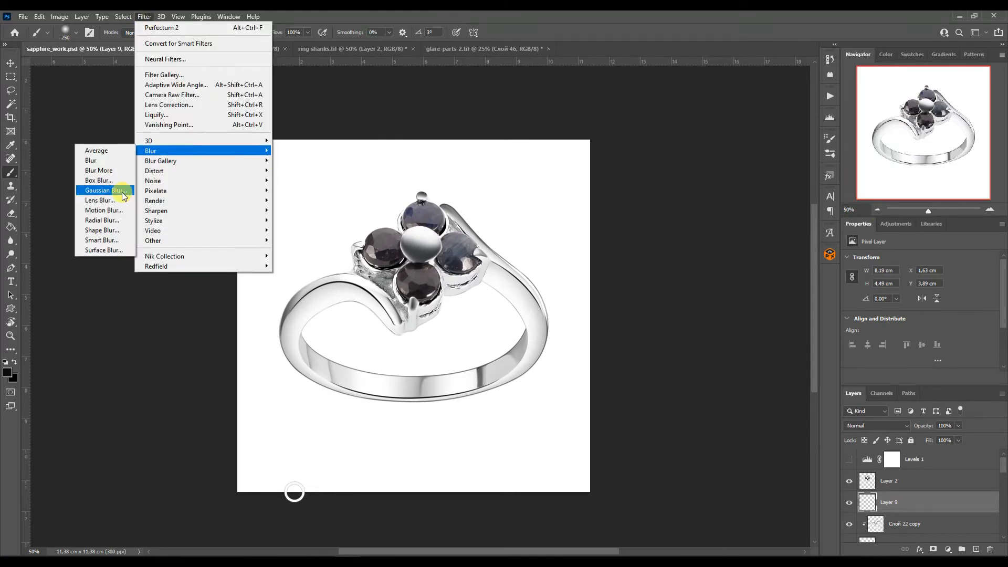
pyautogui.click(125, 191)
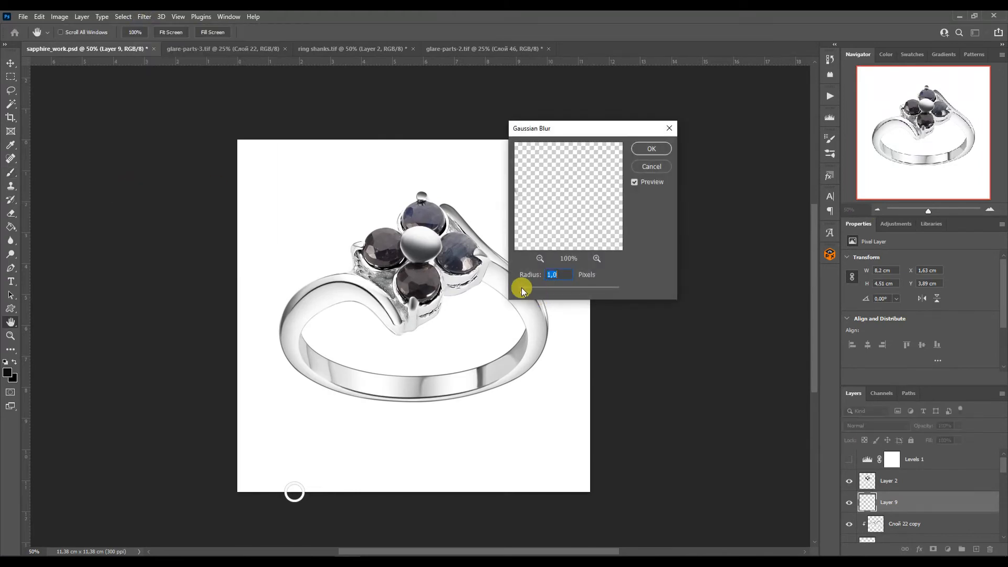
pyautogui.click(651, 149)
pyautogui.press('b')
# Add a layer above Layer 9 and trace the upper and lower metal strips of the bottom stone's setting.
pyautogui.click(990, 210)
pyautogui.click(874, 506)
pyautogui.hotkey('ctrl', 'shift', 'alt', 'n')
pyautogui.press('p')
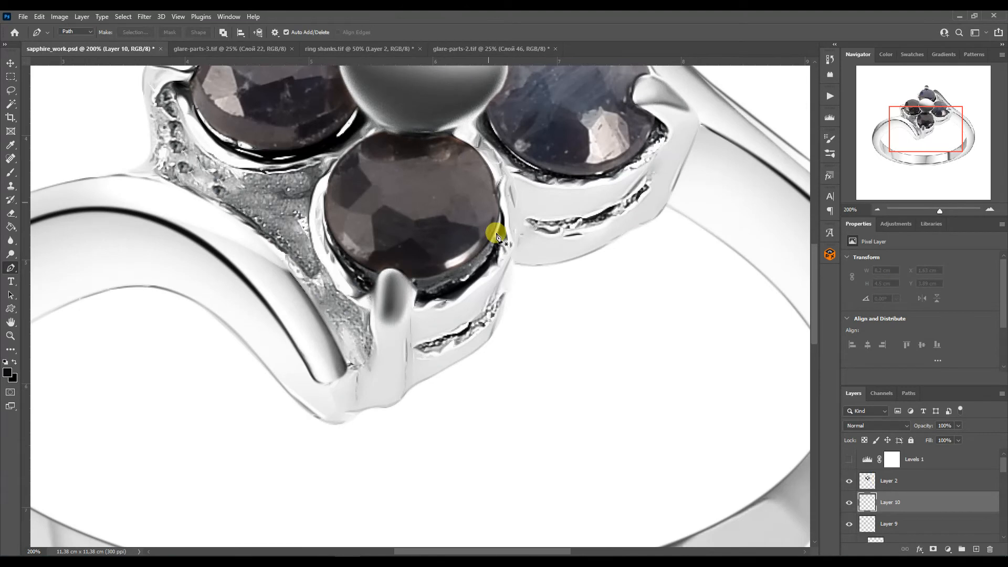
pyautogui.moveTo(444, 312); pyautogui.dragTo(465, 315)
pyautogui.keyDown('alt'); pyautogui.click(504, 263); pyautogui.keyUp('alt')
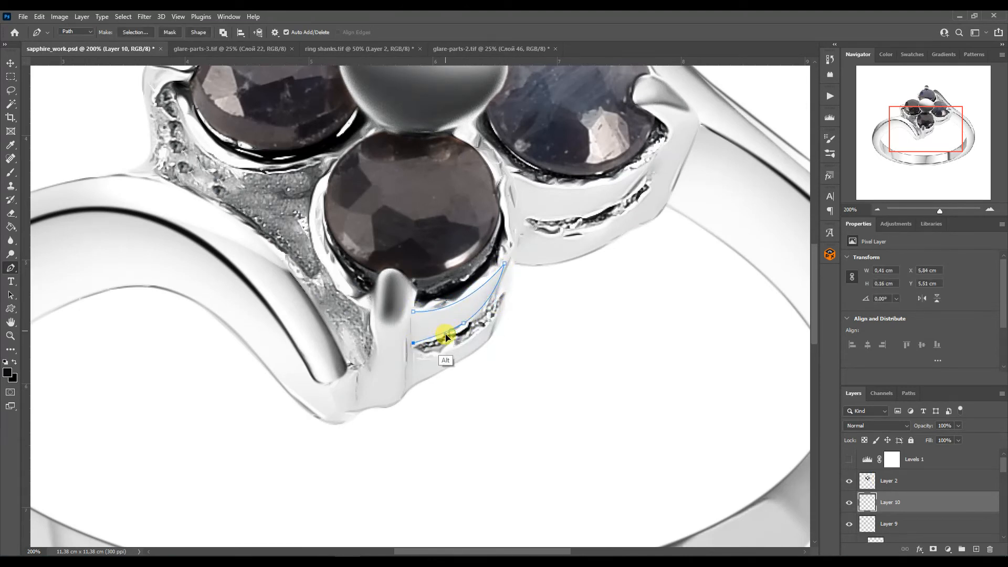
pyautogui.moveTo(499, 313); pyautogui.dragTo(495, 334)
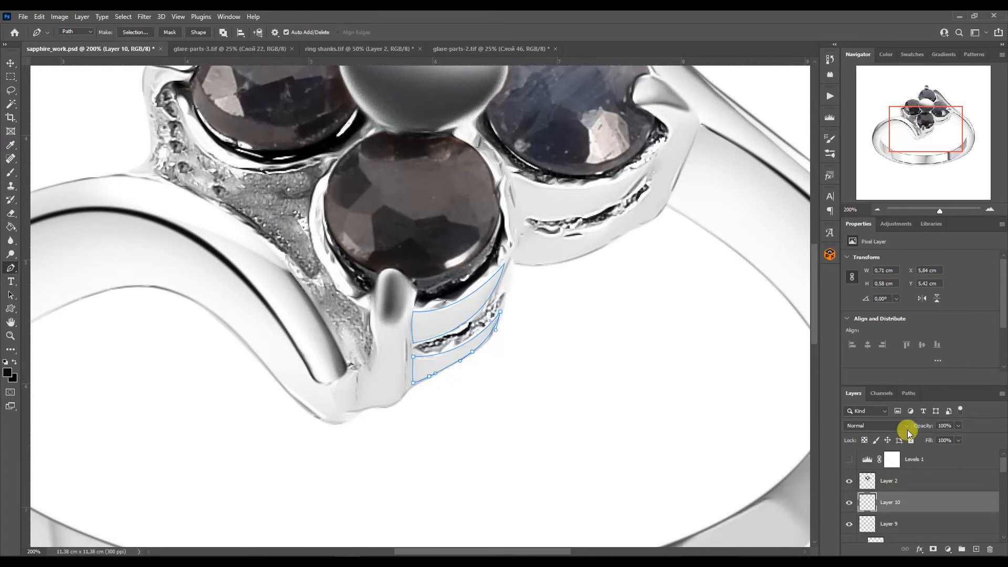
# Load the bottom setting's strips as a selection, brush soft grey shading into their edges, and deselect.
pyautogui.click(909, 393)
pyautogui.keyDown('ctrl'); pyautogui.click(851, 413); pyautogui.keyUp('ctrl')
pyautogui.click(10, 172)
pyautogui.press('d')
pyautogui.press('x')
pyautogui.moveTo(429, 327)
pyautogui.mouseDown()
pyautogui.moveTo(488, 310)
pyautogui.moveTo(488, 345)
pyautogui.moveTo(501, 338)
pyautogui.mouseUp()
pyautogui.press(']')
pyautogui.press(']')
pyautogui.press(']')
pyautogui.press(']')
pyautogui.press(']')
pyautogui.hotkey('ctrl', 'd')
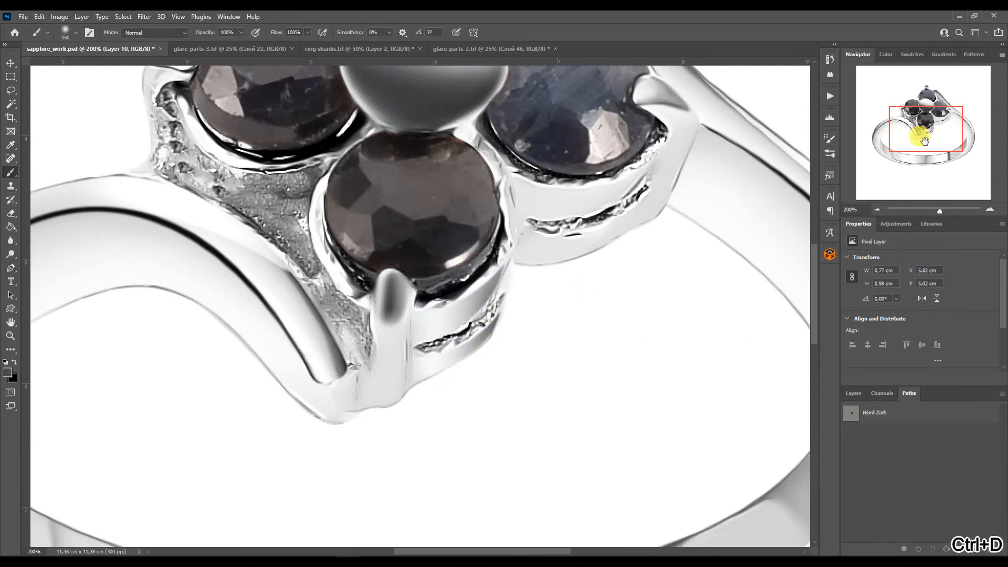
# Trace the upper and lower metal strips of the right stone's setting with the Pen tool.
pyautogui.moveTo(924, 140); pyautogui.dragTo(935, 133)
pyautogui.press('p')
pyautogui.click(406, 247)
pyautogui.moveTo(538, 236)
pyautogui.mouseDown()
pyautogui.moveTo(457, 261)
pyautogui.moveTo(509, 307)
pyautogui.mouseUp()
pyautogui.click(416, 285)
pyautogui.click(539, 263)
pyautogui.moveTo(538, 264)
pyautogui.mouseDown()
pyautogui.moveTo(491, 332)
pyautogui.moveTo(538, 280)
pyautogui.mouseUp()
pyautogui.click(486, 319)
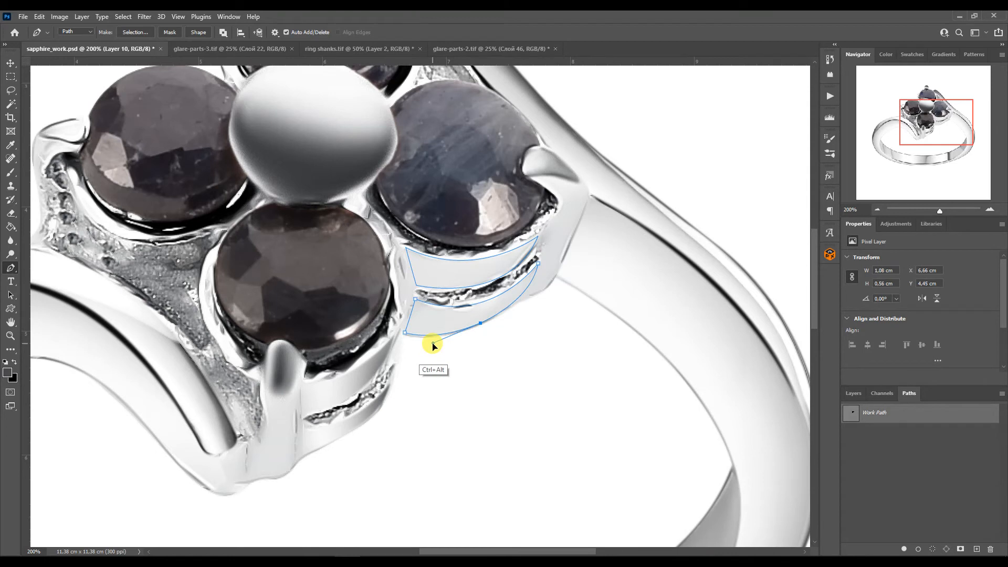
# Turn the right setting's traced strips into a selection, brush soft grey shading into them, and deselect.
pyautogui.hotkey('ctrl', 'Return')
pyautogui.click(11, 172)
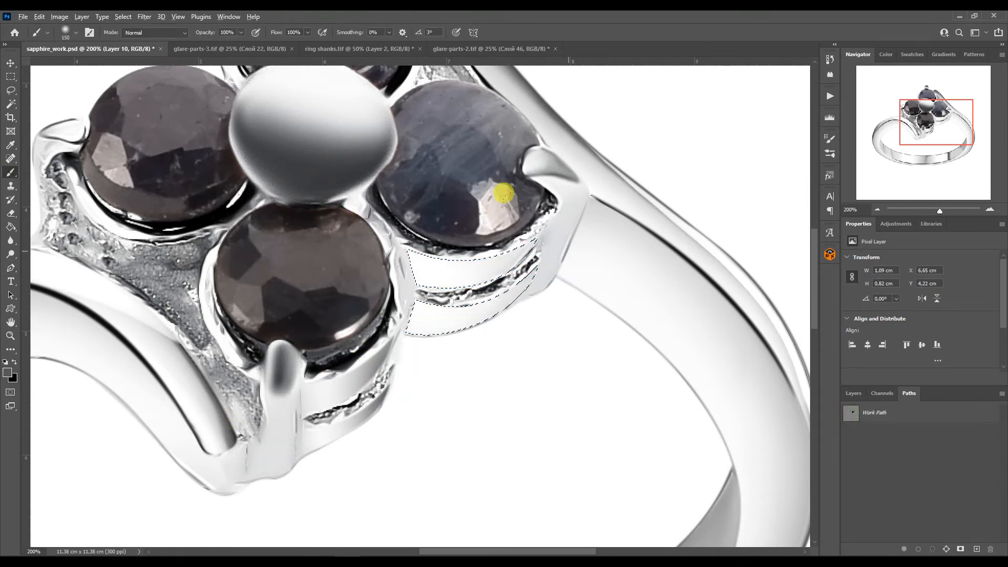
pyautogui.hotkey('ctrl', 'd')
pyautogui.press('e')
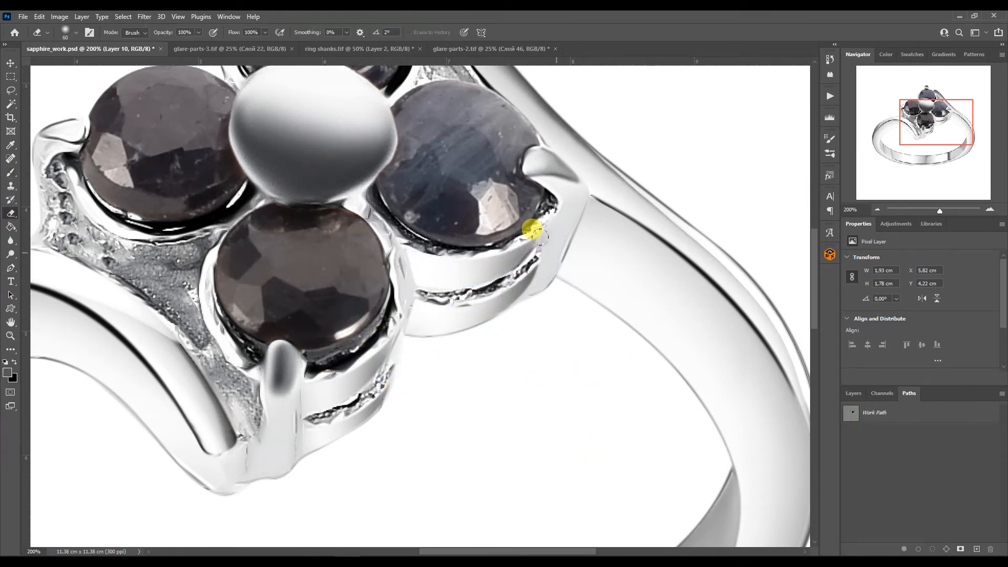
# Trace the side of the right stone's prong from its tip down to the base of the setting.
pyautogui.press('p')
pyautogui.moveTo(531, 176); pyautogui.dragTo(560, 177)
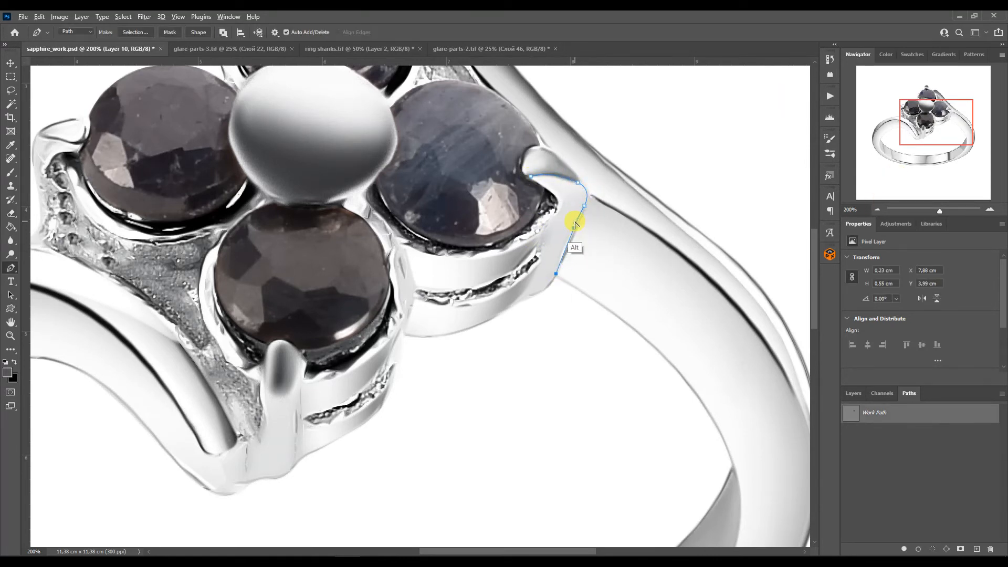
pyautogui.click(521, 298)
pyautogui.moveTo(551, 283); pyautogui.dragTo(562, 210)
# Load the traced prong side as a selection, shade its edges with soft grey, and deselect.
pyautogui.keyDown('ctrl'); pyautogui.click(851, 412); pyautogui.keyUp('ctrl')
pyautogui.press('b')
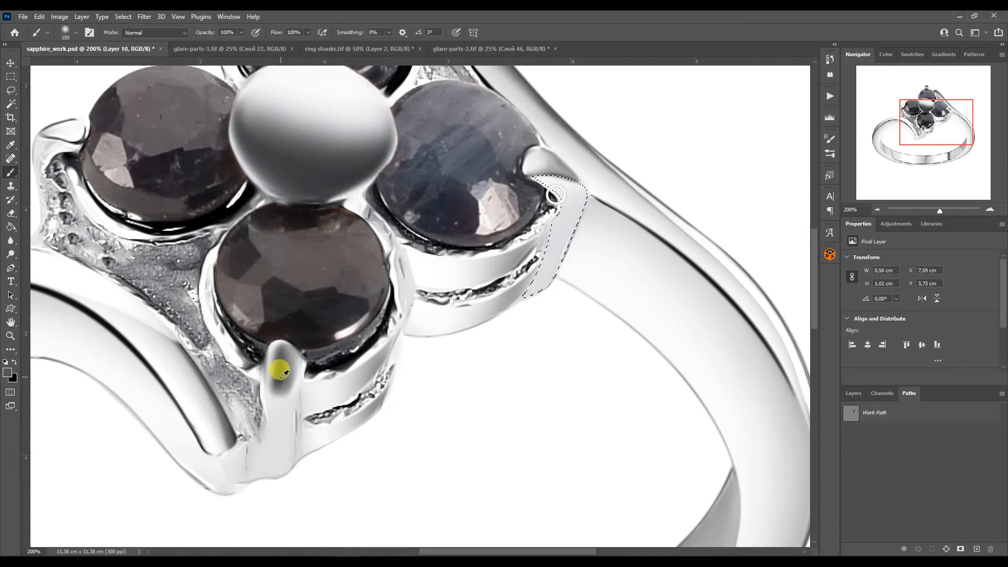
pyautogui.moveTo(577, 246); pyautogui.dragTo(593, 206)
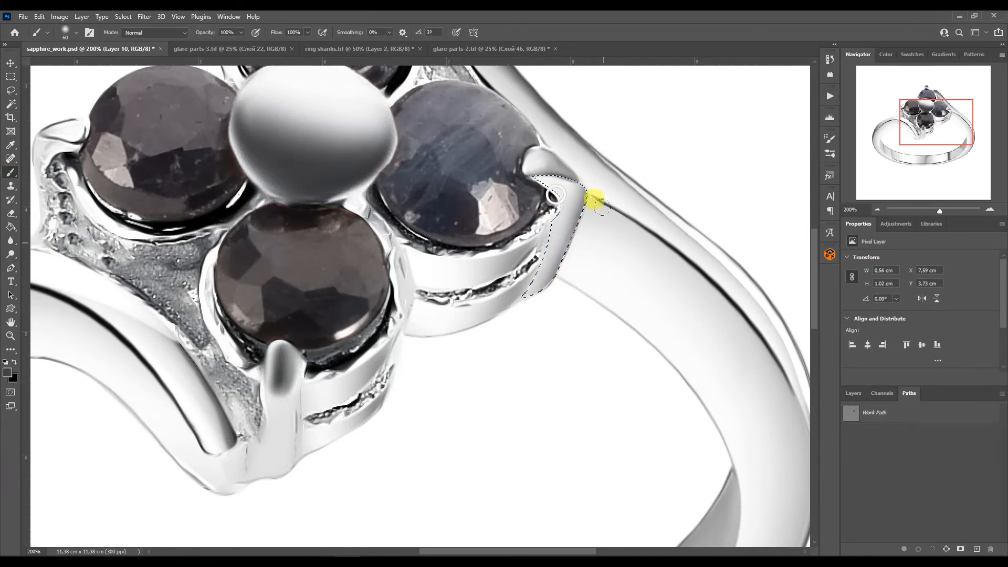
pyautogui.hotkey('ctrl', 'd')
# Group all the metal retouching layers from Layer 10 down to the layer just above Layer 3.
pyautogui.click(878, 209)
pyautogui.click(878, 210)
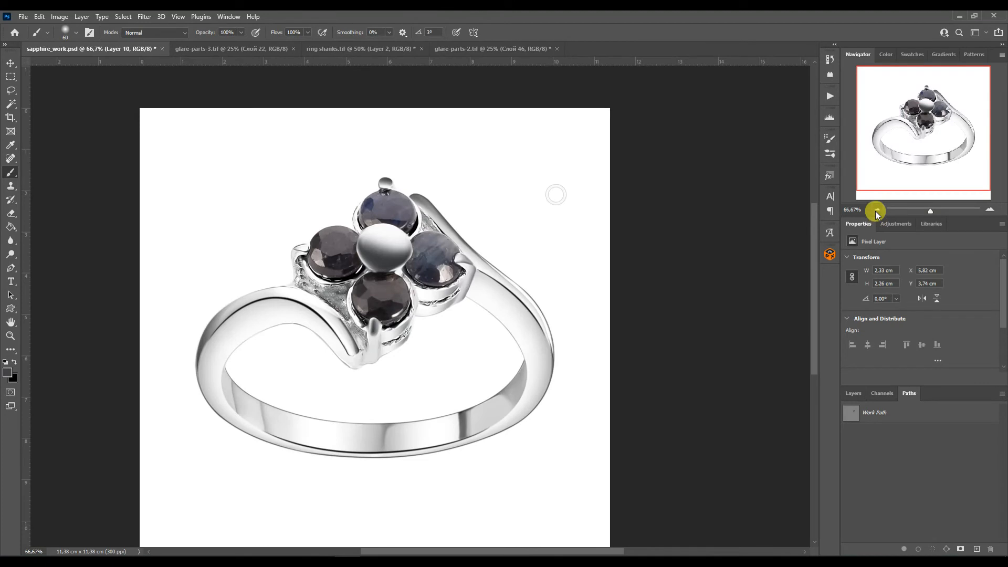
pyautogui.click(855, 393)
pyautogui.moveTo(1004, 466); pyautogui.dragTo(1004, 514)
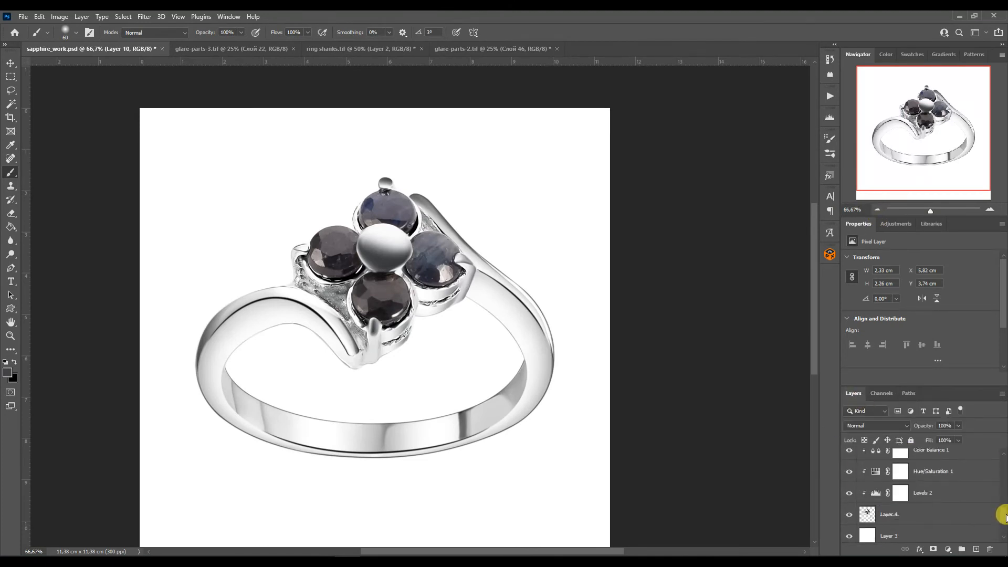
pyautogui.keyDown('shift'); pyautogui.click(956, 514); pyautogui.keyUp('shift')
pyautogui.hotkey('ctrl', 'g')
# Duplicate Group 1 and merge the copy into a single layer.
pyautogui.scroll(3, 956, 513)
pyautogui.click(848, 499)
pyautogui.click(847, 499)
pyautogui.hotkey('ctrl', 'j')
pyautogui.hotkey('ctrl', 'e')
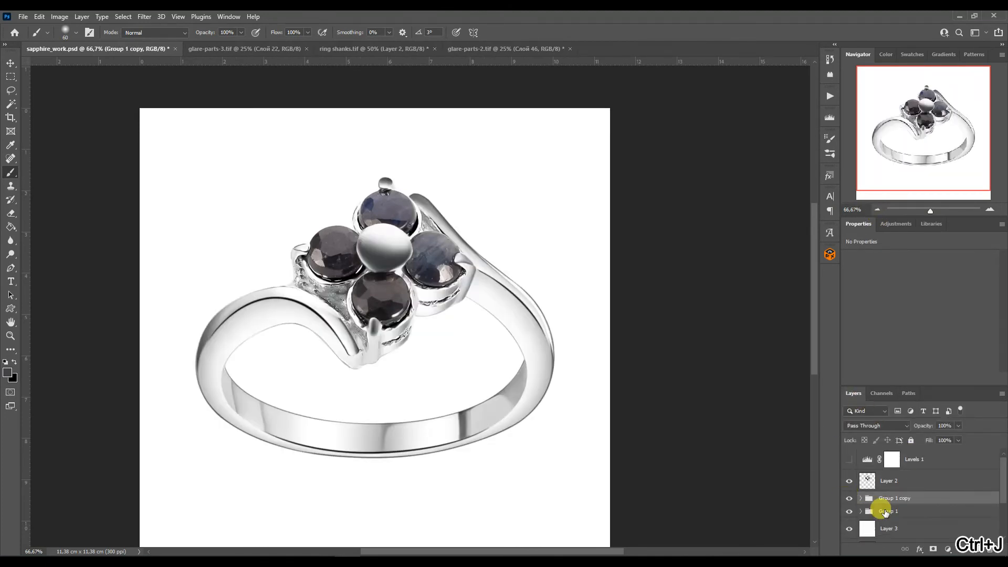
# Duplicate the merged ring layer, clip the duplicate to it, and run the Add Sharpness action on the duplicate.
pyautogui.hotkey('ctrl', 'j')
pyautogui.keyDown('alt'); pyautogui.click(870, 512); pyautogui.keyUp('alt')
pyautogui.click(829, 98)
pyautogui.moveTo(816, 140); pyautogui.dragTo(818, 259)
pyautogui.click(750, 328)
pyautogui.click(755, 362)
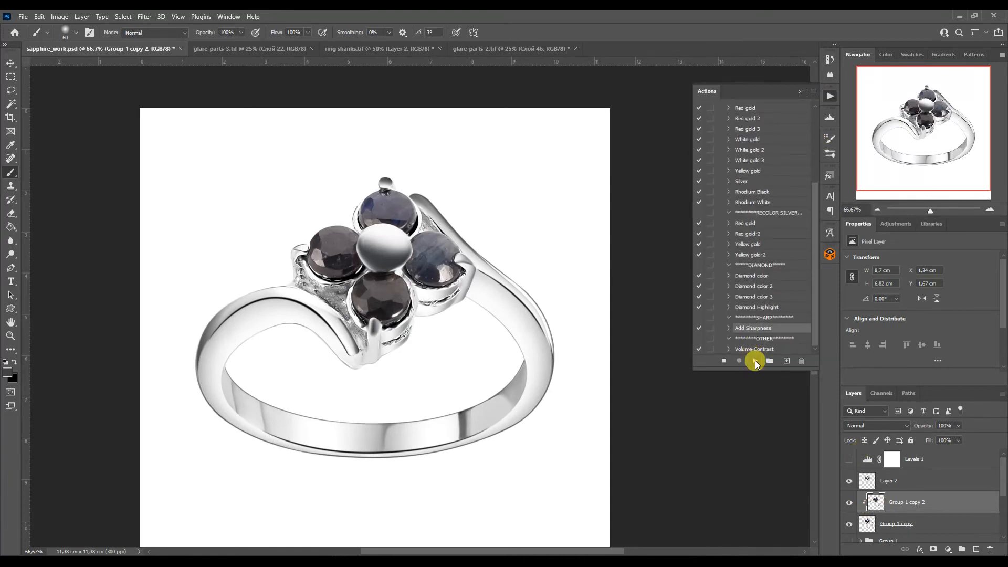
pyautogui.click(799, 92)
# Open Stamp.tif from the product parts folder as a separate document.
pyautogui.click(9, 67)
pyautogui.click(219, 562)
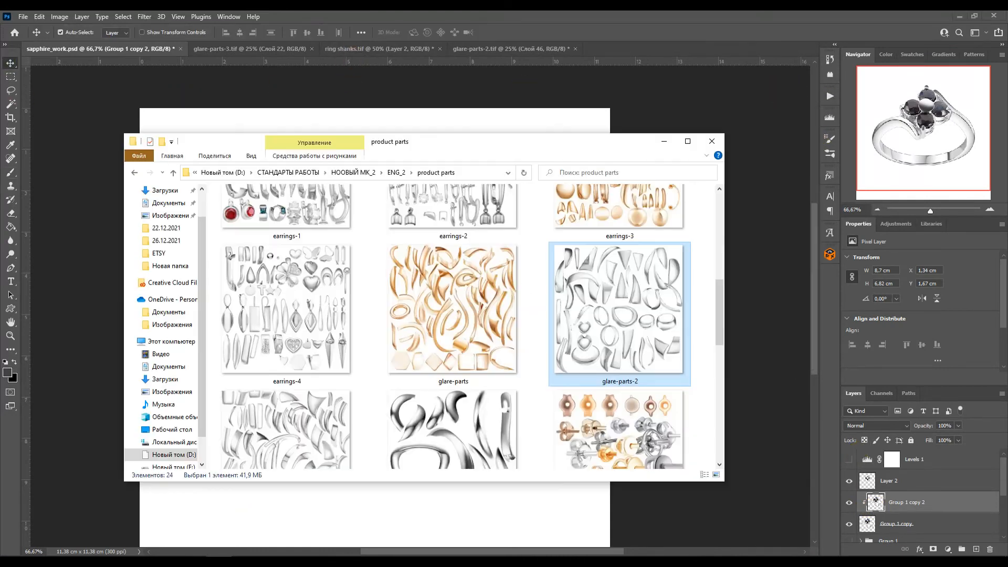
pyautogui.scroll(-6, 561, 321)
pyautogui.moveTo(609, 420); pyautogui.dragTo(651, 50)
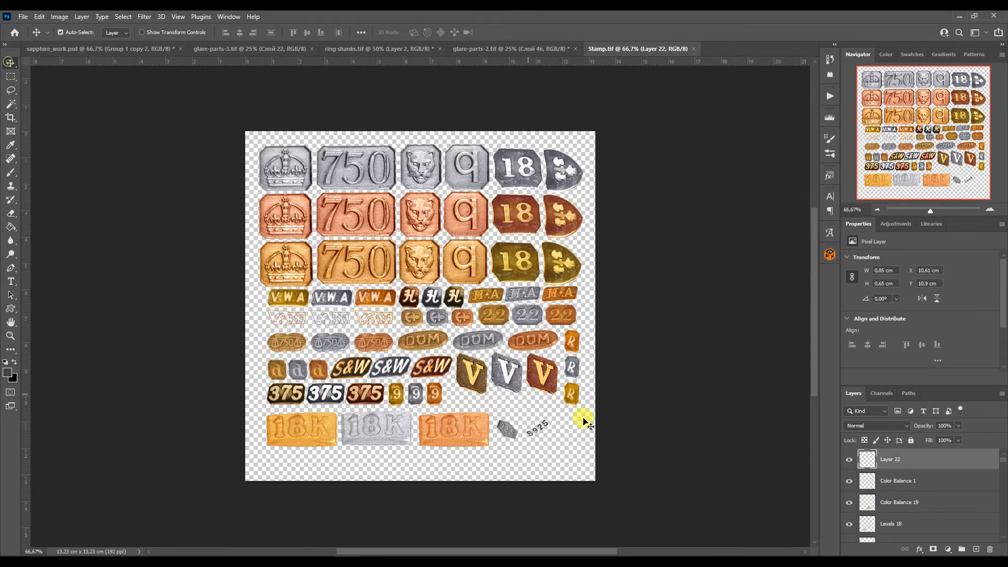
# Copy the dark S925 hallmark from Stamp.tif into the ring file and rotate it to lie along the inner band.
pyautogui.moveTo(538, 427); pyautogui.dragTo(379, 399)
pyautogui.hotkey('ctrl', 't')
pyautogui.moveTo(363, 403); pyautogui.dragTo(419, 408)
pyautogui.press('Return')
# Move the S925 hallmark into place on the inner band, rotate it about -4.5°, and set its layer opacity to 89%.
pyautogui.press('Up')
pyautogui.press('Up')
pyautogui.press('Up')
pyautogui.press('Up')
pyautogui.press('Up')
pyautogui.press('Up')
pyautogui.press('Up')
pyautogui.press('Up')
pyautogui.press('Right')
pyautogui.press('Right')
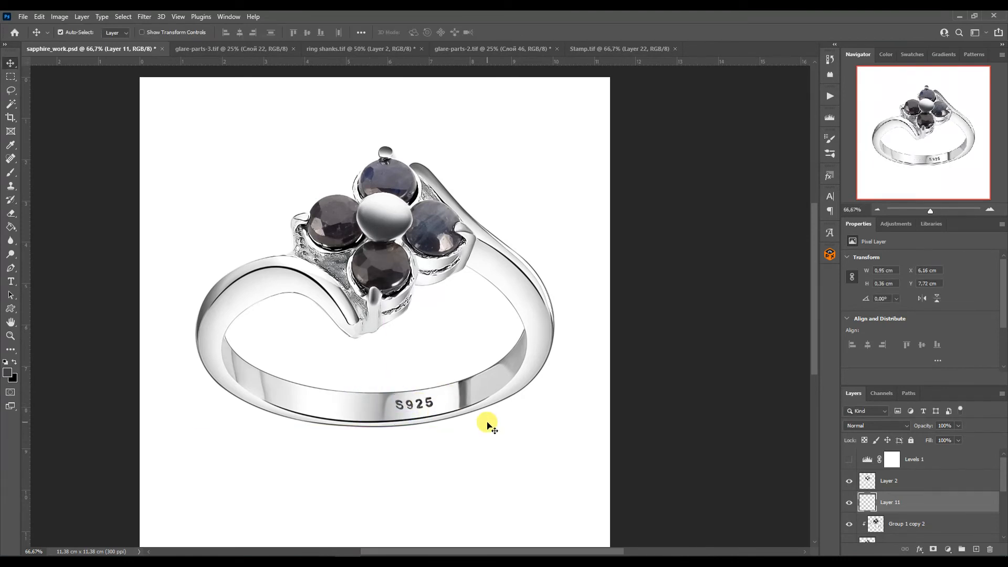
pyautogui.moveTo(484, 422); pyautogui.dragTo(483, 418)
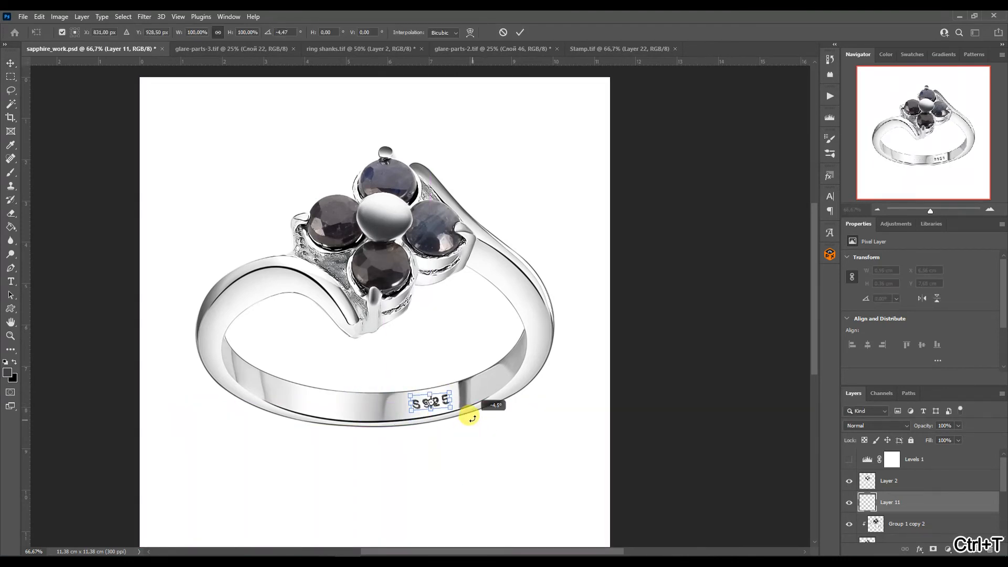
pyautogui.click(958, 426)
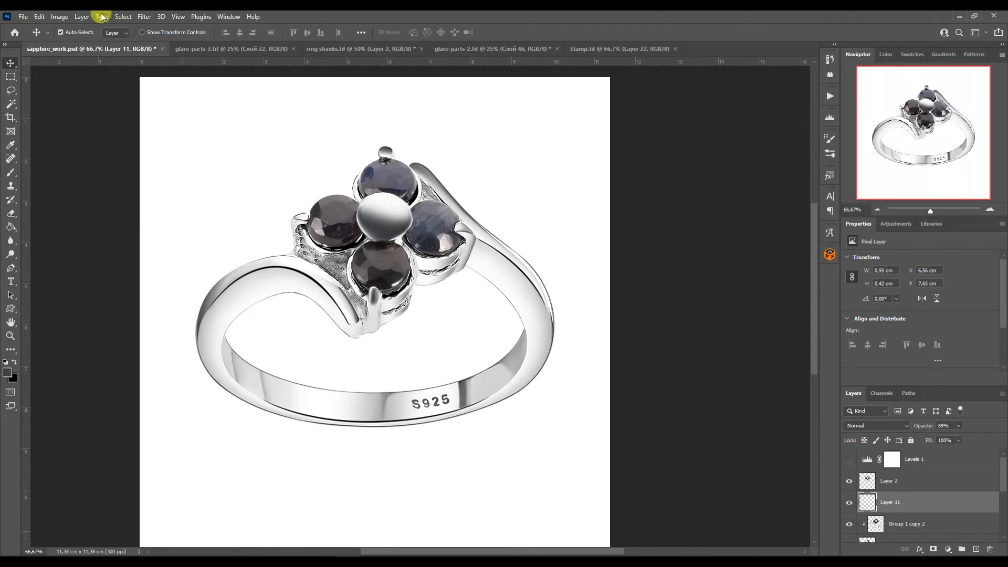
# Delete the Levels 1 adjustment layer and toggle Layer 2's visibility to check the stones.
pyautogui.click(864, 458)
pyautogui.press('Delete')
pyautogui.click(849, 459)
pyautogui.click(849, 459)
# Open the blue gemstone sheet assembly-22.tif from the stones folder as a separate document.
pyautogui.moveTo(219, 563)
pyautogui.click(220, 525)
pyautogui.click(137, 174)
pyautogui.scroll(-3, 522, 392)
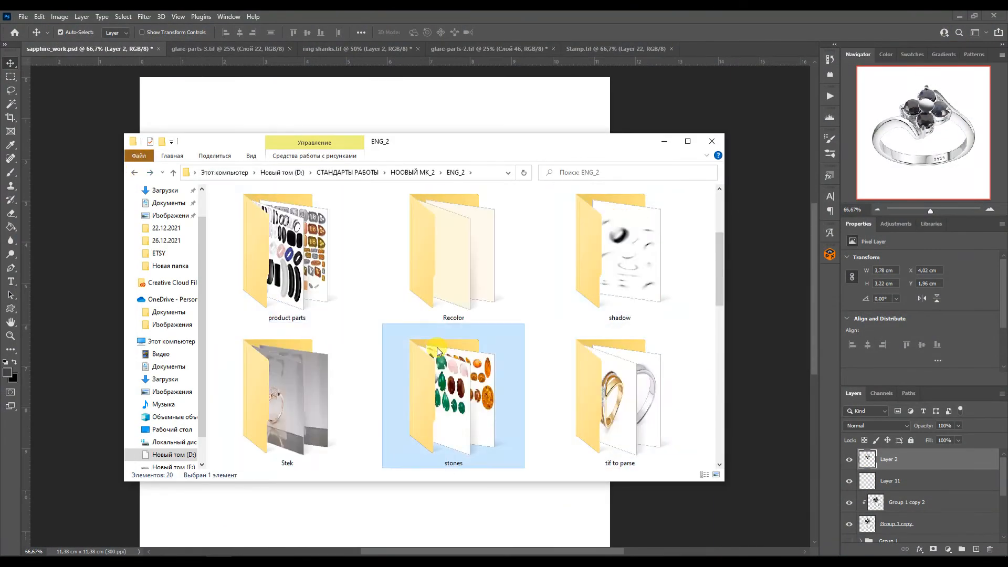
pyautogui.doubleClick(522, 392)
pyautogui.scroll(-5, 521, 392)
pyautogui.scroll(-5, 524, 392)
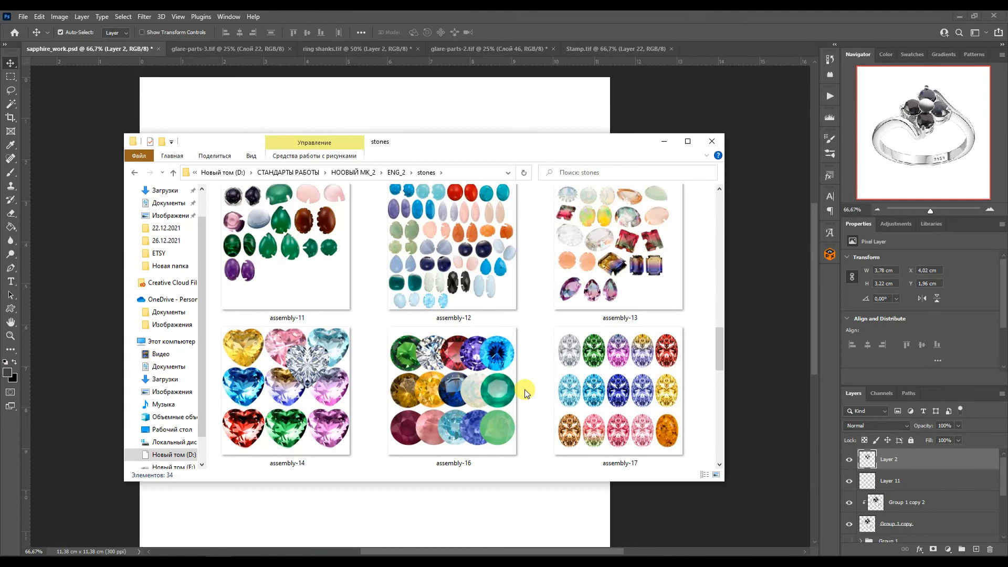
pyautogui.scroll(-5, 526, 392)
pyautogui.moveTo(467, 386); pyautogui.dragTo(703, 114)
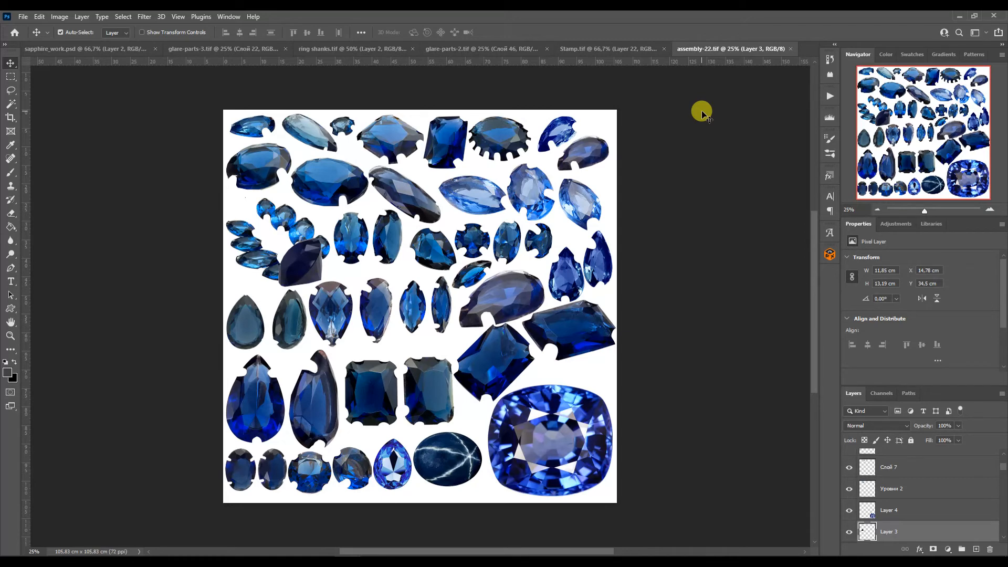
# Reorder the open documents so assembly-22.tif sits directly beside sapphire_work.psd.
pyautogui.click(83, 47)
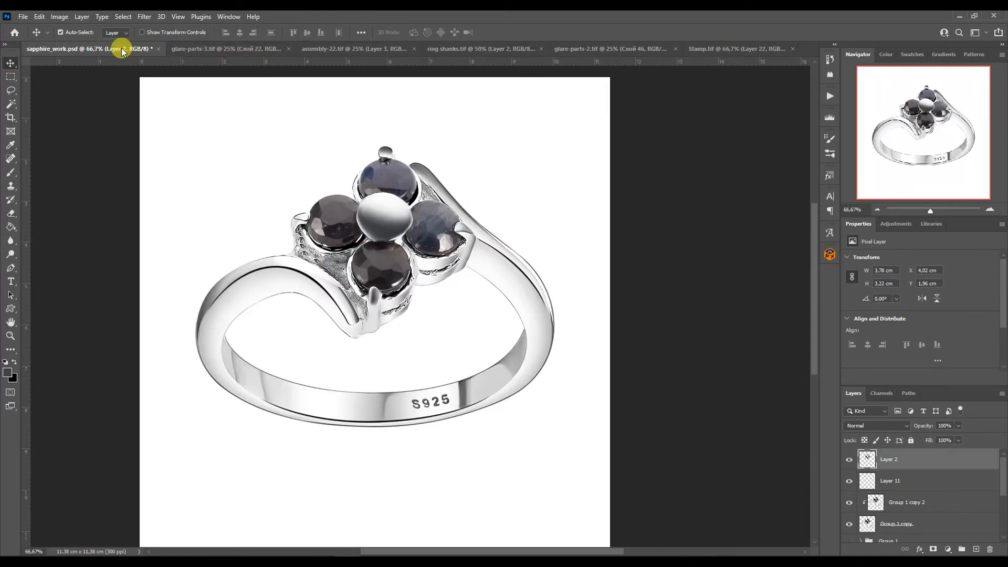
pyautogui.click(213, 48)
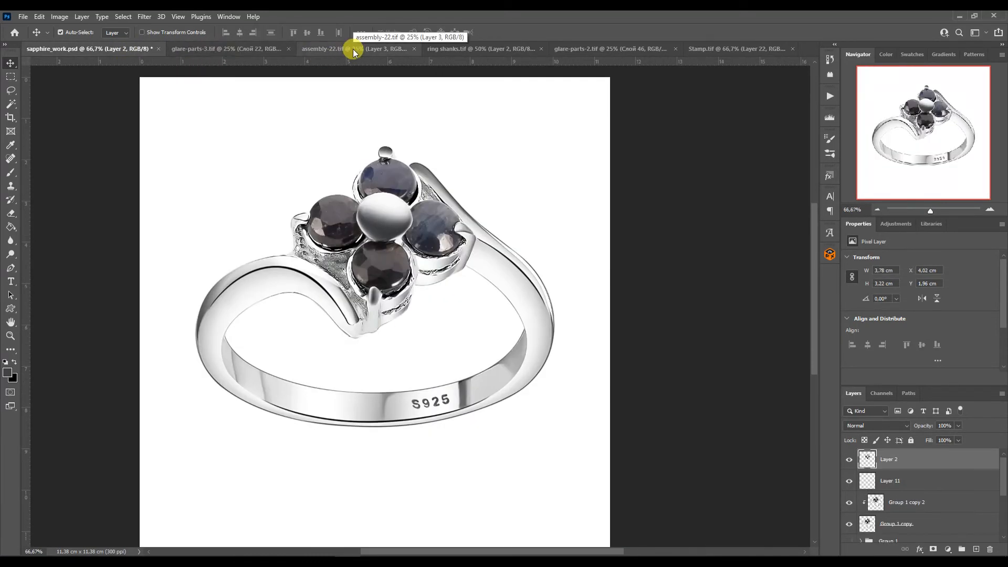
pyautogui.moveTo(353, 49); pyautogui.dragTo(231, 53)
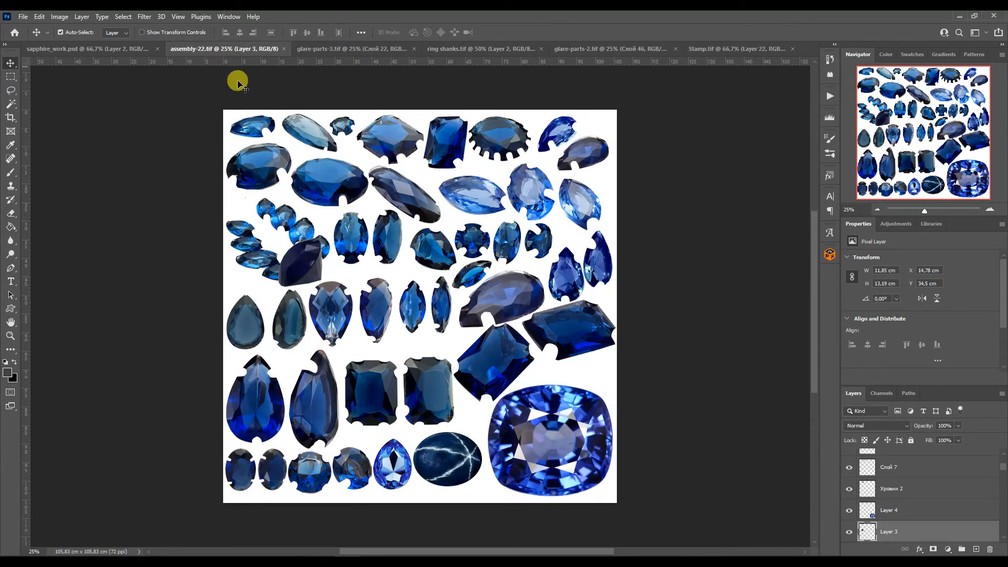
# Look through the sapphire folder and the other stone sheets for alternative source stones, then return to assembly-22.tif.
pyautogui.click(223, 561)
pyautogui.scroll(2, 462, 327)
pyautogui.doubleClick(456, 391)
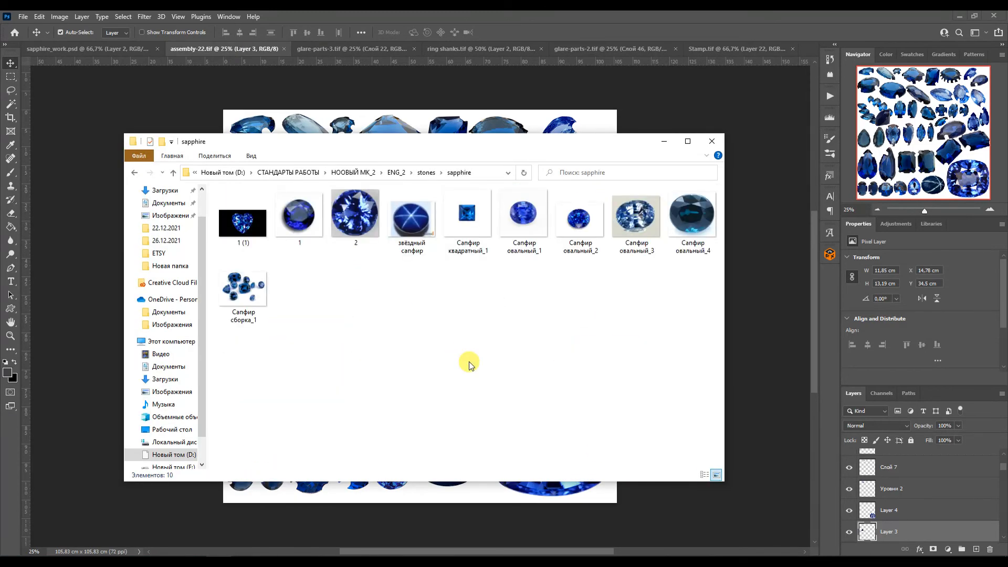
pyautogui.click(135, 173)
pyautogui.scroll(-3, 680, 348)
pyautogui.scroll(1, 471, 294)
pyautogui.scroll(-1, 471, 294)
pyautogui.scroll(-5, 471, 294)
pyautogui.click(662, 142)
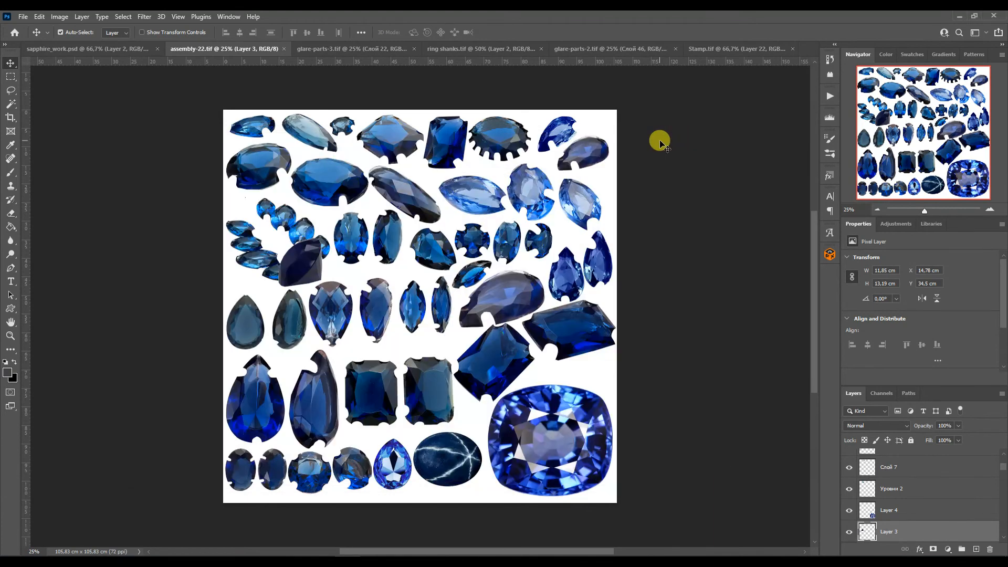
# Copy a round sapphire from assembly-22.tif into the ring file, scale it over the top stone, and clip it to Layer 2.
pyautogui.moveTo(323, 475); pyautogui.dragTo(453, 322)
pyautogui.hotkey('ctrl', 't')
pyautogui.moveTo(520, 301); pyautogui.dragTo(527, 300)
pyautogui.moveTo(449, 307); pyautogui.dragTo(468, 322)
pyautogui.moveTo(521, 318); pyautogui.dragTo(447, 326)
pyautogui.moveTo(421, 316); pyautogui.dragTo(395, 171)
pyautogui.press('Return')
pyautogui.keyDown('alt'); pyautogui.click(865, 463); pyautogui.keyUp('alt')
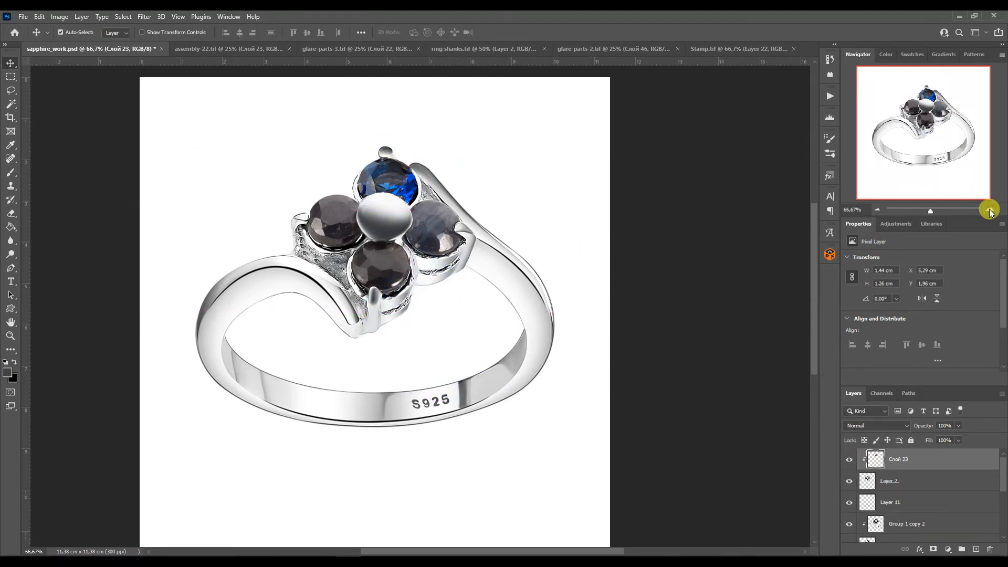
# Squeeze and skew the sapphire to fit the top stone's setting, at about 97.65% height.
pyautogui.click(991, 209)
pyautogui.click(990, 210)
pyautogui.hotkey('ctrl', 't')
pyautogui.moveTo(415, 376); pyautogui.dragTo(410, 373)
pyautogui.moveTo(410, 219); pyautogui.dragTo(410, 220)
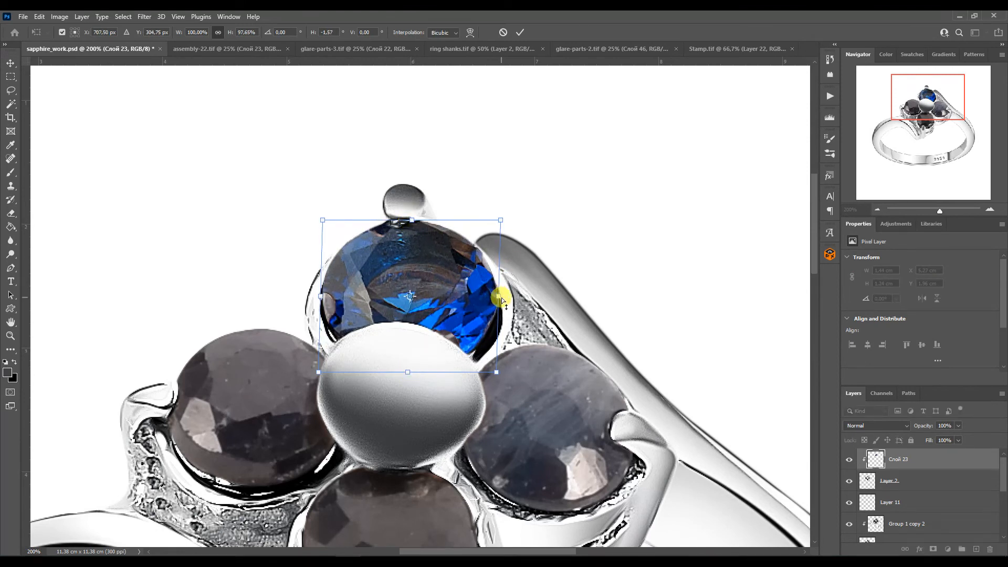
pyautogui.press('Return')
# Clone blue facets over the prong notches and gaps along the top sapphire's edges.
pyautogui.click(10, 190)
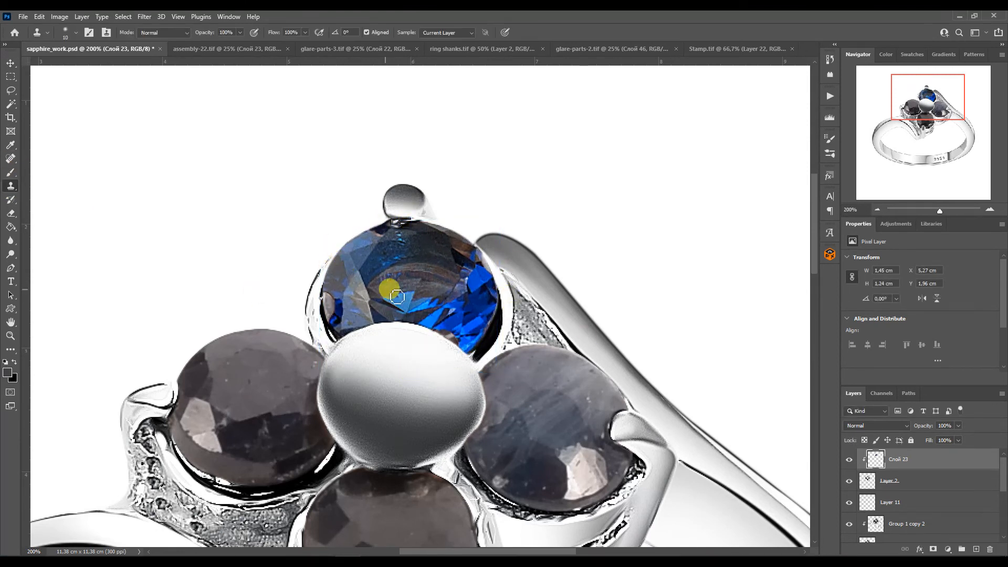
pyautogui.keyDown('alt'); pyautogui.click(474, 294); pyautogui.keyUp('alt')
pyautogui.click(455, 342)
pyautogui.keyDown('alt'); pyautogui.click(461, 320); pyautogui.keyUp('alt')
pyautogui.click(333, 324)
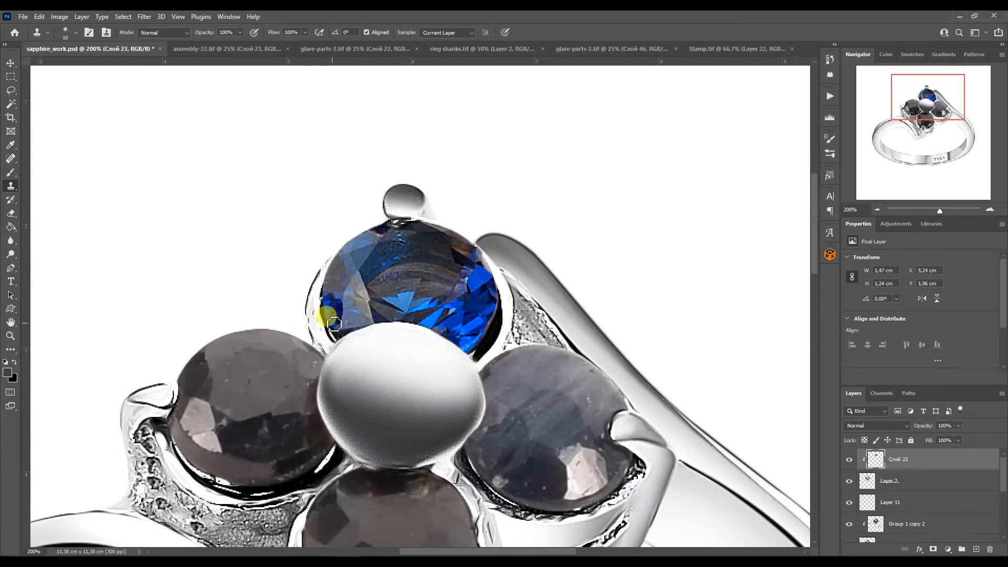
pyautogui.press('v')
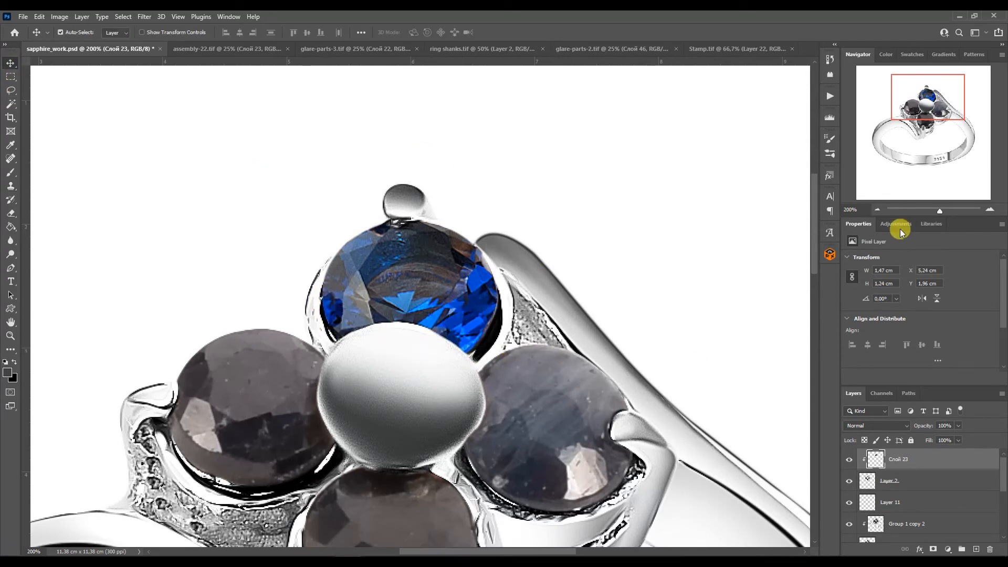
# Try a clipped Hue/Saturation adjustment on the top sapphire and delete it.
pyautogui.click(899, 227)
pyautogui.click(851, 266)
pyautogui.hotkey('ctrl', '0')
pyautogui.keyDown('alt'); pyautogui.click(874, 469); pyautogui.keyUp('alt')
pyautogui.moveTo(921, 319); pyautogui.dragTo(903, 319)
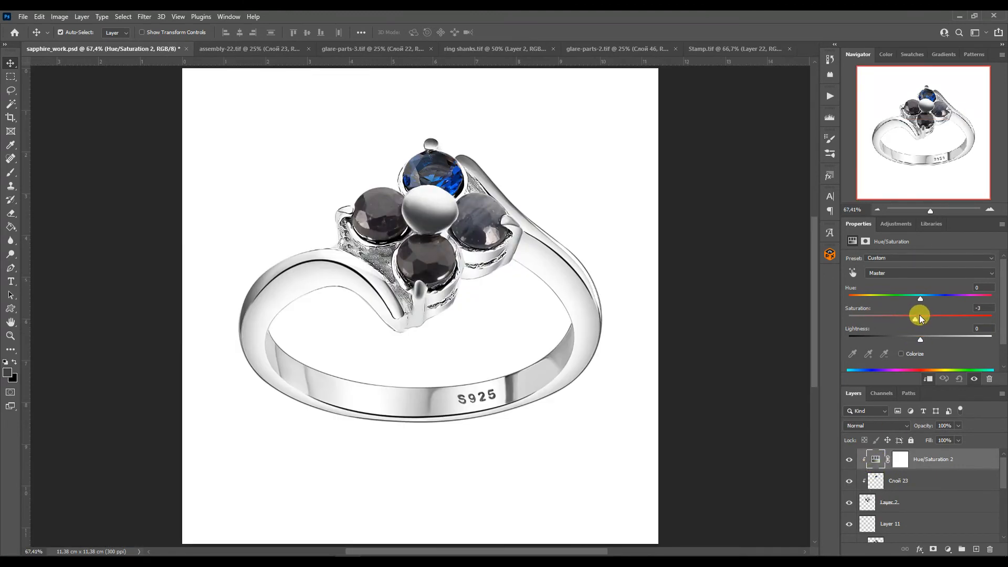
pyautogui.click(990, 210)
pyautogui.click(990, 210)
pyautogui.click(915, 100)
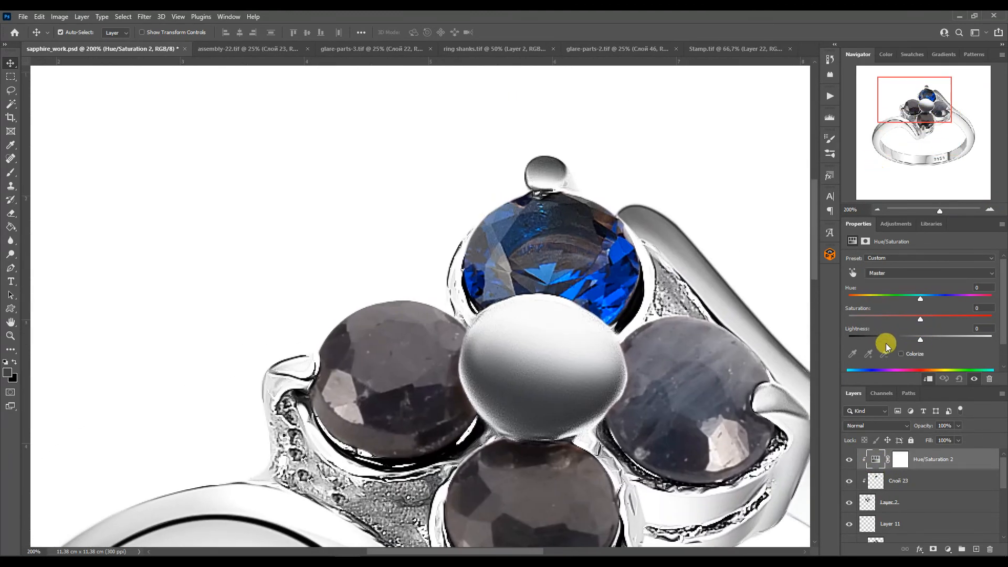
pyautogui.press('Delete')
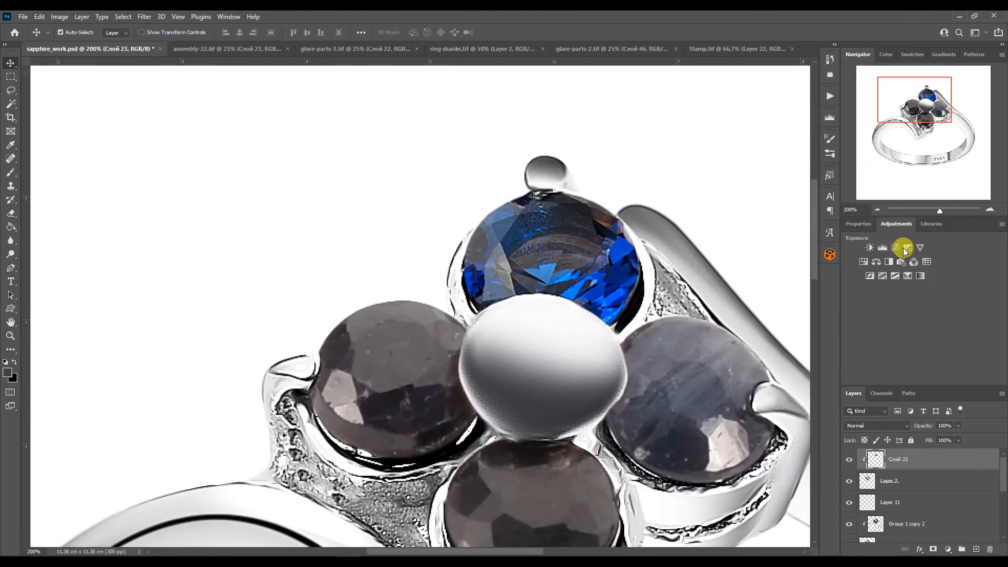
# Add a Selective Color adjustment and set Black to -100% for several colour ranges, including Magentas.
pyautogui.click(908, 275)
pyautogui.scroll(-1, 988, 318)
pyautogui.moveTo(920, 335); pyautogui.dragTo(840, 328)
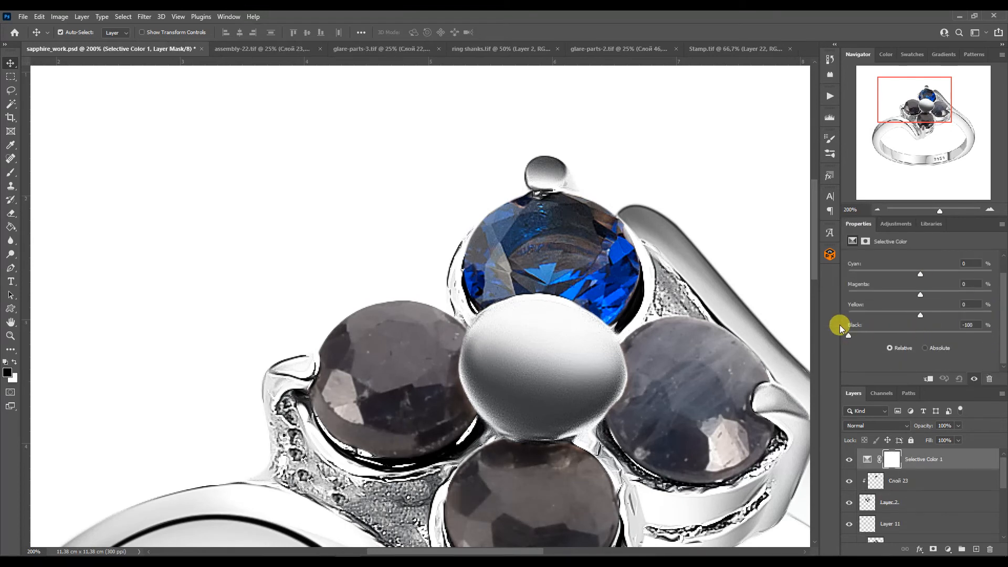
pyautogui.moveTo(1002, 306); pyautogui.dragTo(1002, 286)
pyautogui.click(906, 270)
pyautogui.click(902, 287)
pyautogui.click(931, 270)
pyautogui.click(903, 320)
pyautogui.scroll(-1, 920, 336)
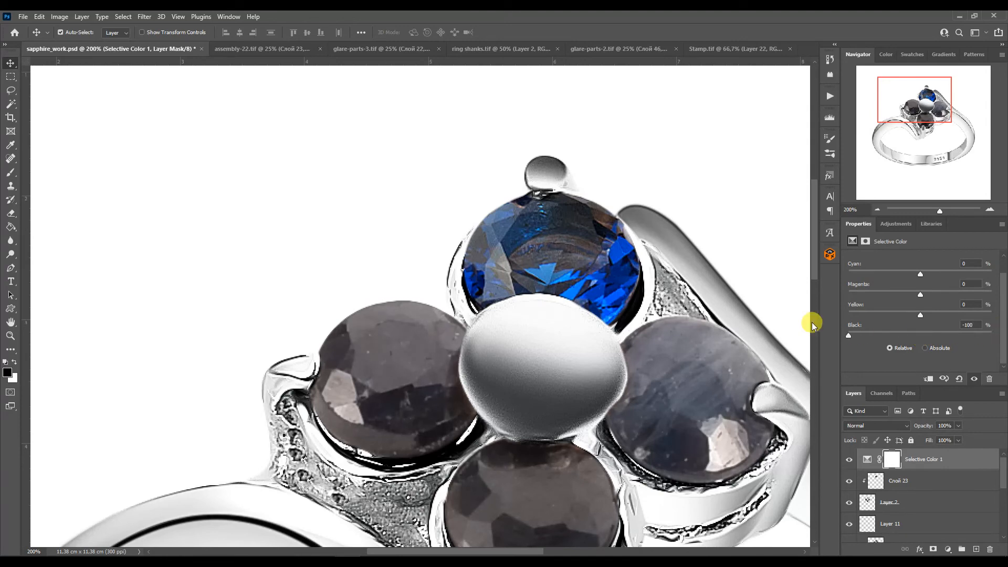
pyautogui.moveTo(1003, 298); pyautogui.dragTo(1003, 281)
pyautogui.click(958, 269)
# Duplicate the sapphire onto the left stone of the cluster and roughly size it to the setting.
pyautogui.click(875, 208)
pyautogui.tripleClick(878, 210)
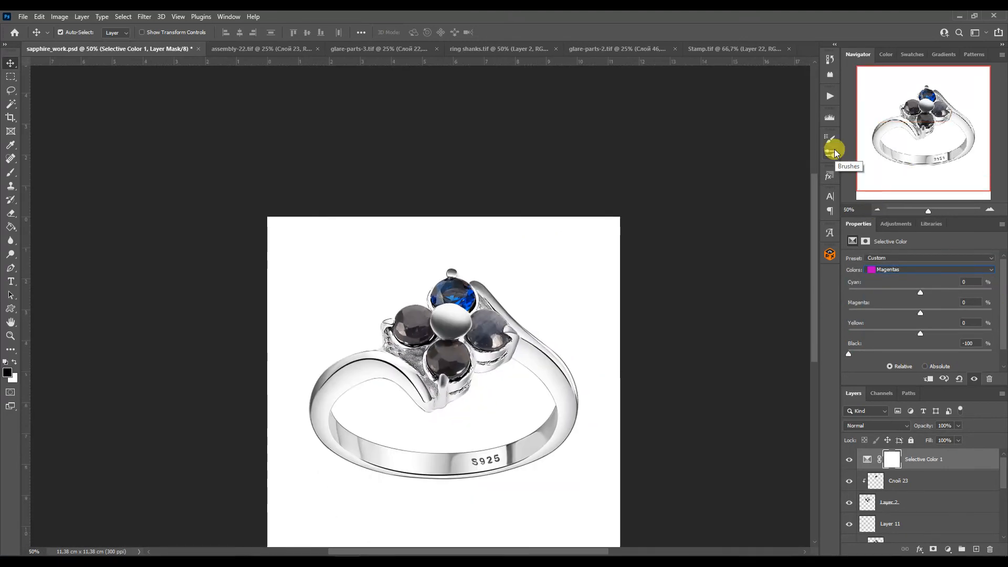
pyautogui.click(990, 210)
pyautogui.moveTo(464, 284); pyautogui.dragTo(393, 338)
pyautogui.hotkey('ctrl', 't')
pyautogui.click(496, 258)
pyautogui.doubleClick(990, 210)
# Stretch and skew the left sapphire to fill its setting, at about 104.5% width and 105.5% height.
pyautogui.hotkey('ctrl', 't')
pyautogui.moveTo(485, 308); pyautogui.dragTo(482, 296)
pyautogui.moveTo(396, 303); pyautogui.dragTo(404, 299)
pyautogui.moveTo(306, 379); pyautogui.dragTo(300, 378)
pyautogui.moveTo(492, 380); pyautogui.dragTo(490, 380)
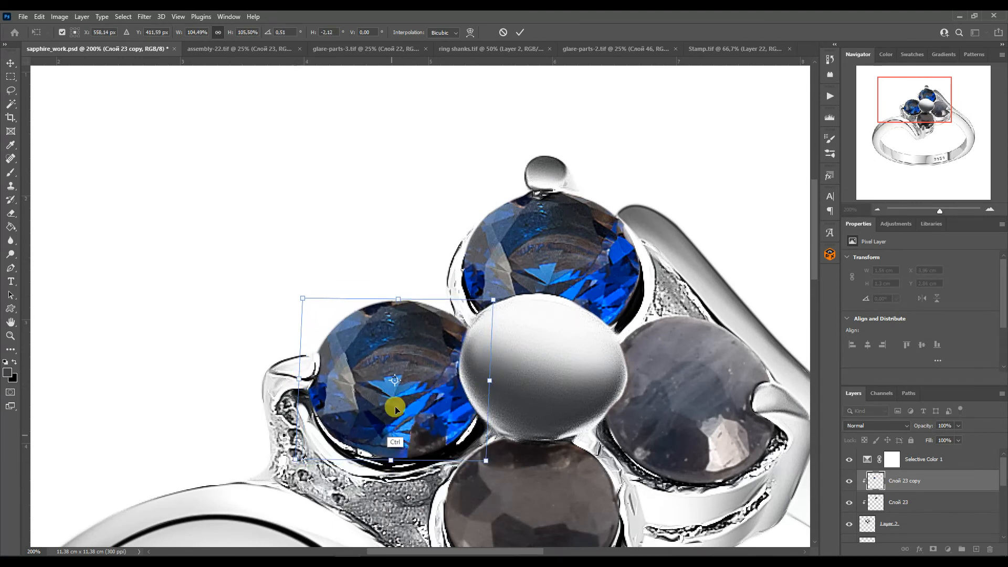
pyautogui.press('Return')
# Trace a closed pen path around the notch on the left sapphire's lower edge.
pyautogui.click(11, 186)
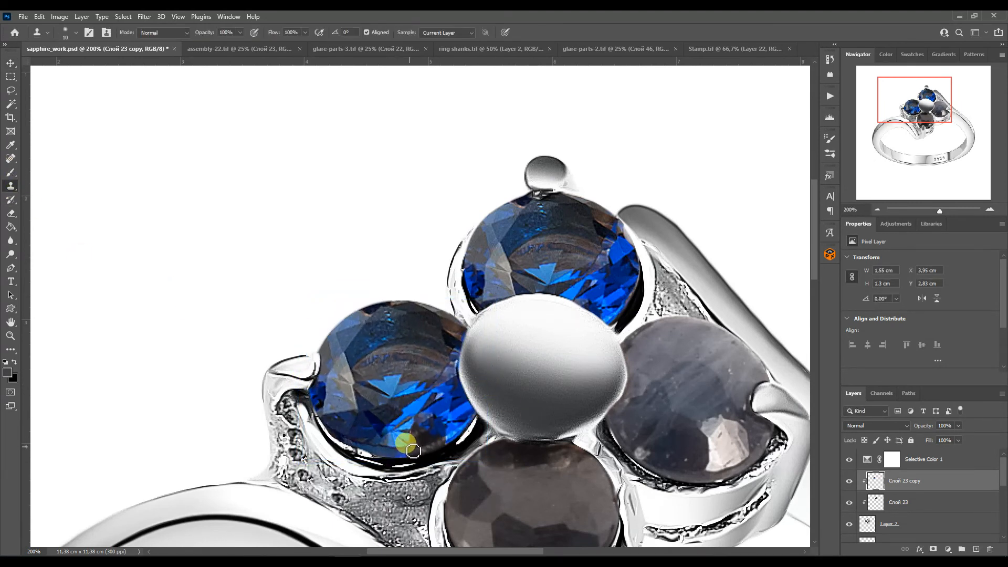
pyautogui.press('p')
pyautogui.click(401, 447)
pyautogui.click(456, 436)
pyautogui.moveTo(455, 443); pyautogui.dragTo(443, 452)
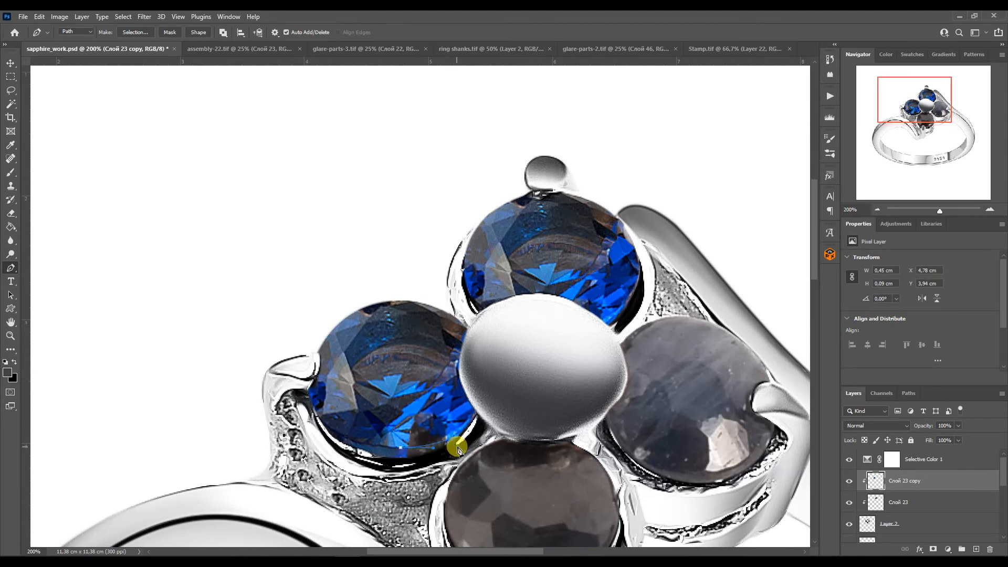
pyautogui.click(397, 458)
pyautogui.click(401, 447)
# Load the traced notch as a selection, paint it with sampled blue, deselect, and clone over the left sapphire's upper edge.
pyautogui.click(909, 393)
pyautogui.keyDown('ctrl'); pyautogui.click(852, 413); pyautogui.keyUp('ctrl')
pyautogui.press('b')
pyautogui.keyDown('alt'); pyautogui.click(402, 432); pyautogui.keyUp('alt')
pyautogui.moveTo(405, 446); pyautogui.dragTo(439, 464)
pyautogui.keyDown('alt'); pyautogui.click(387, 445); pyautogui.keyUp('alt')
pyautogui.hotkey('ctrl', 'd')
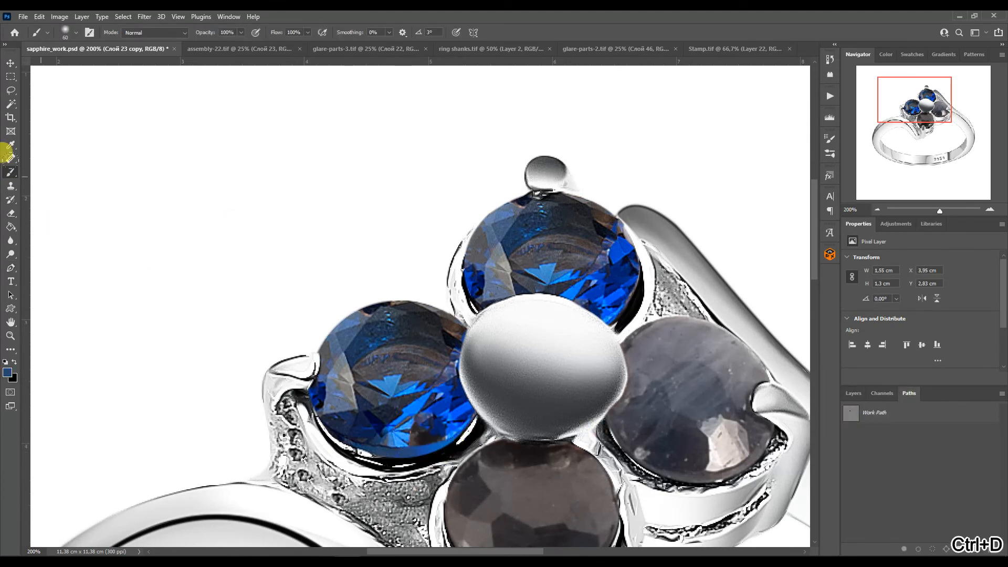
pyautogui.click(10, 186)
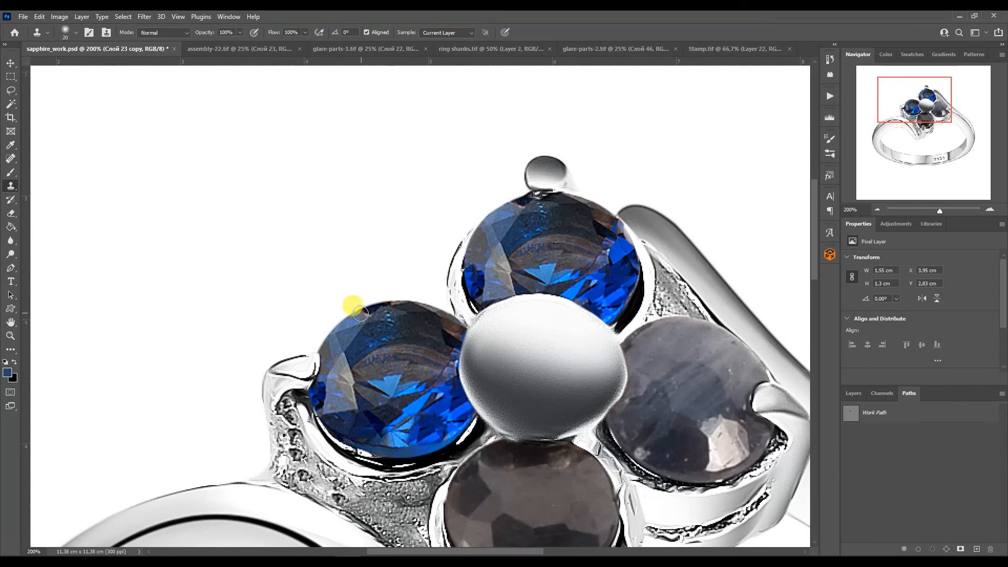
pyautogui.hotkey('ctrl', 'z')
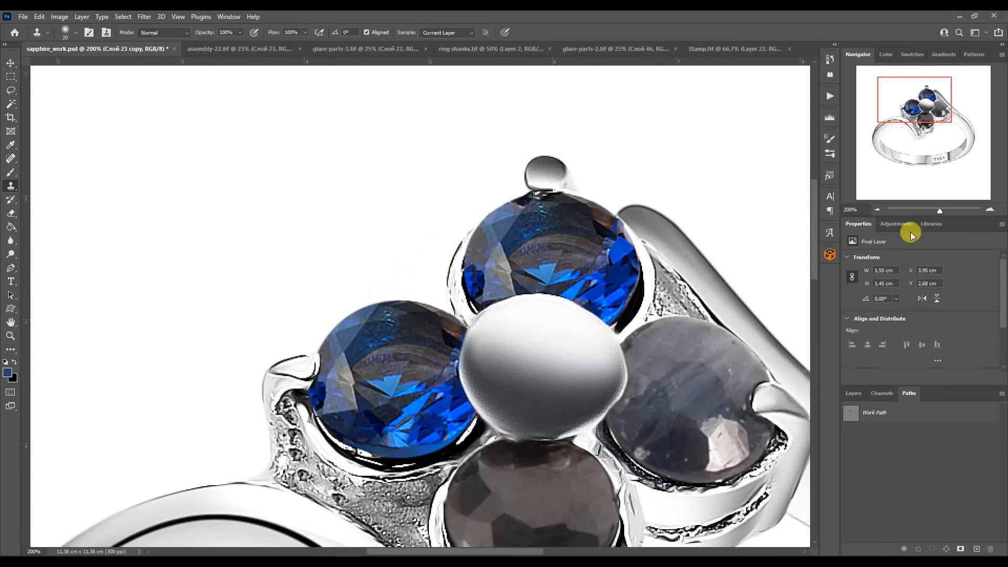
# Duplicate the repaired left sapphire onto the bottom stone of the cluster.
pyautogui.click(876, 210)
pyautogui.click(877, 209)
pyautogui.click(877, 209)
pyautogui.click(11, 63)
pyautogui.moveTo(416, 328); pyautogui.dragTo(450, 365)
pyautogui.click(990, 210)
pyautogui.click(990, 210)
pyautogui.click(991, 210)
pyautogui.moveTo(916, 105); pyautogui.dragTo(924, 123)
# Position and resize the bottom sapphire so it fills its setting.
pyautogui.moveTo(462, 321); pyautogui.dragTo(464, 305)
pyautogui.hotkey('ctrl', 't')
pyautogui.moveTo(439, 228); pyautogui.dragTo(441, 222)
pyautogui.moveTo(343, 314); pyautogui.dragTo(349, 308)
pyautogui.moveTo(439, 406); pyautogui.dragTo(444, 402)
pyautogui.press('Return')
# Duplicate the sapphire onto the right stone, rotate it about 22°, and stretch and skew it to fill the setting.
pyautogui.moveTo(452, 316); pyautogui.dragTo(615, 205)
pyautogui.hotkey('ctrl', 't')
pyautogui.moveTo(710, 107); pyautogui.dragTo(735, 148)
pyautogui.moveTo(630, 218); pyautogui.dragTo(627, 218)
pyautogui.moveTo(692, 233); pyautogui.dragTo(698, 240)
pyautogui.moveTo(576, 292); pyautogui.dragTo(575, 296)
pyautogui.moveTo(513, 172); pyautogui.dragTo(513, 165)
pyautogui.moveTo(574, 292); pyautogui.dragTo(570, 296)
pyautogui.keyDown('ctrl'); pyautogui.moveTo(695, 244); pyautogui.dragTo(693, 241); pyautogui.keyUp('ctrl')
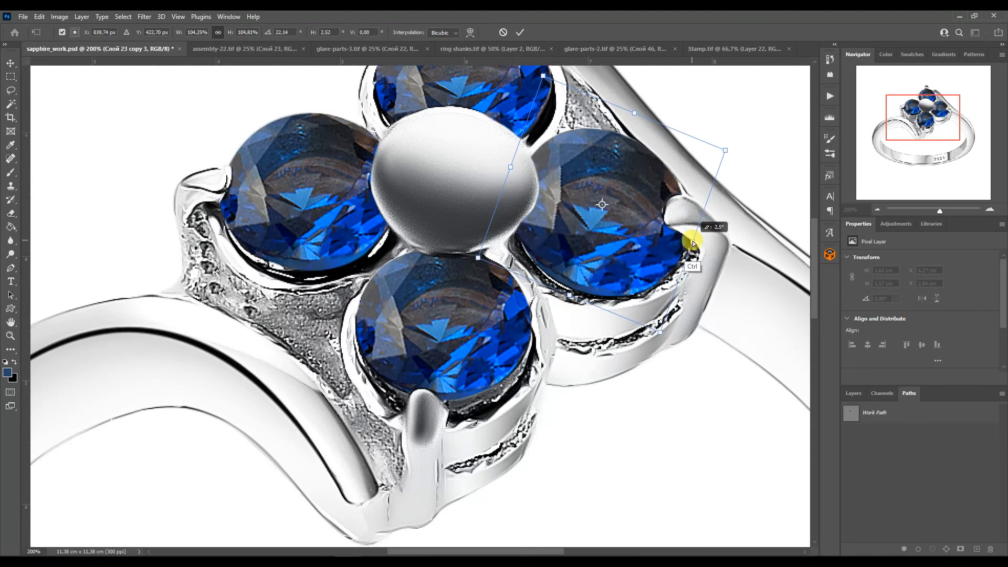
pyautogui.press('Return')
# Add a Levels adjustment clipped to the sapphires and darken the midtones to 0.68.
pyautogui.hotkey('ctrl', '-')
pyautogui.hotkey('ctrl', '-')
pyautogui.click(854, 393)
pyautogui.click(896, 225)
pyautogui.click(885, 247)
pyautogui.moveTo(928, 335)
pyautogui.mouseDown()
pyautogui.moveTo(951, 334)
pyautogui.moveTo(941, 335)
pyautogui.mouseUp()
pyautogui.keyDown('alt'); pyautogui.click(870, 491); pyautogui.keyUp('alt')
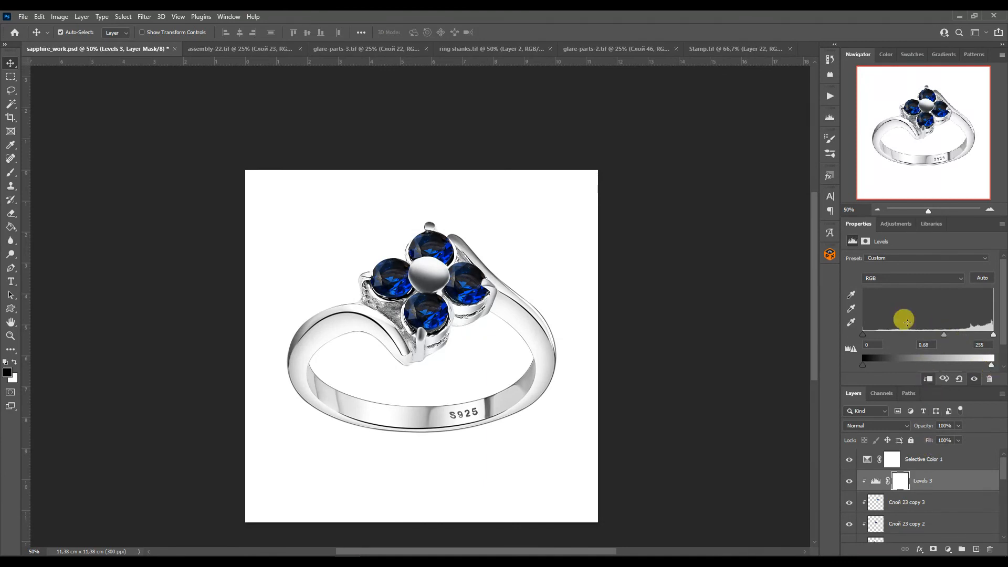
# Add a clipped Color Balance adjustment shifting midtones about +38 toward blue, and set the Levels 3 midtones to 0.65.
pyautogui.click(895, 224)
pyautogui.click(879, 260)
pyautogui.moveTo(909, 317); pyautogui.dragTo(928, 320)
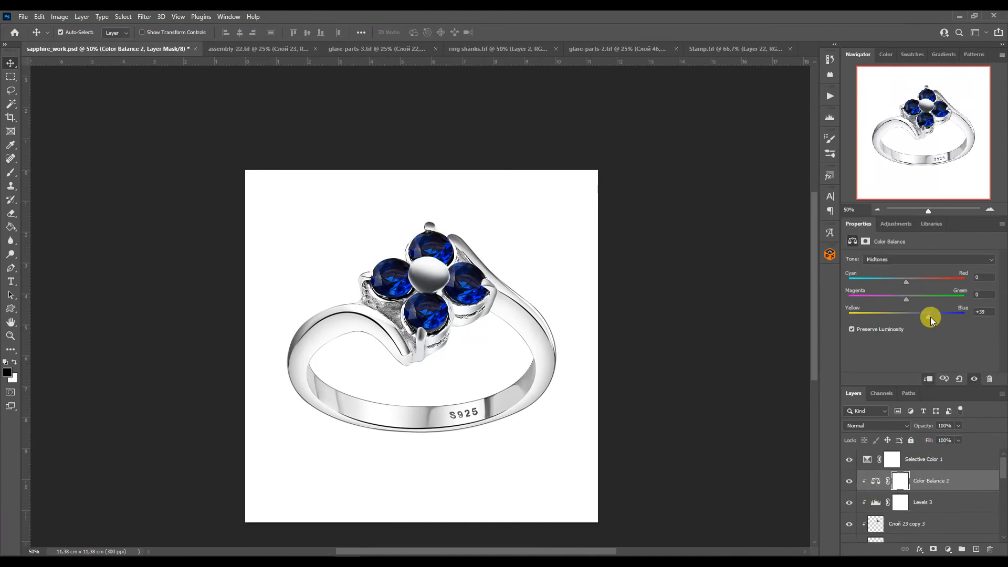
pyautogui.click(875, 505)
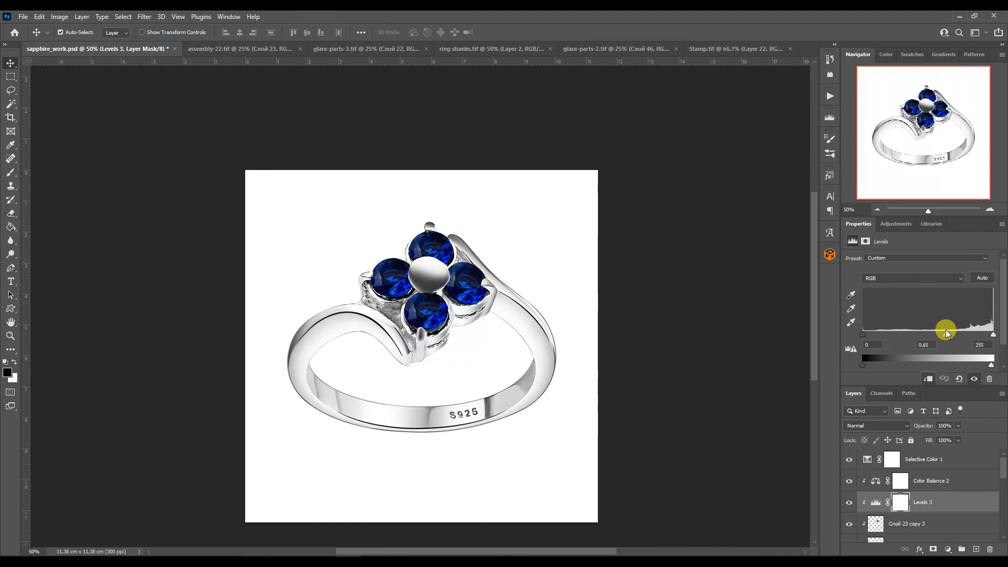
# Group all layers from Selective Color 1 down to Group 1, merge a duplicate of the group, and hide the original group.
pyautogui.click(868, 460)
pyautogui.click(876, 481)
pyautogui.moveTo(1003, 468); pyautogui.dragTo(1003, 511)
pyautogui.keyDown('shift'); pyautogui.click(918, 502); pyautogui.keyUp('shift')
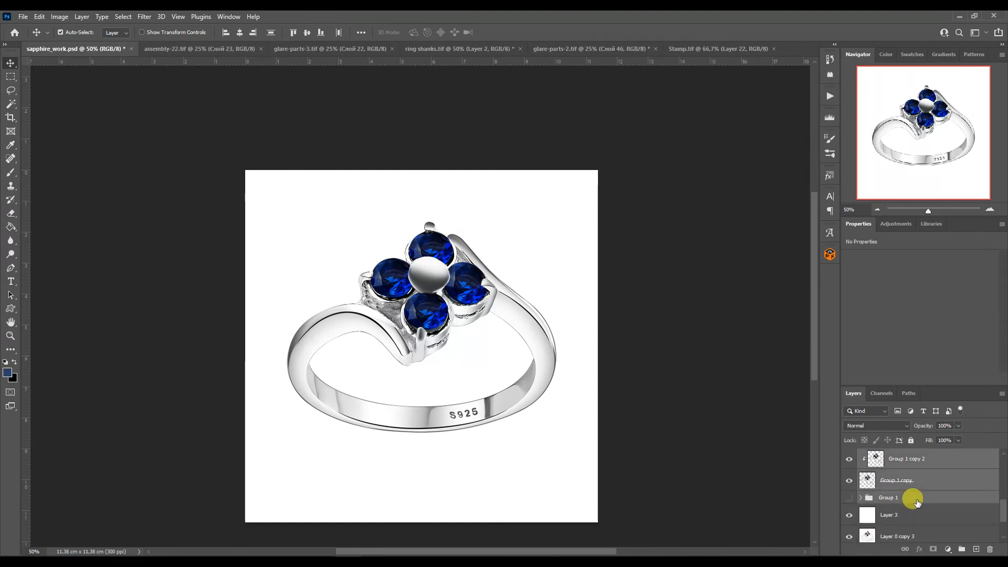
pyautogui.hotkey('ctrl', 'g')
pyautogui.hotkey('ctrl', 'j')
pyautogui.hotkey('ctrl', 'e')
pyautogui.click(848, 479)
pyautogui.hotkey('ctrl', '-')
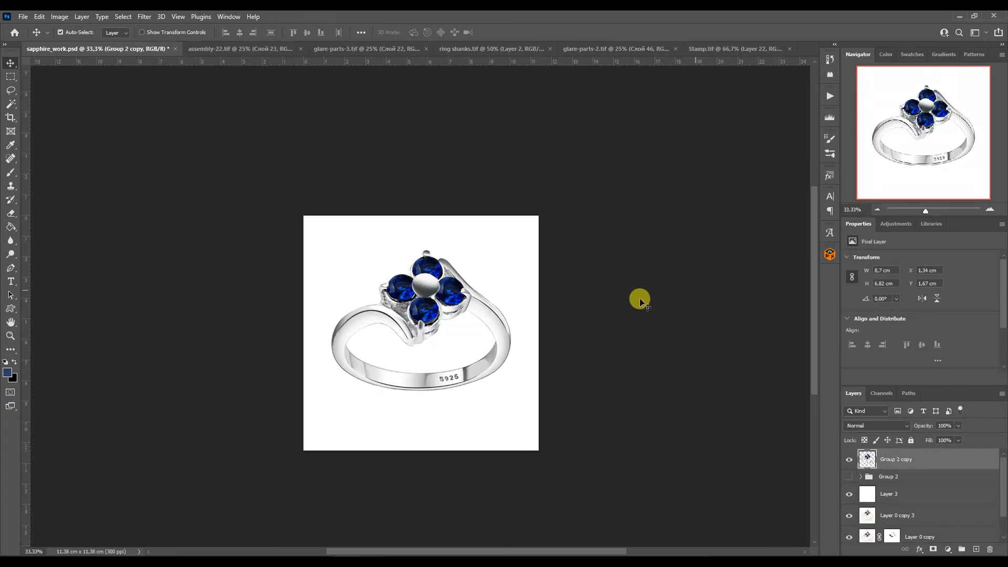
# Hide the white Layer 3 and the Layer 0 copies so only the original photo lies beneath the merged ring.
pyautogui.click(849, 495)
pyautogui.click(850, 537)
pyautogui.scroll(-2, 851, 533)
pyautogui.click(991, 210)
pyautogui.scroll(2, 869, 507)
# Compare the retouched ring with the original photo by toggling Group 2 copy, and show Group 2 copy and the white Layer 3 again.
pyautogui.click(851, 460)
pyautogui.click(851, 460)
pyautogui.click(849, 461)
pyautogui.click(849, 461)
pyautogui.click(849, 461)
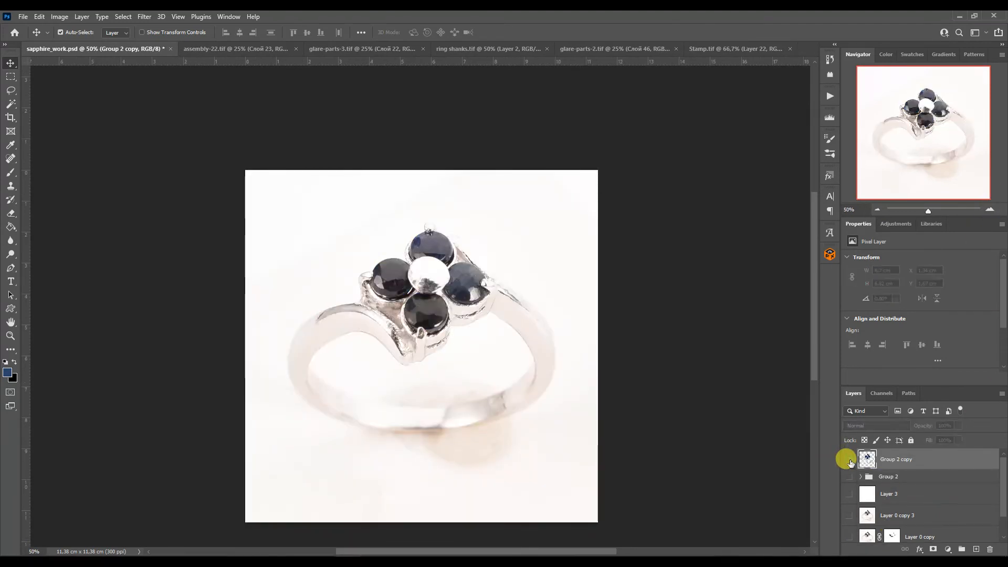
pyautogui.click(850, 461)
pyautogui.click(849, 494)
# Add guides through the canvas centre, rotate the merged ring counterclockwise so the band rises diagonally, and position it around the guides.
pyautogui.click(578, 435)
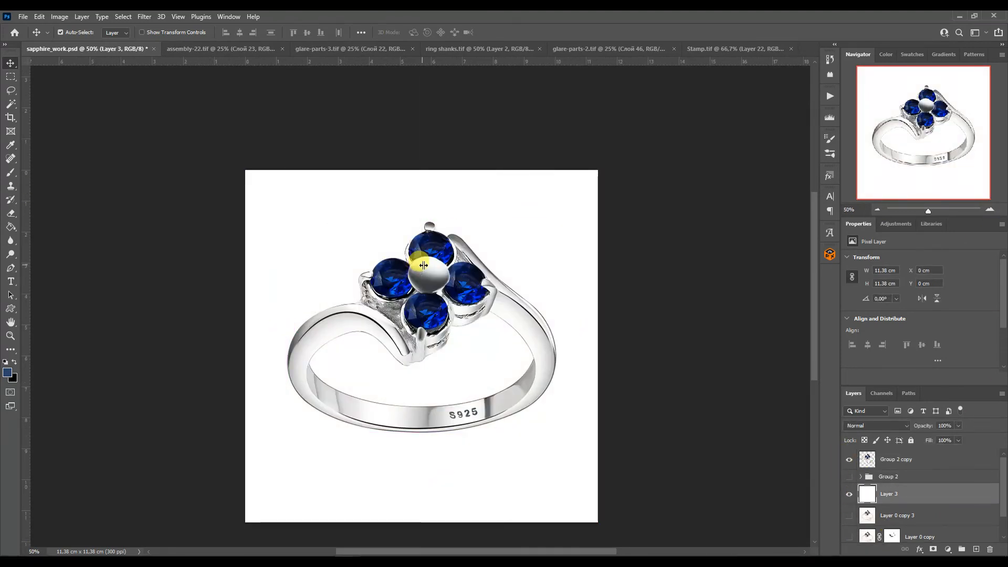
pyautogui.moveTo(482, 339); pyautogui.dragTo(485, 348)
pyautogui.click(545, 382)
pyautogui.hotkey('ctrl', 't')
pyautogui.moveTo(569, 438); pyautogui.dragTo(546, 321)
pyautogui.press('Return')
pyautogui.hotkey('ctrl', 't')
pyautogui.moveTo(503, 384); pyautogui.dragTo(479, 382)
pyautogui.press('Return')
# Open shadow.tif, copy its diagonal shadow into the ring document, and place the shadow layer directly below Group 2.
pyautogui.click(216, 548)
pyautogui.click(133, 173)
pyautogui.click(615, 274)
pyautogui.doubleClick(615, 274)
pyautogui.moveTo(354, 215); pyautogui.dragTo(803, 32)
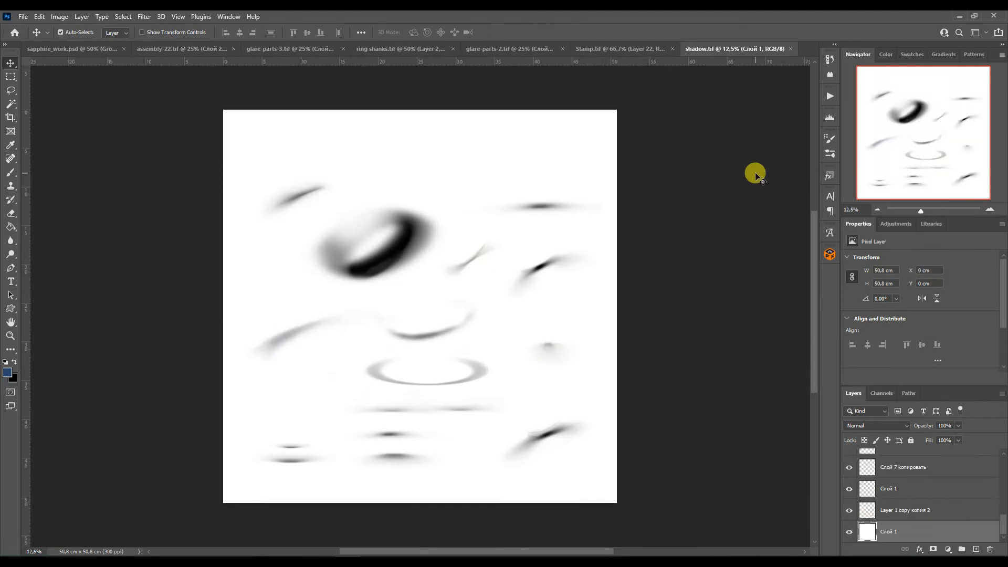
pyautogui.moveTo(542, 269); pyautogui.dragTo(490, 442)
pyautogui.moveTo(867, 460); pyautogui.dragTo(865, 502)
# Free-transform the shadow to follow the lower outer edge of the tilted ring band.
pyautogui.hotkey('ctrl', 't')
pyautogui.moveTo(508, 396); pyautogui.dragTo(468, 423)
pyautogui.moveTo(667, 271); pyautogui.dragTo(563, 335)
pyautogui.scroll(-3, 644, 365)
pyautogui.moveTo(471, 354); pyautogui.dragTo(463, 366)
pyautogui.moveTo(558, 434); pyautogui.dragTo(576, 445)
pyautogui.press('Return')
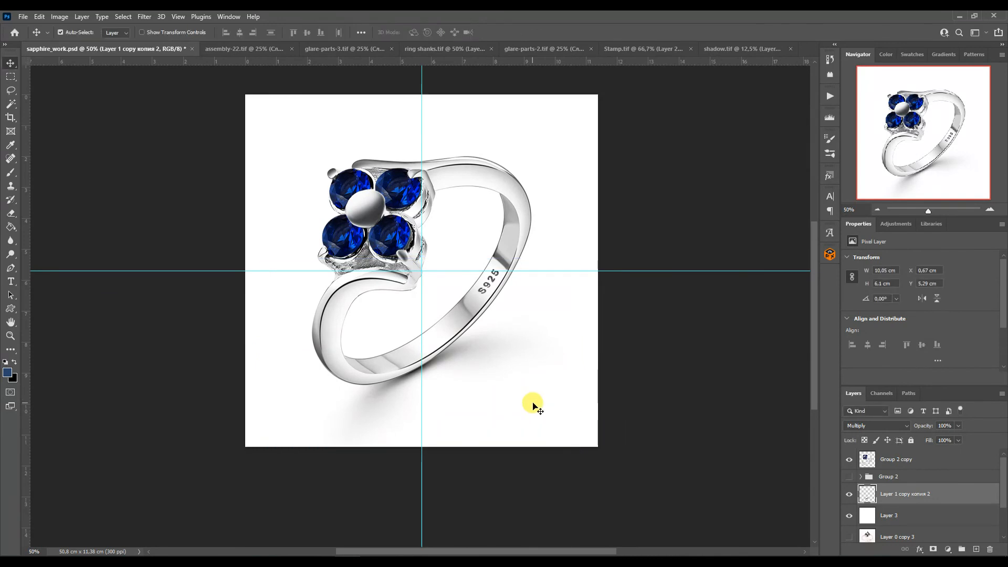